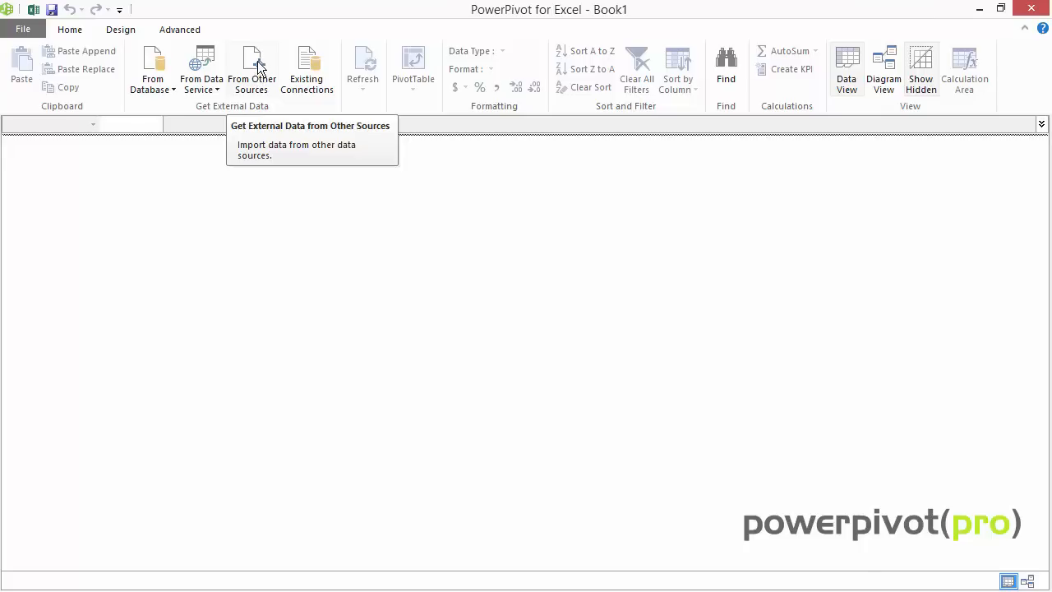
Step: Start importing external data with an Excel file as the data source
click(259, 66)
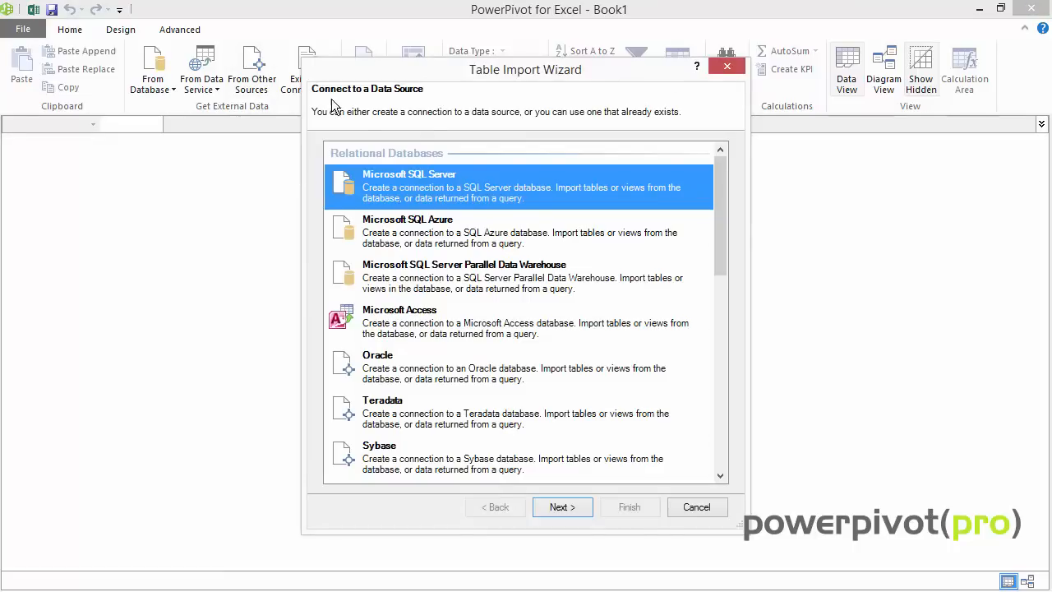
drag(718, 198, 724, 423)
click(411, 388)
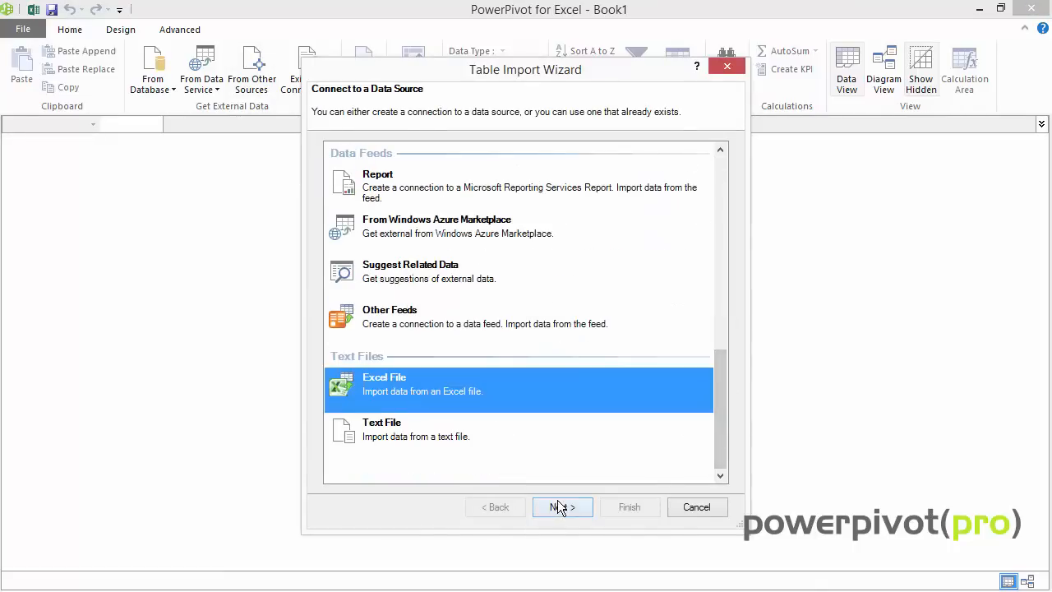
click(559, 507)
Step: Connect to AdventureWorks.xlsx on the Desktop, using its first row as column headers
click(670, 176)
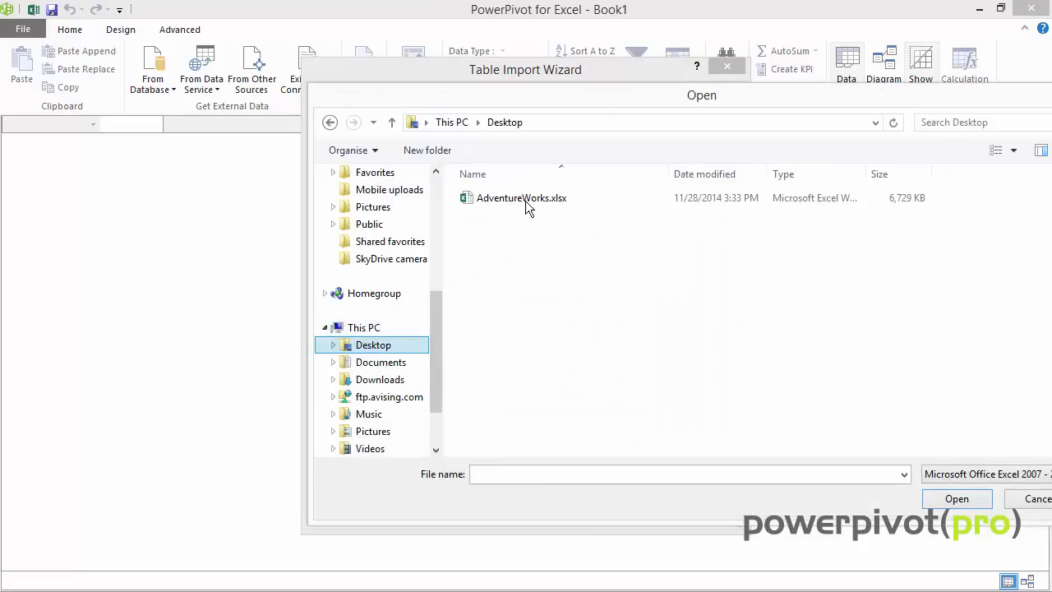
double_click(525, 201)
click(446, 194)
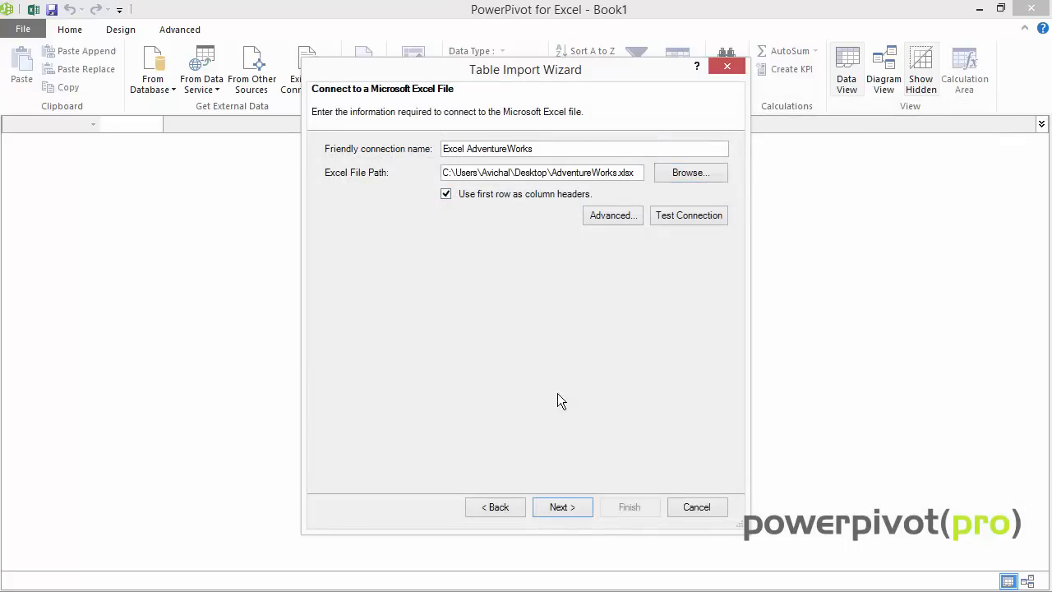
click(562, 505)
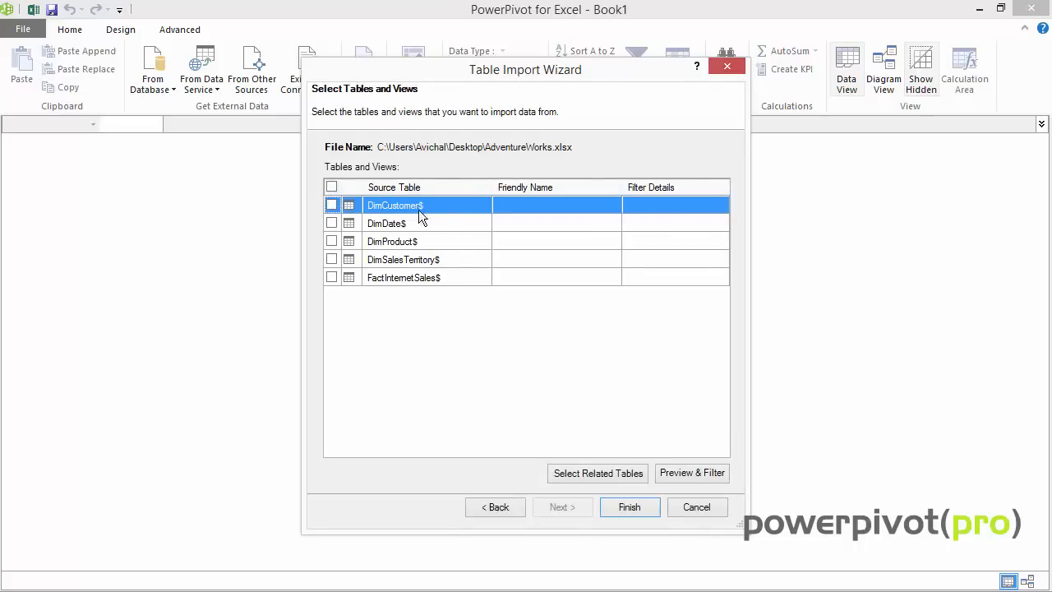
Step: Include all source tables in the import and set the friendly name of DimCustomer$ to Customer
click(331, 187)
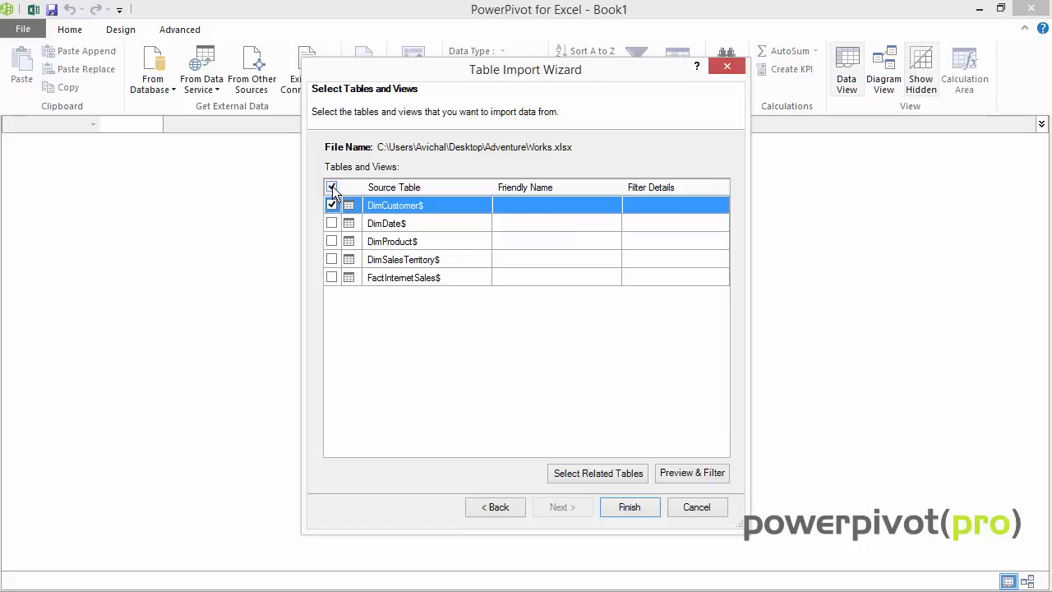
click(516, 212)
click(499, 205)
key(Delete)
key(Delete)
key(Delete)
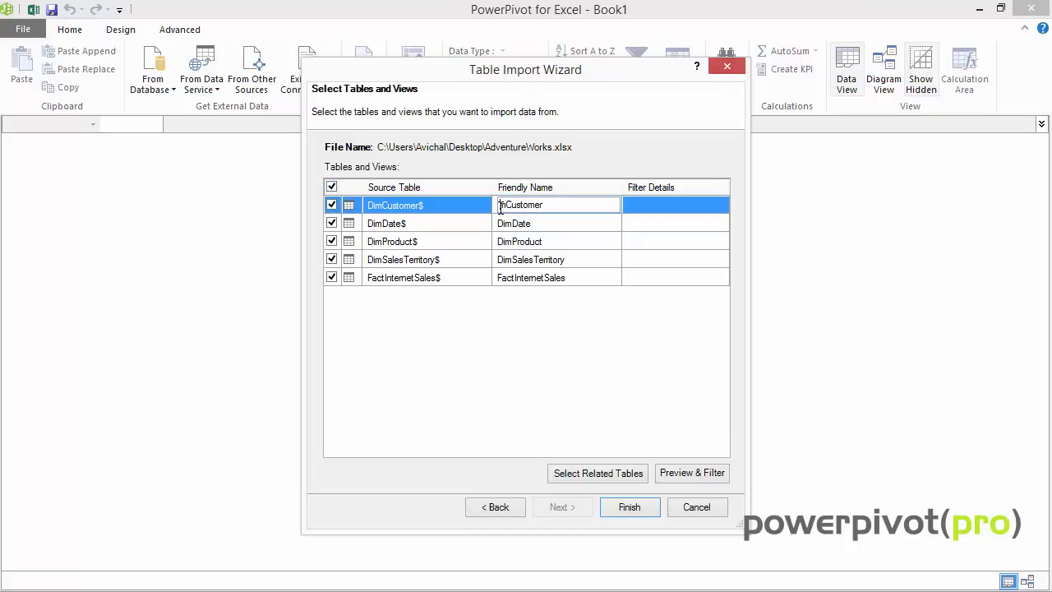
Step: Set the friendly names of DimDate$ and DimProduct$ to Date and Product
click(527, 224)
click(514, 224)
key(BackSpace)
key(BackSpace)
key(BackSpace)
click(541, 244)
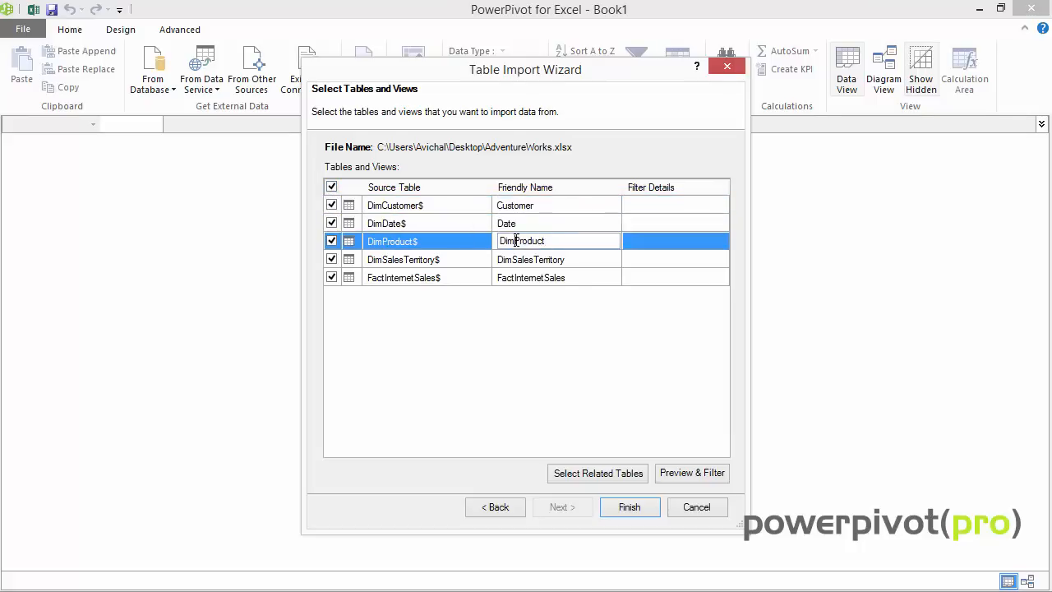
click(515, 241)
key(BackSpace)
key(BackSpace)
key(BackSpace)
Step: Set the friendly name of DimSalesTerritory$ to SalesTerritory
click(559, 262)
click(512, 259)
key(BackSpace)
key(BackSpace)
key(BackSpace)
Step: Set the friendly name of FactInternetSales$ to InternetSales and import the selected tables
click(530, 276)
click(516, 277)
key(BackSpace)
key(BackSpace)
key(BackSpace)
key(BackSpace)
key(BackSpace)
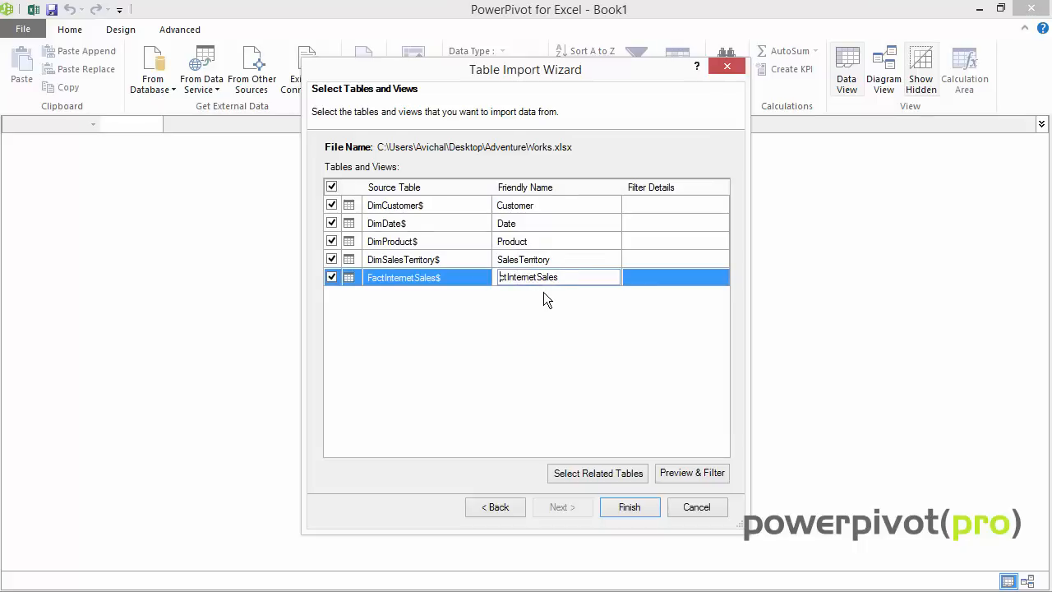
text(I)
key(Return)
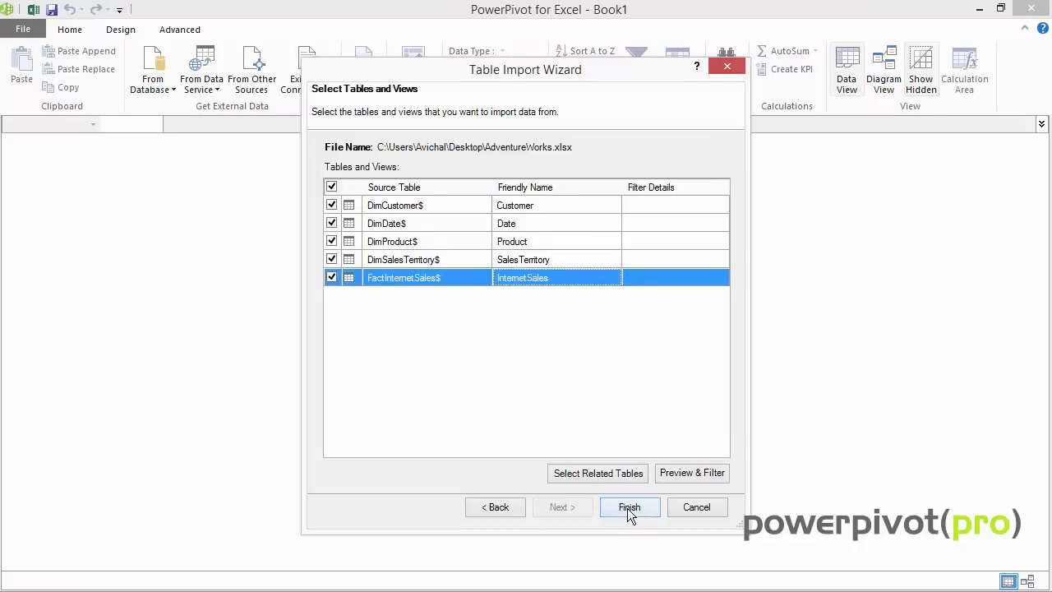
click(628, 507)
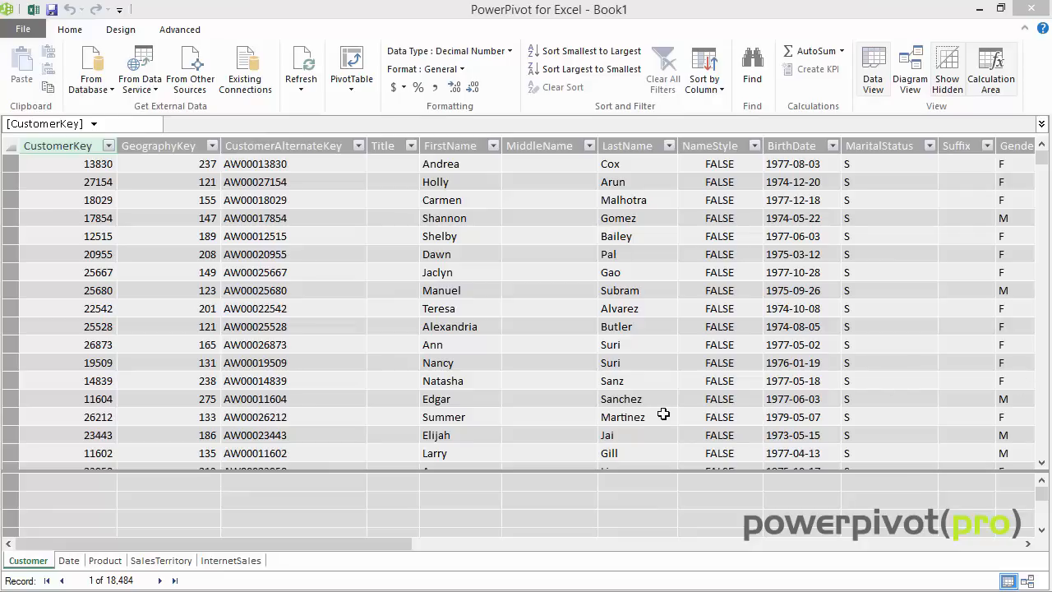
Step: In the diagram view, place the InternetSales table below the Date table and enlarge it to show all its columns
click(486, 238)
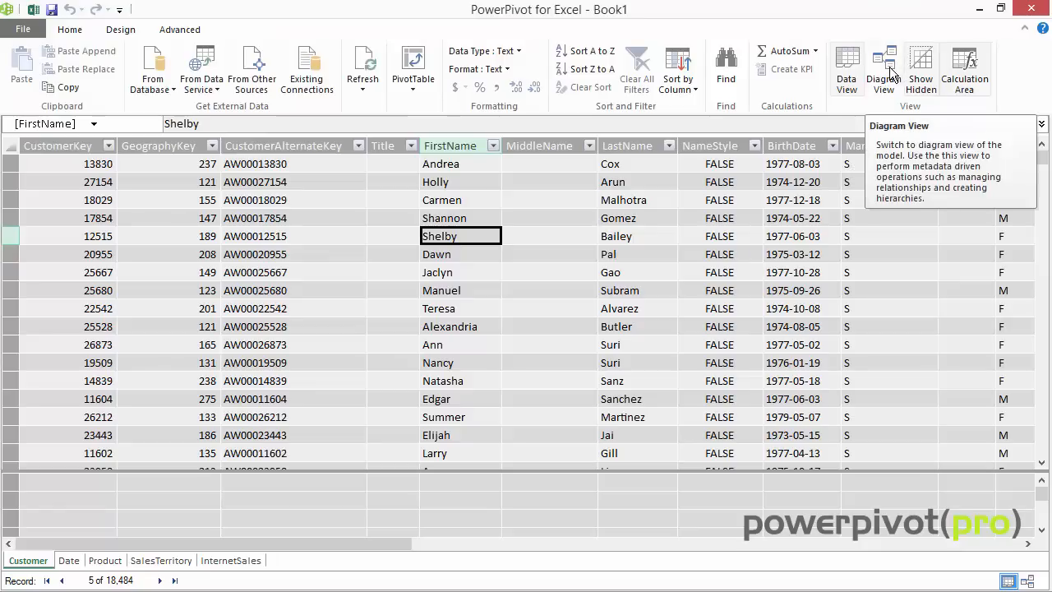
click(891, 74)
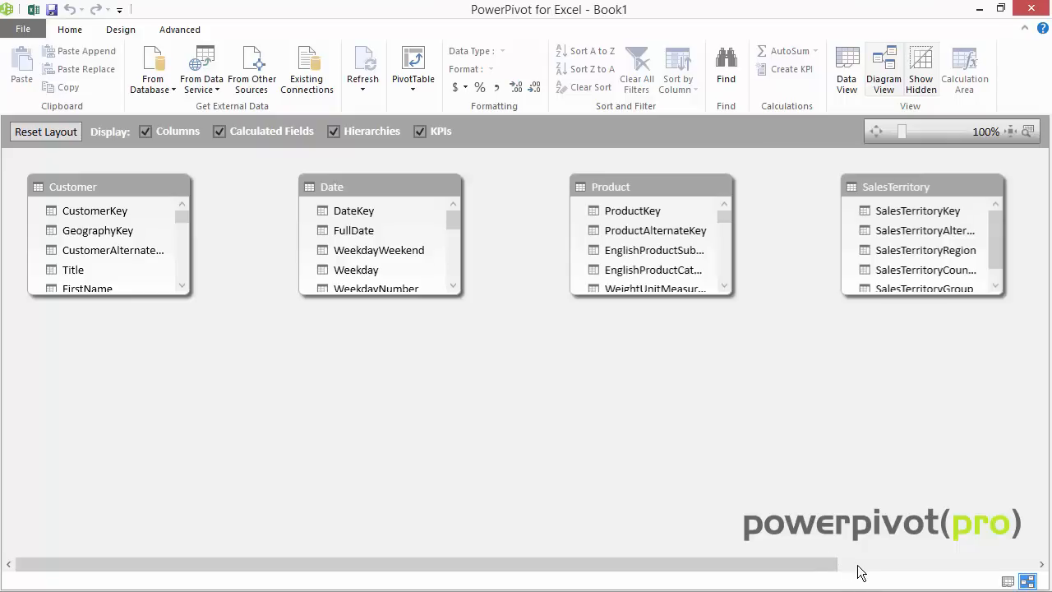
click(859, 564)
click(934, 189)
drag(271, 315, 179, 319)
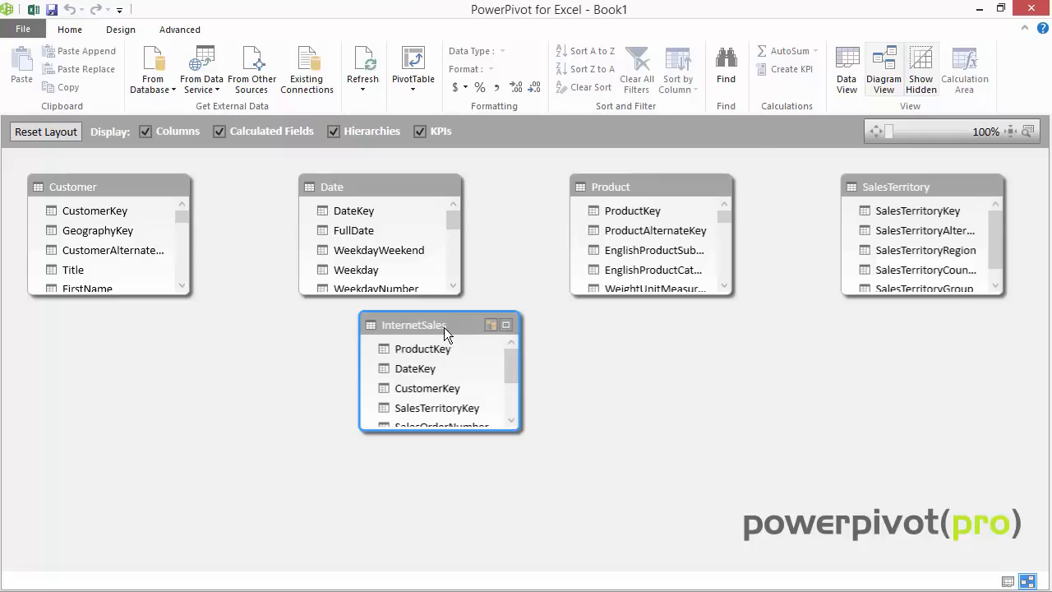
drag(451, 329, 423, 327)
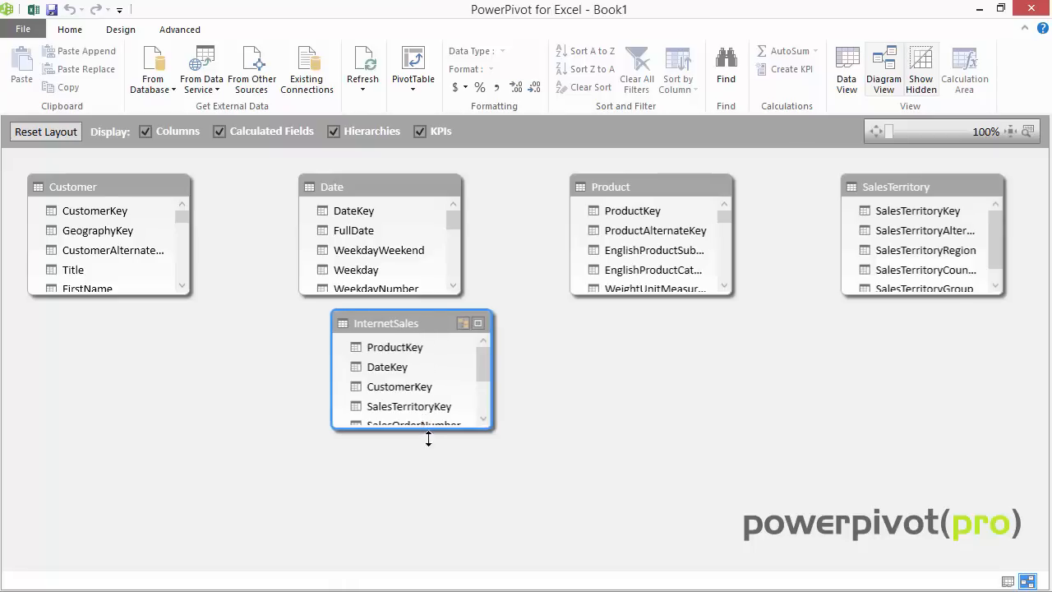
drag(429, 500, 434, 516)
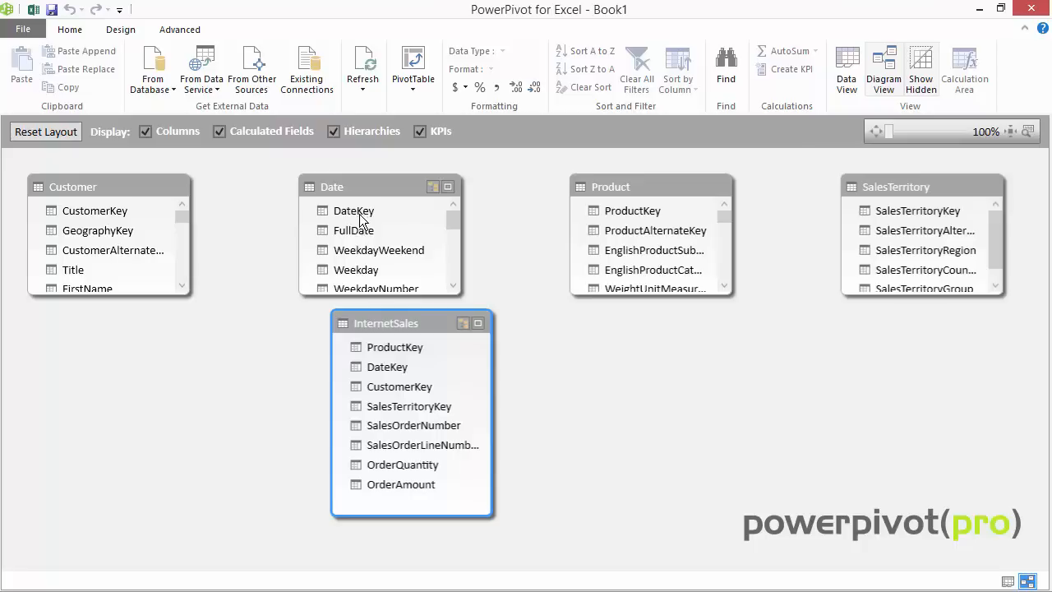
Step: Relate InternetSales to Product, Date, Customer and SalesTerritory through ProductKey, DateKey, CustomerKey and SalesTerritoryKey
click(407, 349)
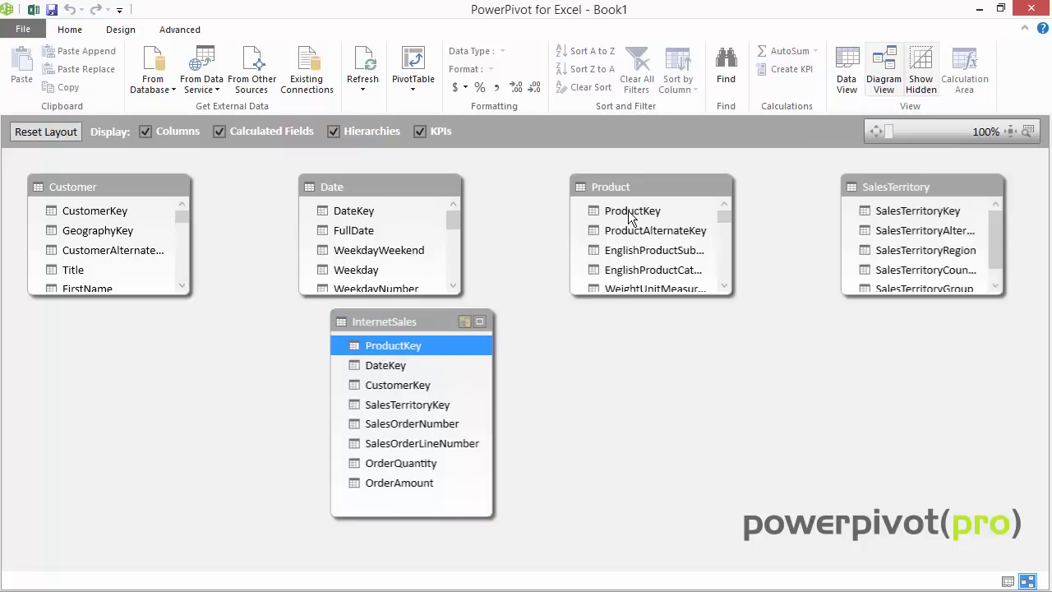
drag(630, 216, 628, 212)
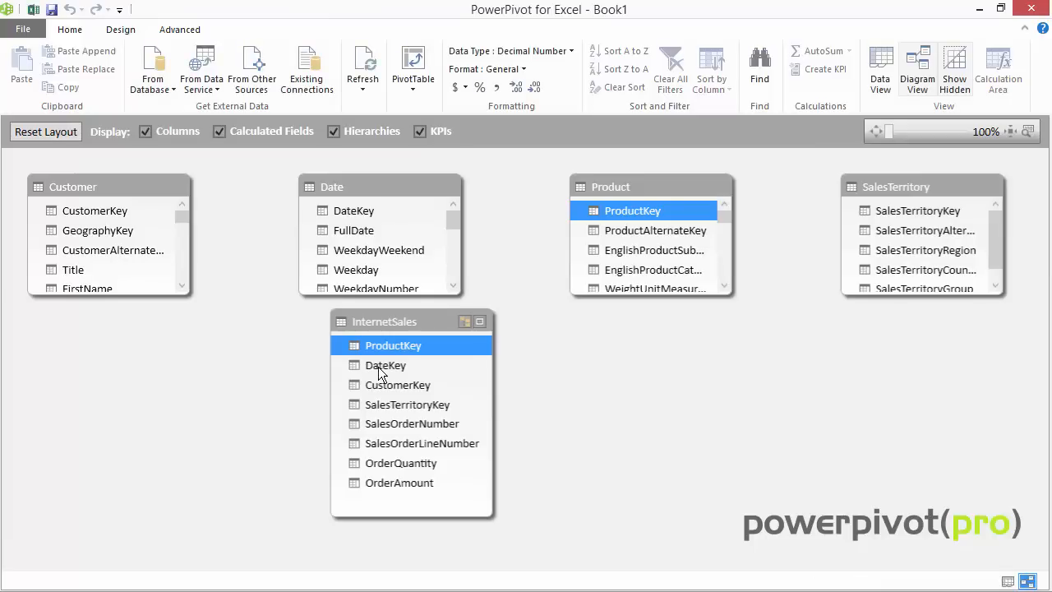
drag(390, 365, 353, 211)
drag(398, 385, 95, 210)
drag(407, 404, 881, 211)
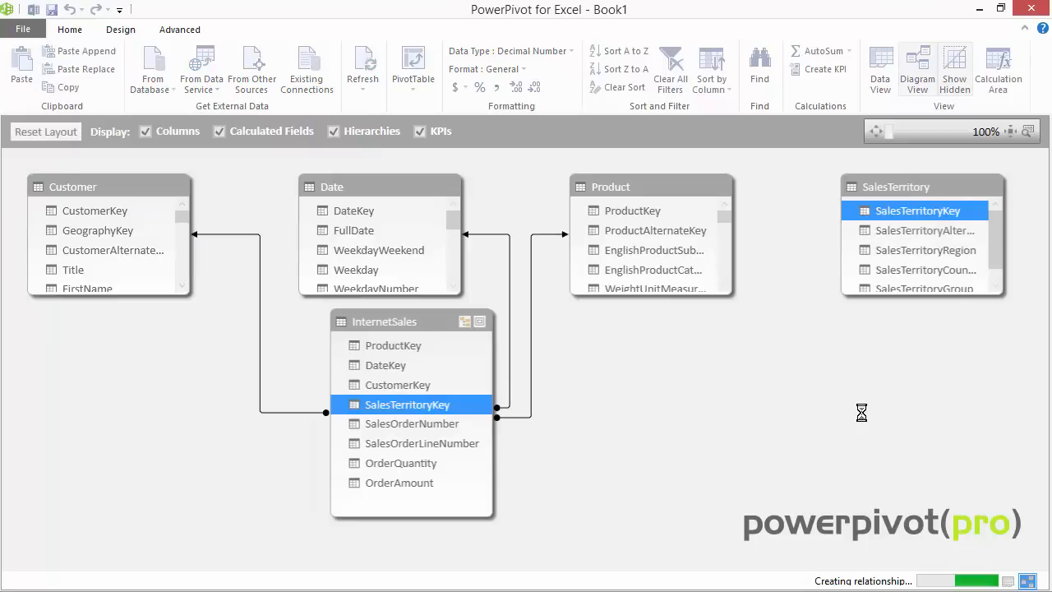
Step: Go to the InternetSales table's data and add an AutoSum measure for the OrderAmount column
right_click(411, 316)
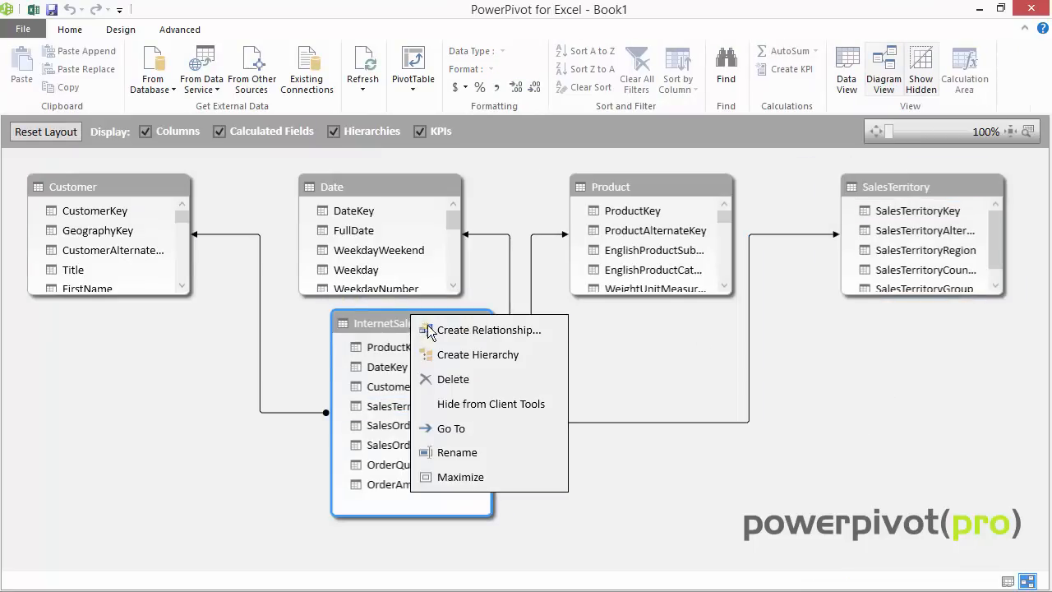
click(467, 425)
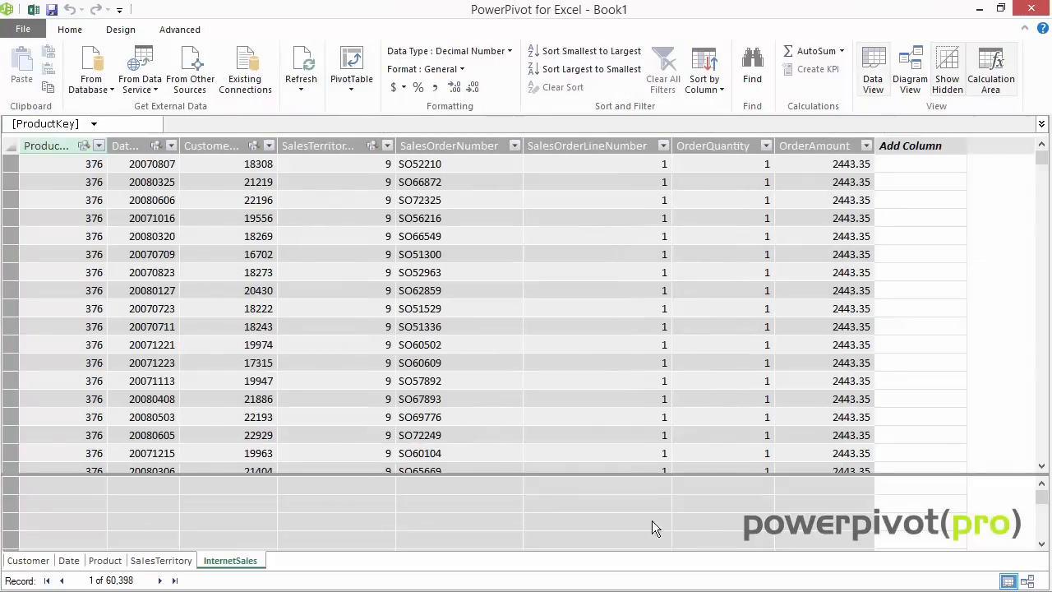
click(819, 217)
click(826, 485)
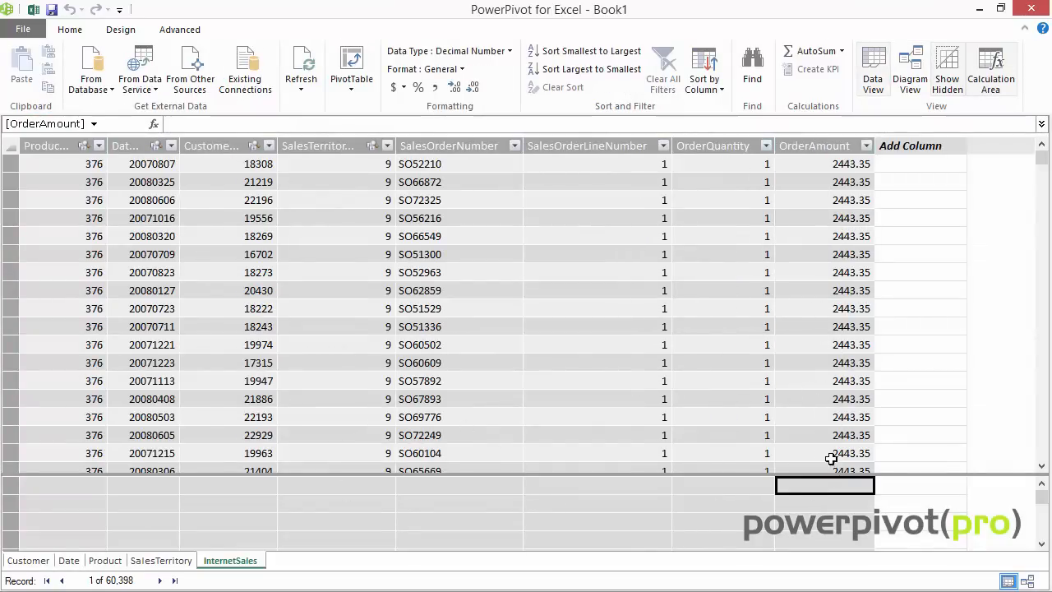
click(821, 199)
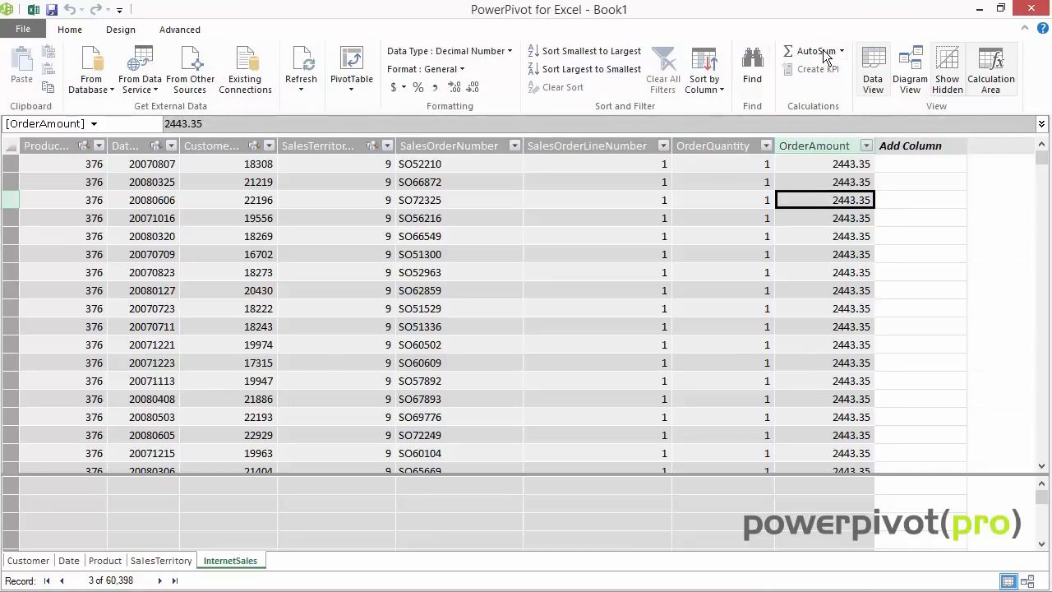
click(842, 51)
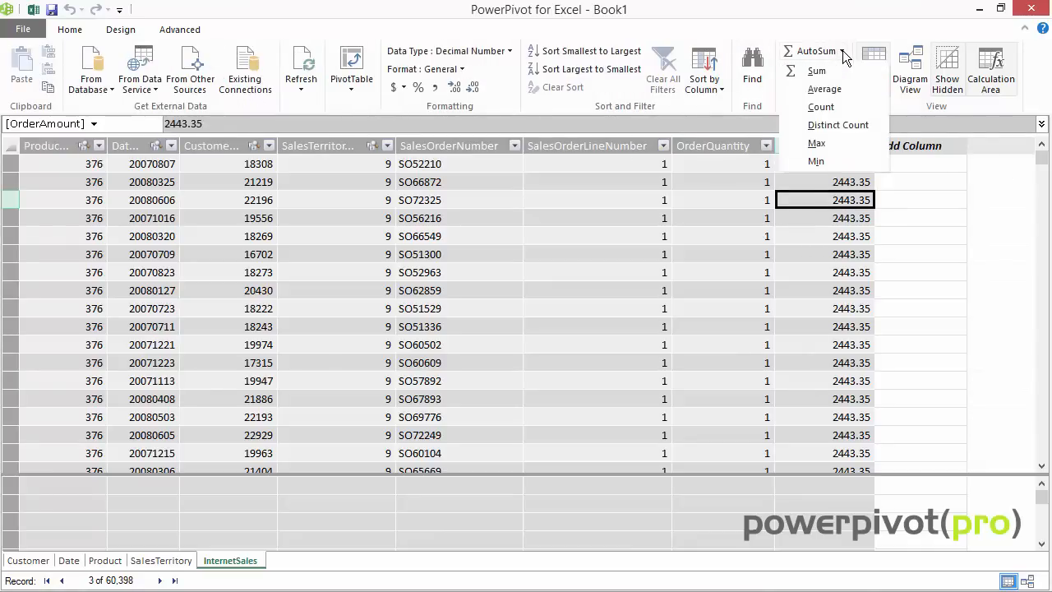
click(815, 54)
click(816, 54)
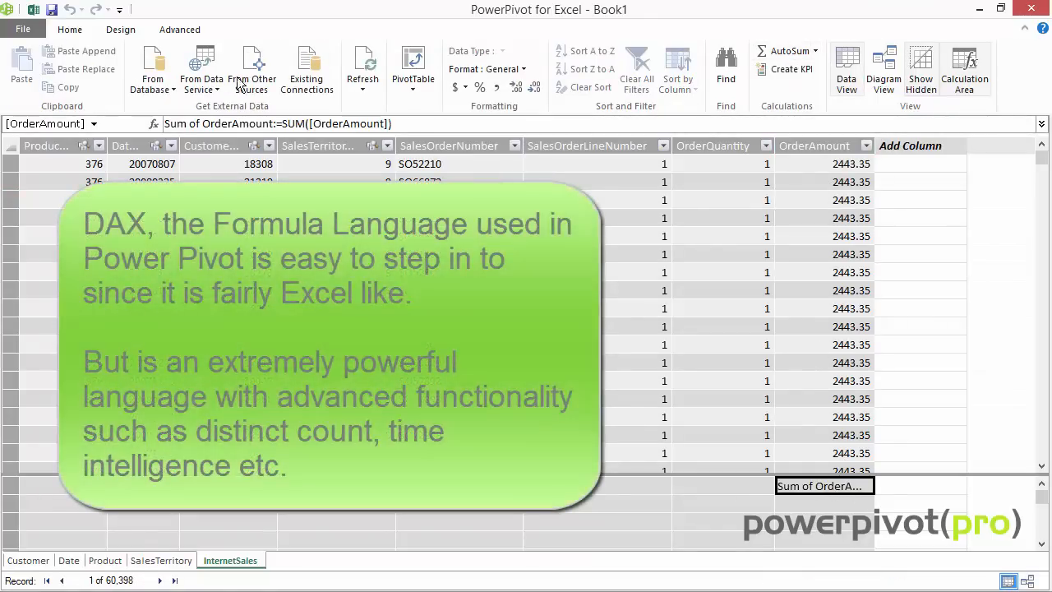
Step: Rename the OrderAmount sum measure to Sales in its formula
click(273, 123)
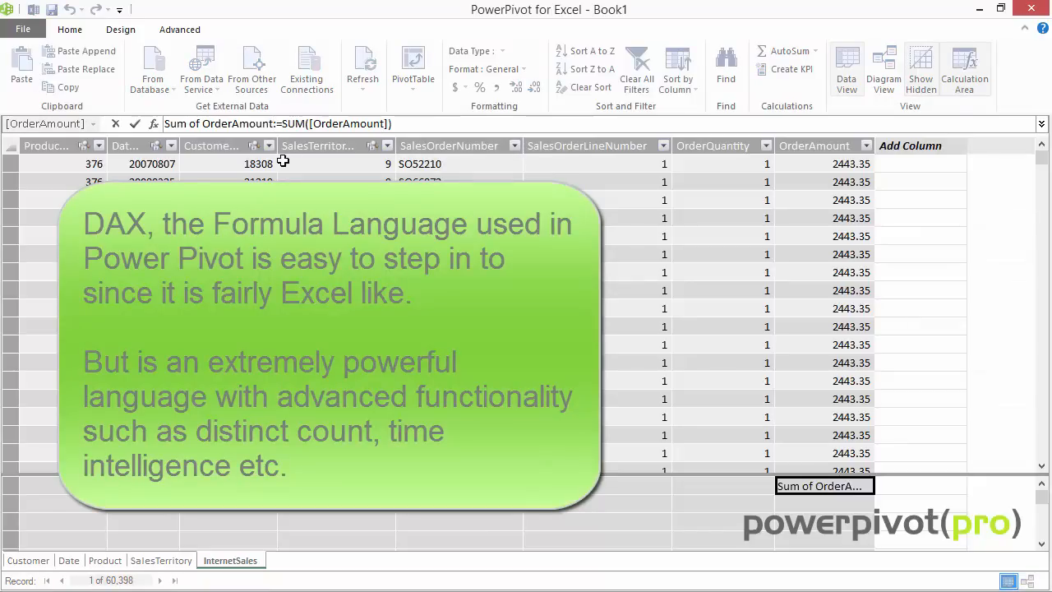
key(shift+Home)
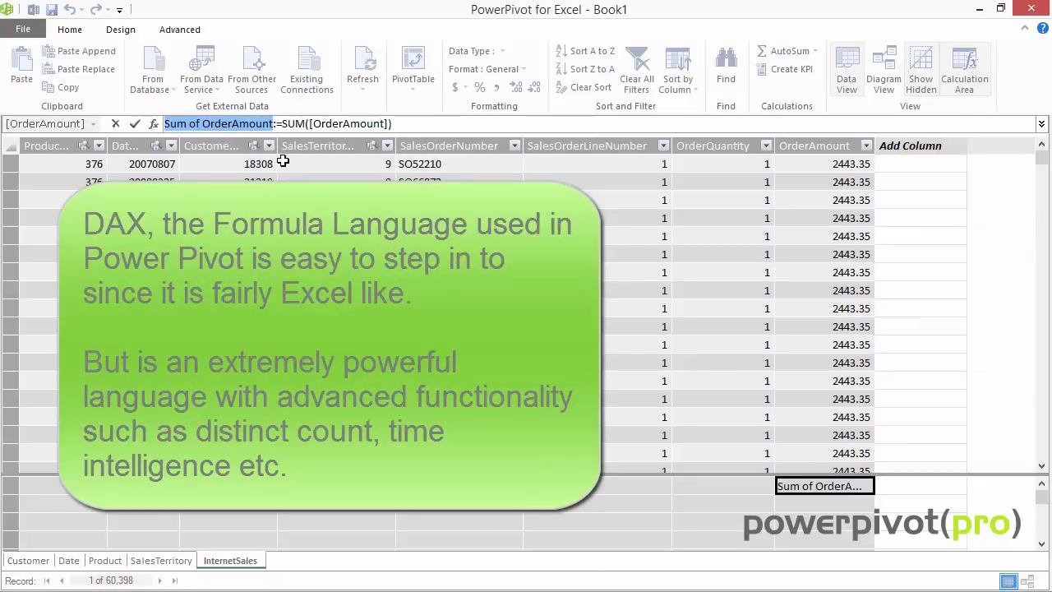
text(Sales)
key(Return)
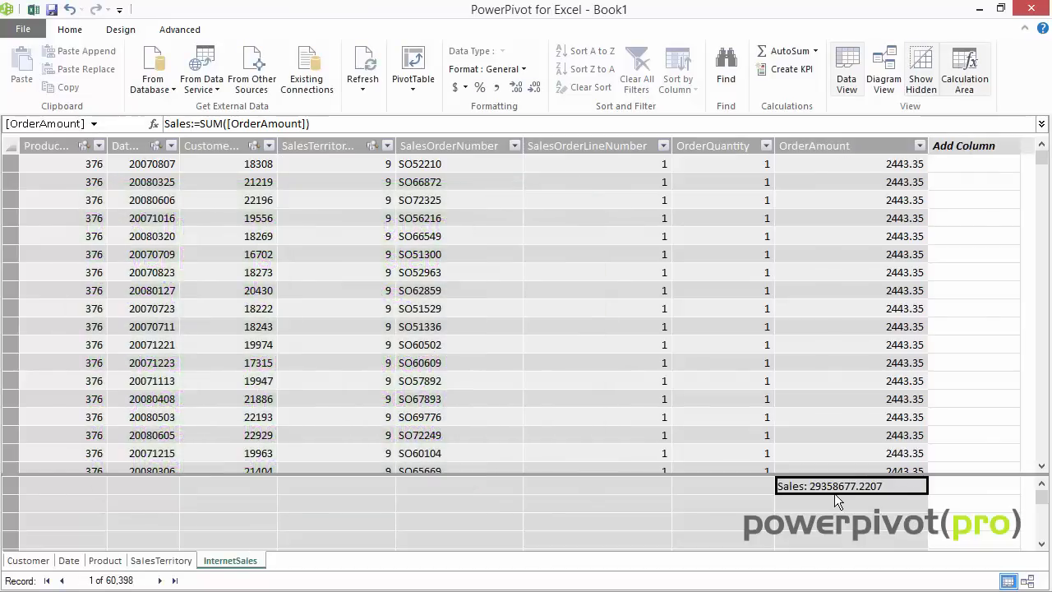
Step: Format the Sales measure as Currency with the $ symbol and 0 decimal places
right_click(829, 485)
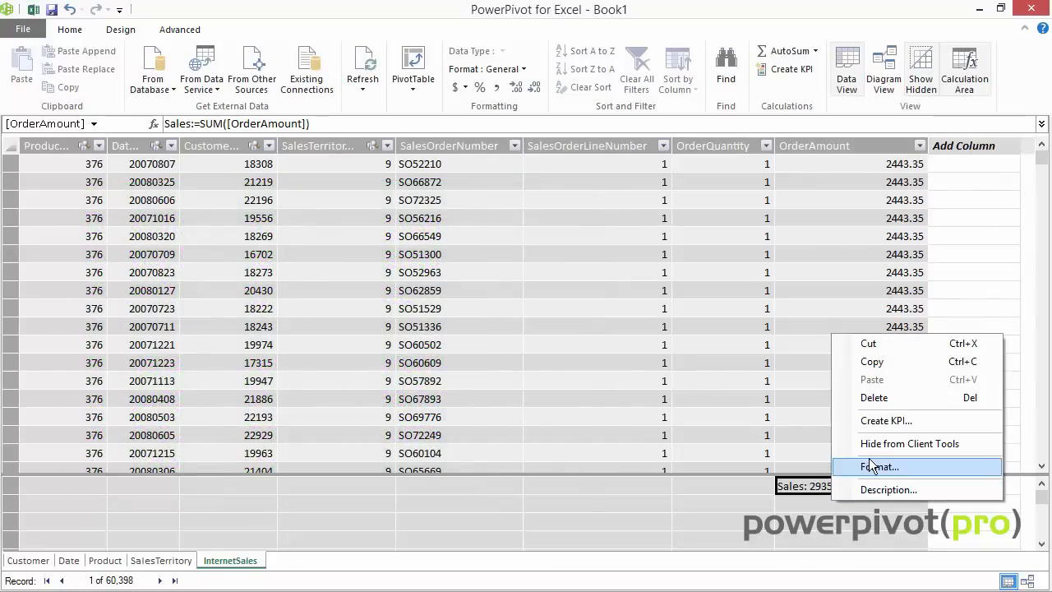
click(871, 466)
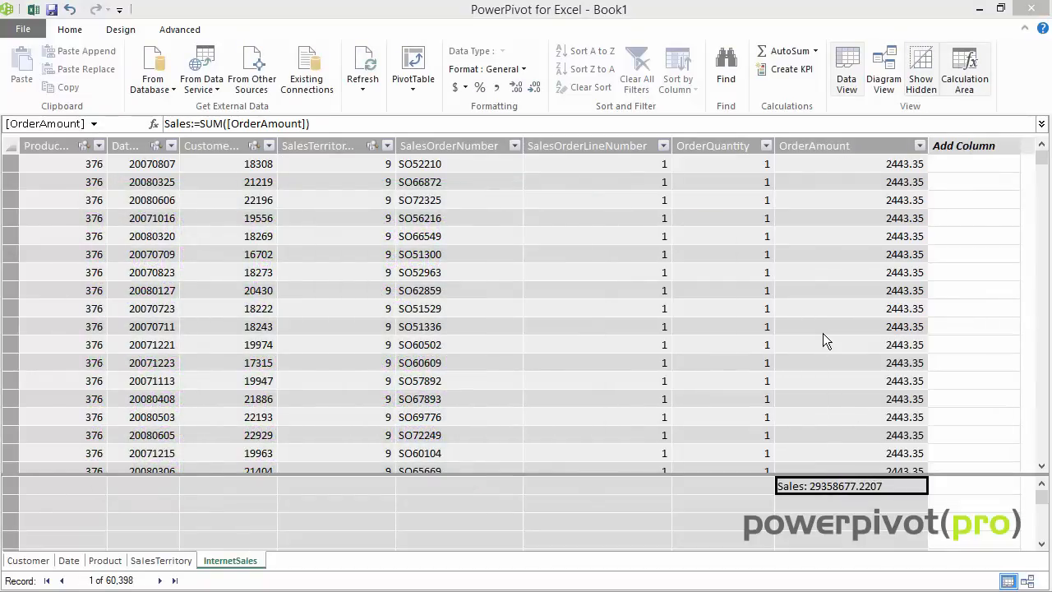
click(345, 298)
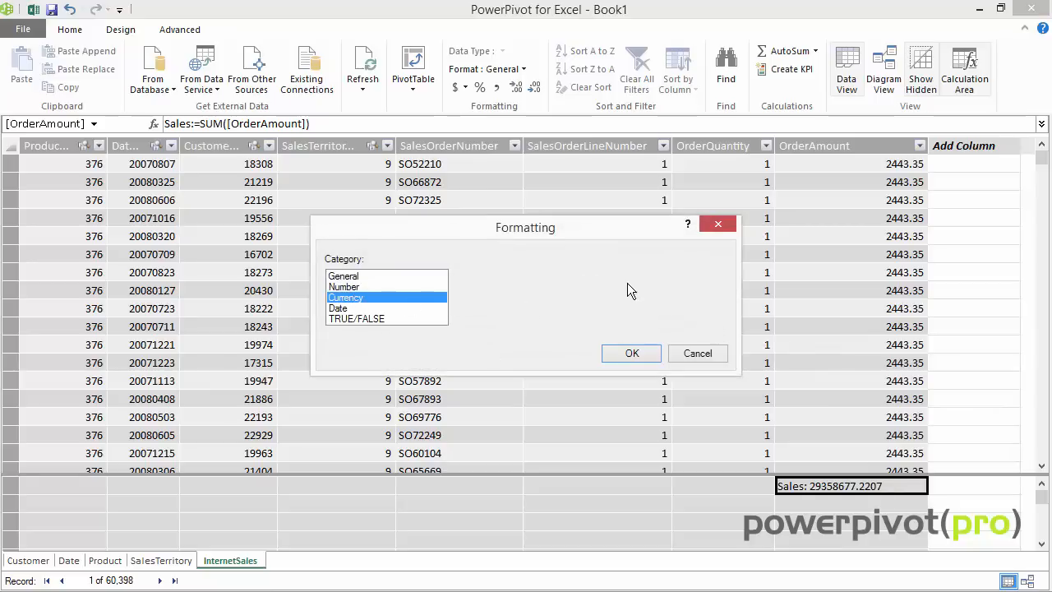
click(599, 296)
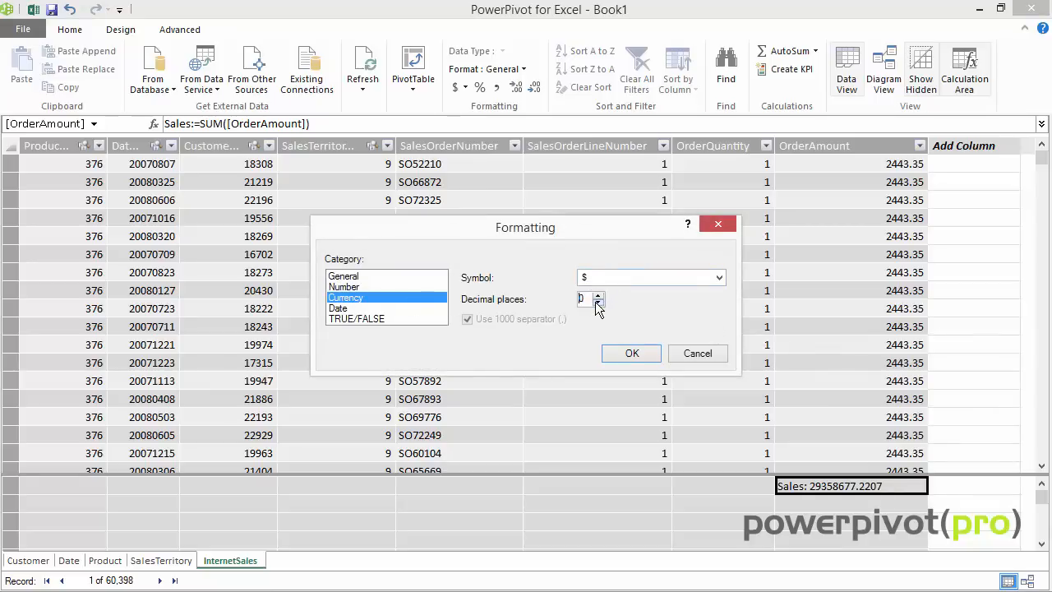
click(611, 351)
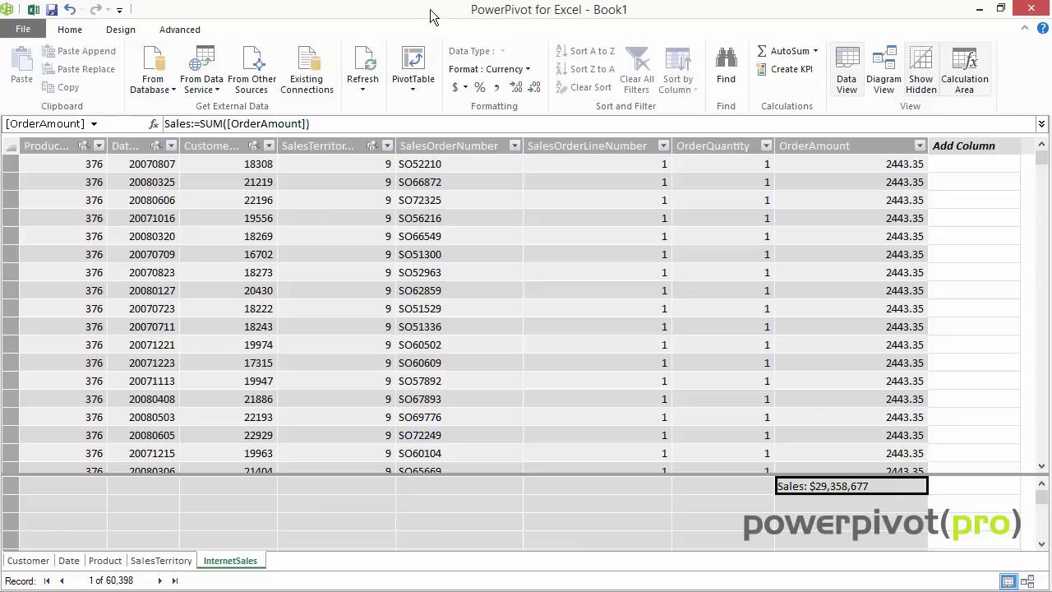
Step: Create a PivotTable from the data model on the existing worksheet at cell A1 of Sheet1
click(415, 68)
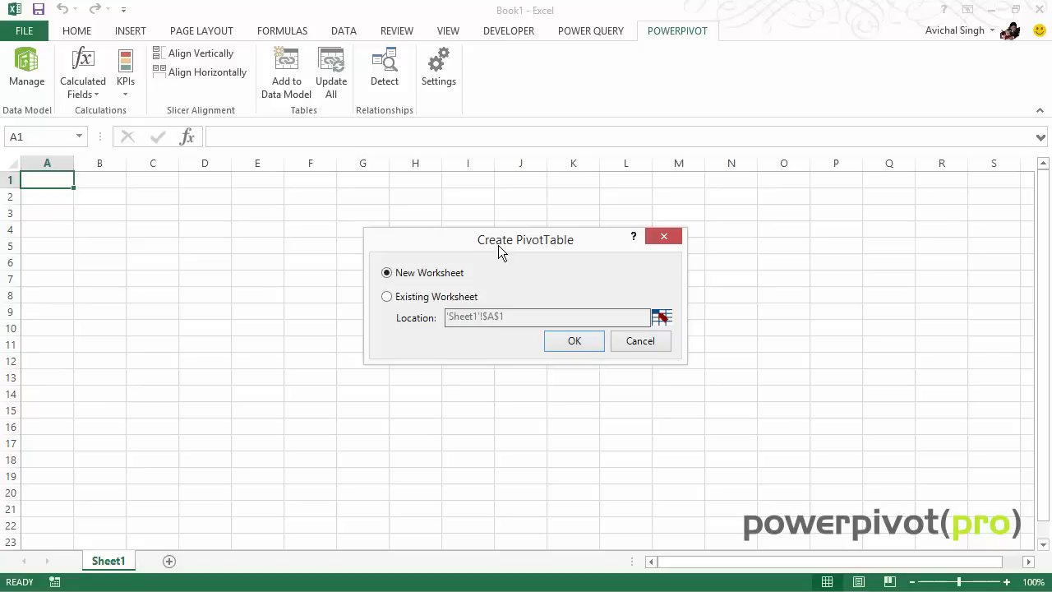
click(418, 299)
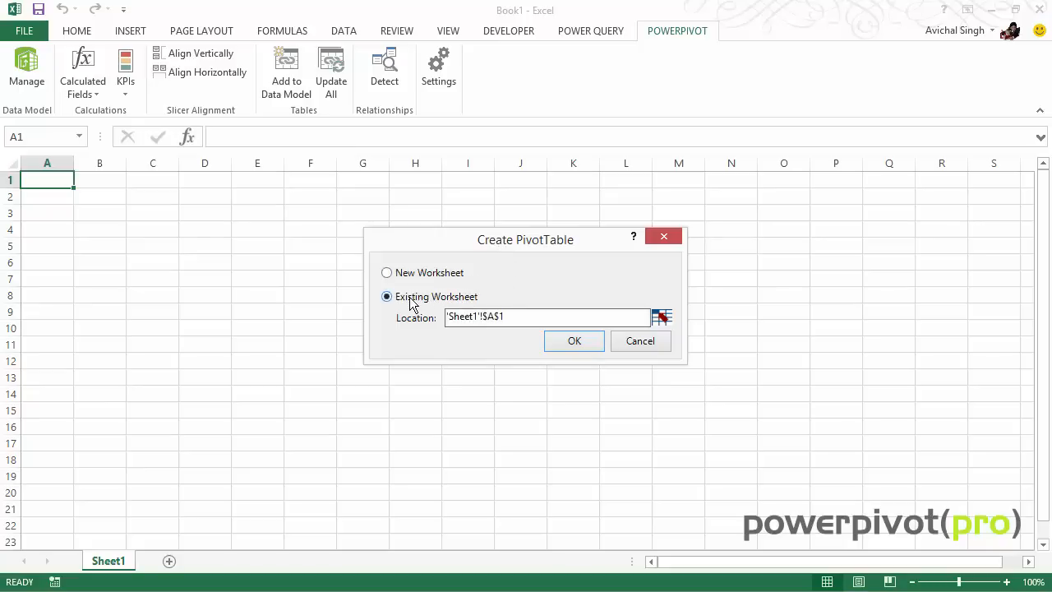
click(579, 349)
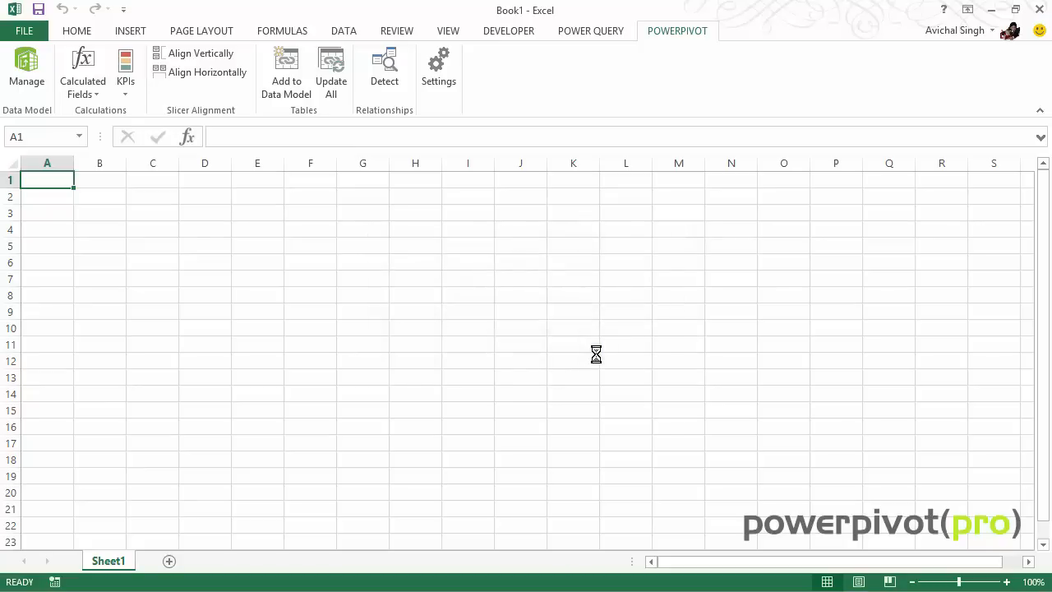
Step: Add the Sales measure from the InternetSales table to the PivotTable's values
click(742, 298)
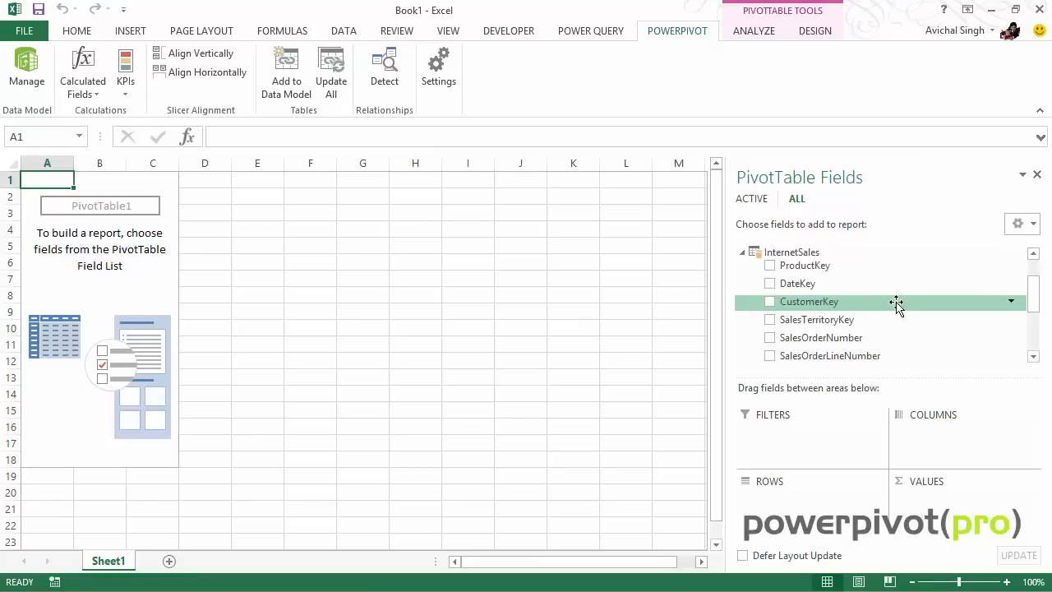
scroll(904, 312, down, 1)
scroll(895, 331, down, 2)
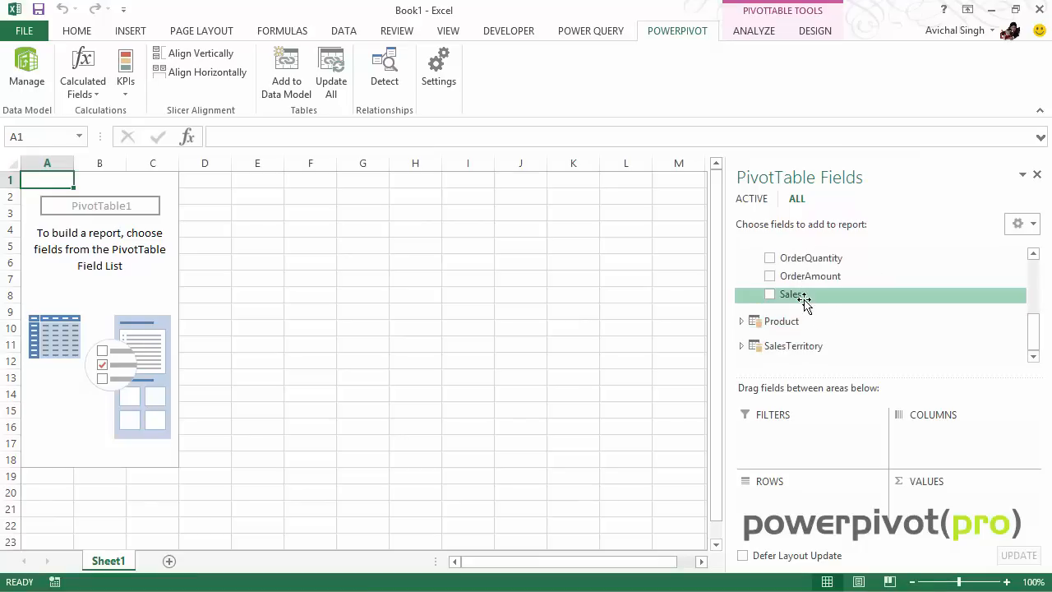
drag(803, 301, 922, 488)
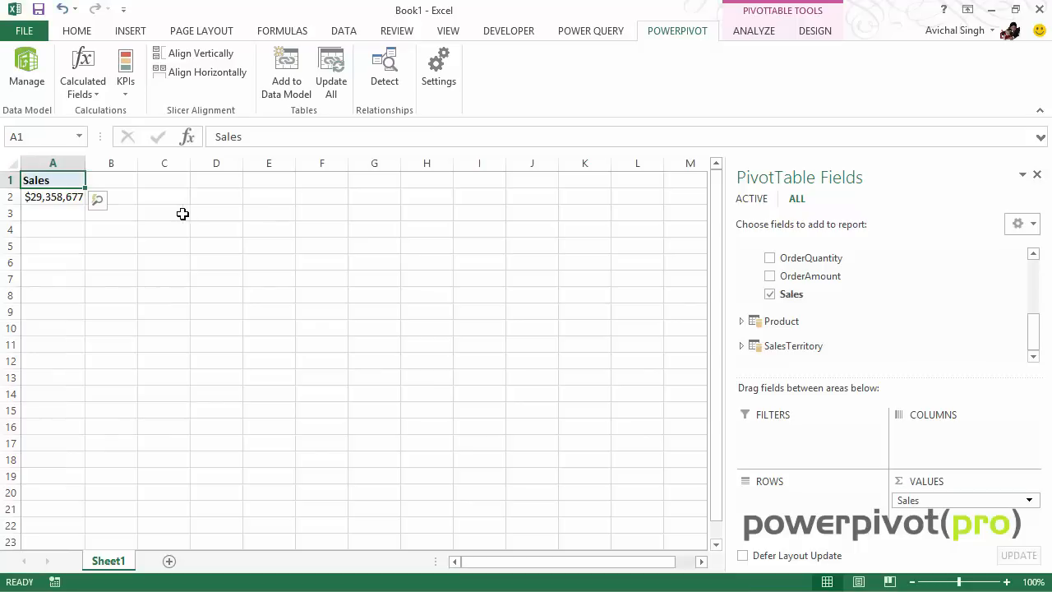
Step: Review the Sales measure's formula in the Power Pivot window and return to the Excel PivotTable
click(54, 197)
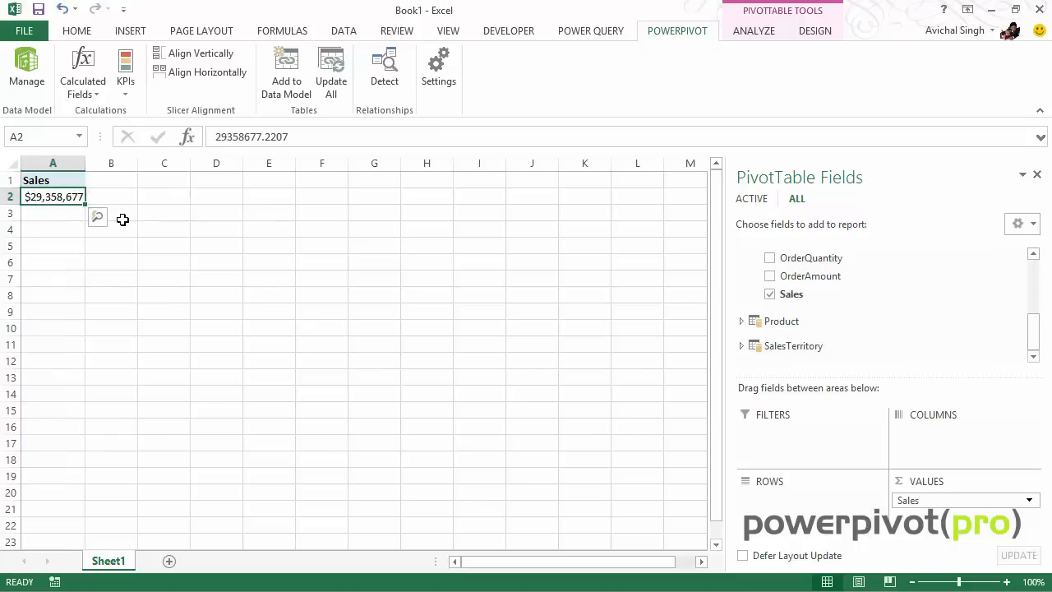
click(37, 82)
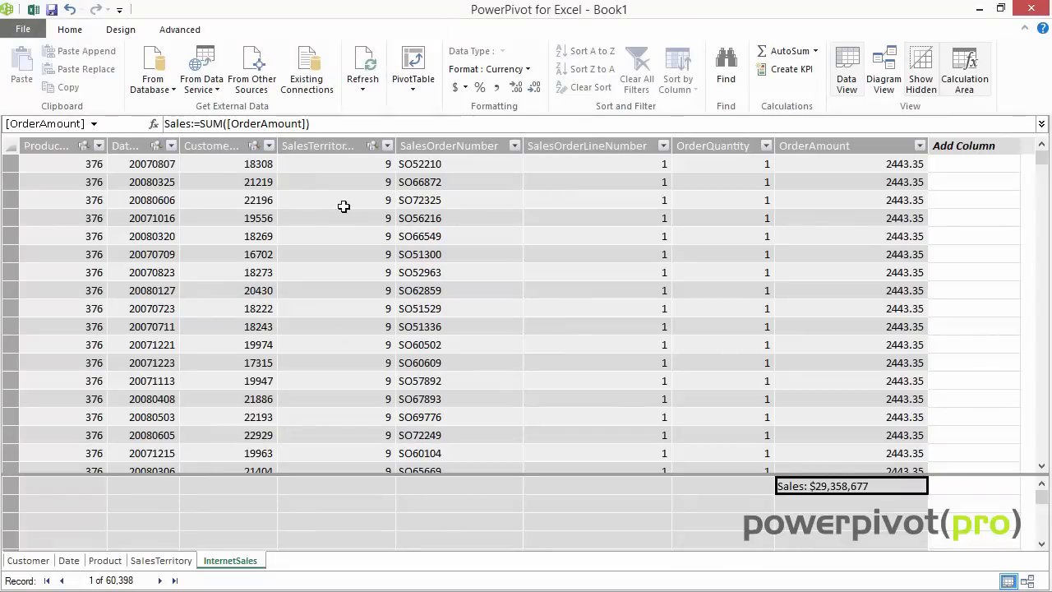
drag(334, 122, 146, 113)
key(Escape)
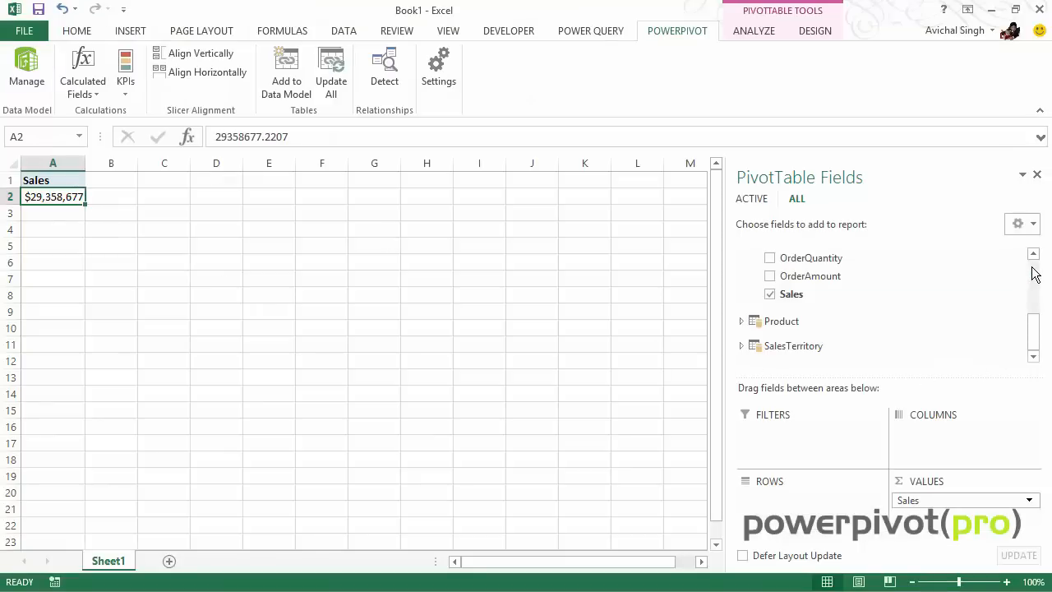
Step: Add the Year field from the Date table to the PivotTable's rows
scroll(1033, 271, up, 10)
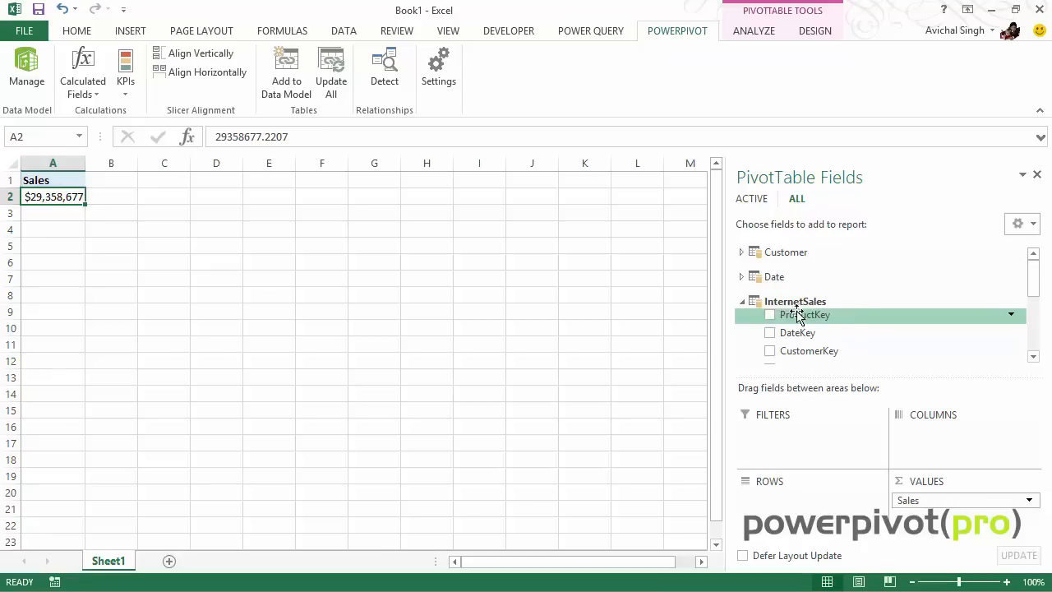
click(743, 302)
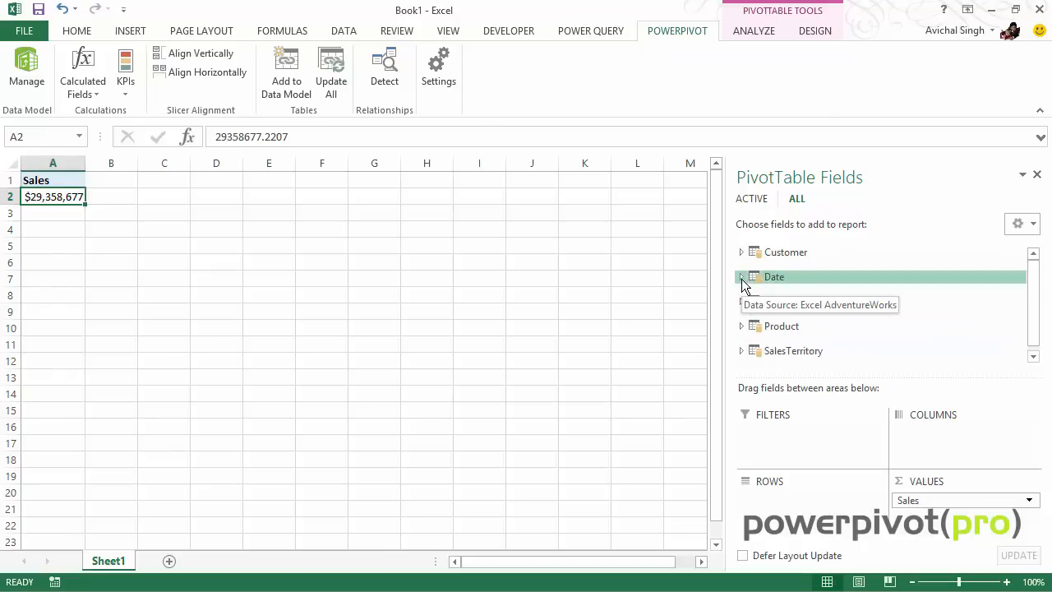
click(742, 280)
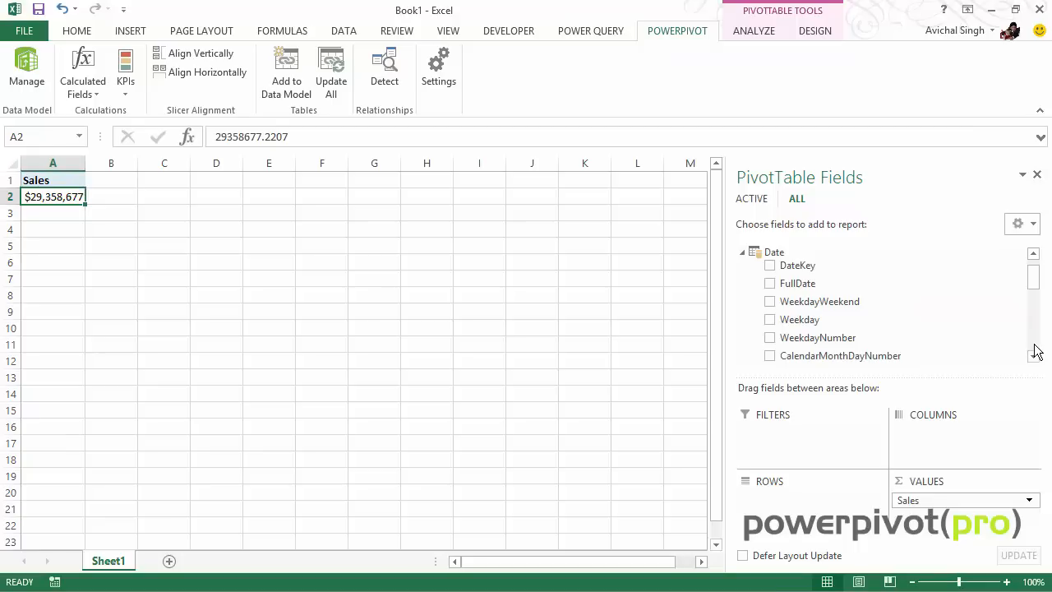
scroll(1036, 352, down, 2)
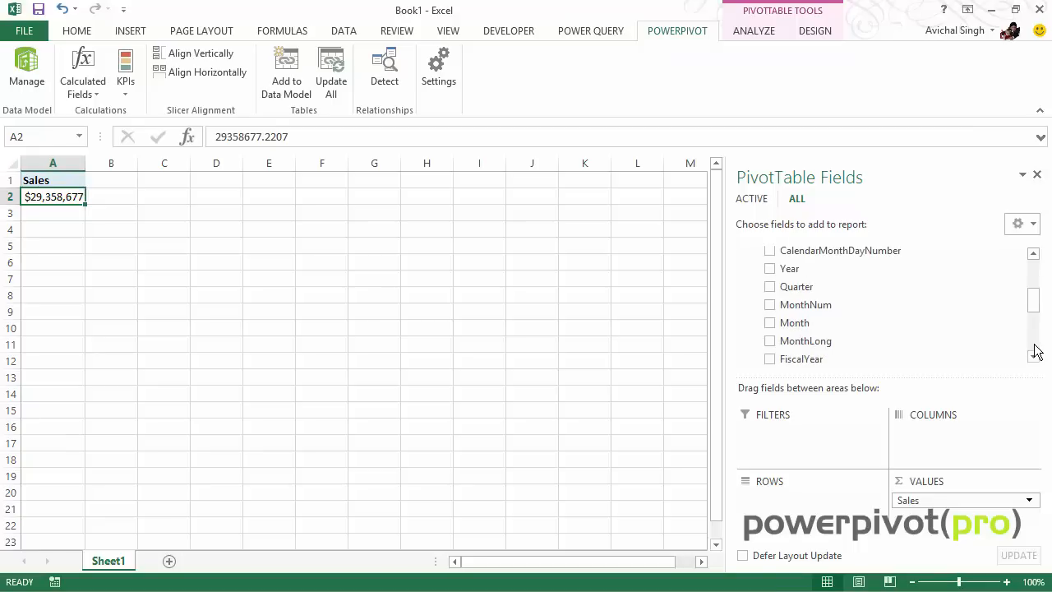
scroll(1036, 352, down, 2)
scroll(1037, 287, up, 2)
drag(841, 272, 787, 504)
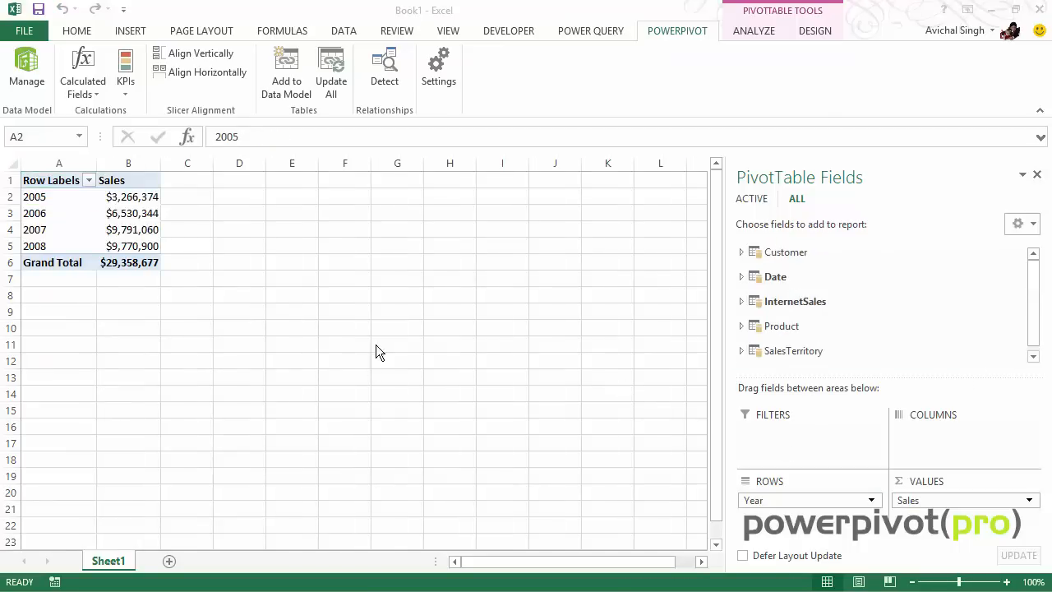
Step: Add the Month field from the Date table to the rows beneath Year
click(742, 278)
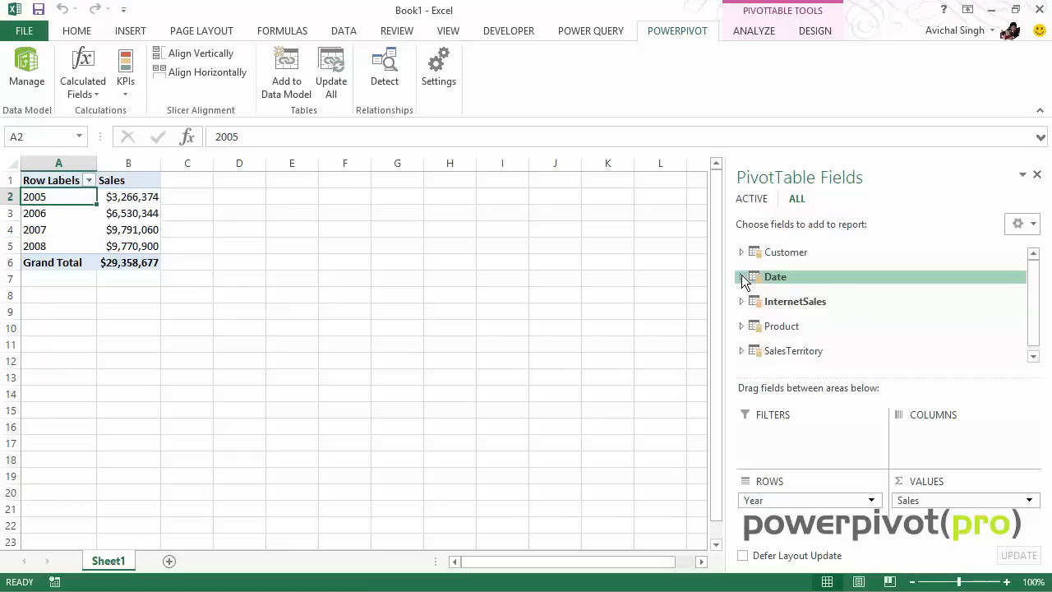
click(742, 277)
scroll(1033, 336, down, 2)
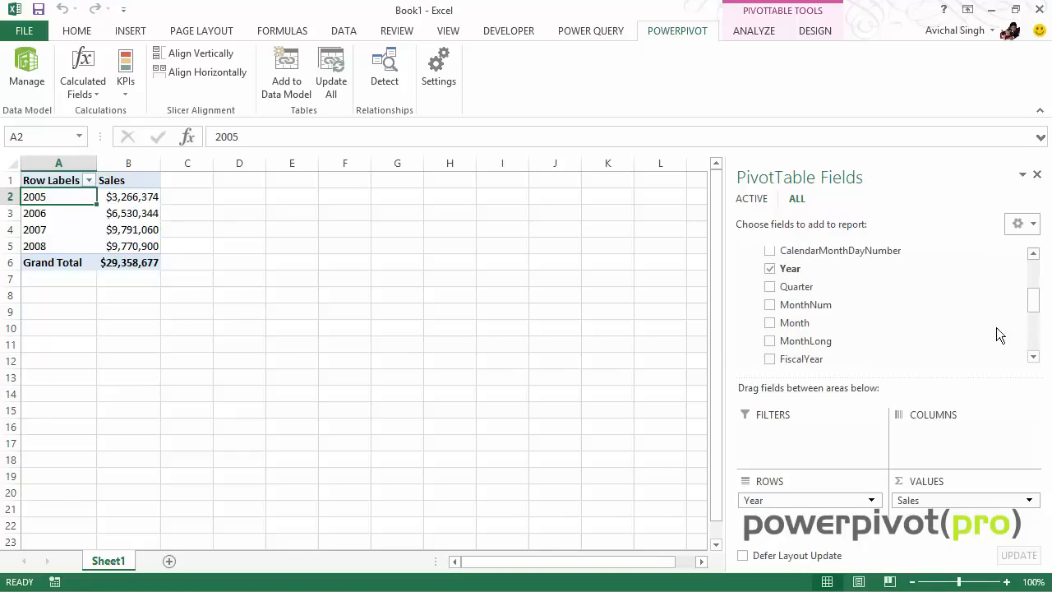
drag(810, 323, 804, 505)
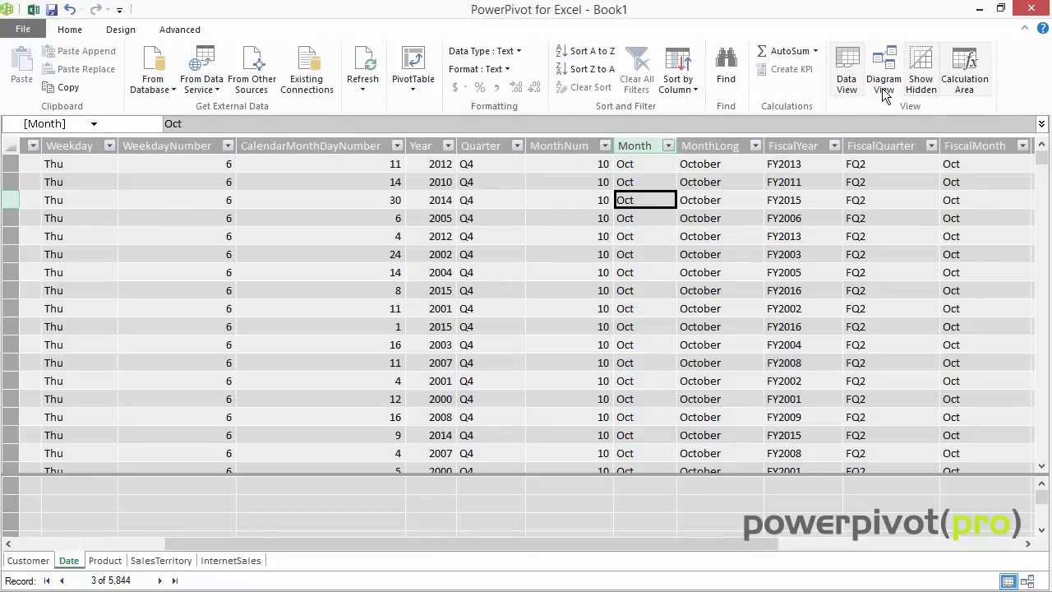
Step: Examine the table relationships in Power Pivot's Diagram View and return to the PivotTable in Excel
click(881, 88)
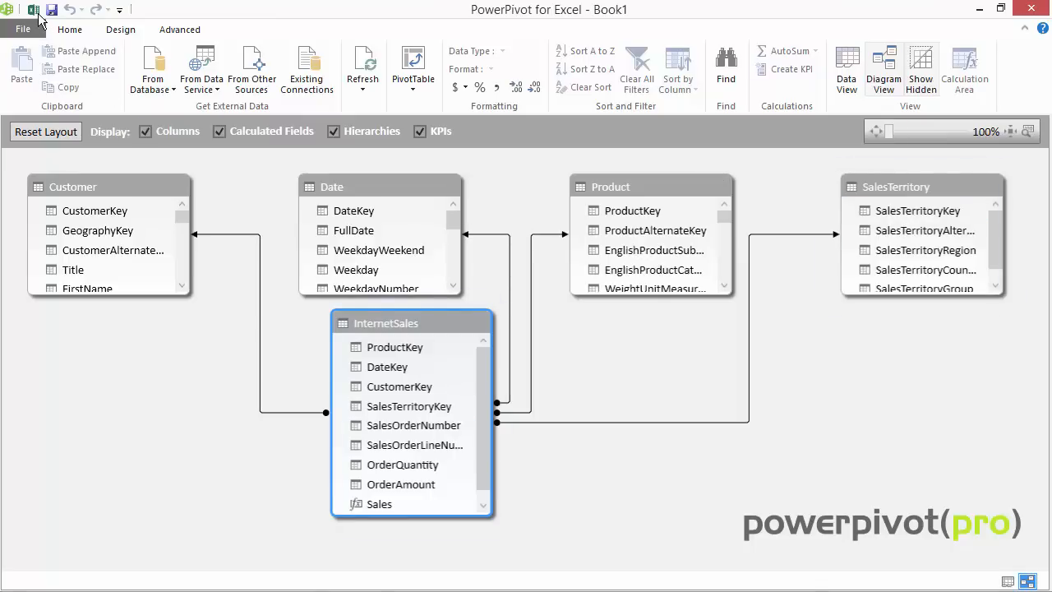
click(35, 11)
click(125, 243)
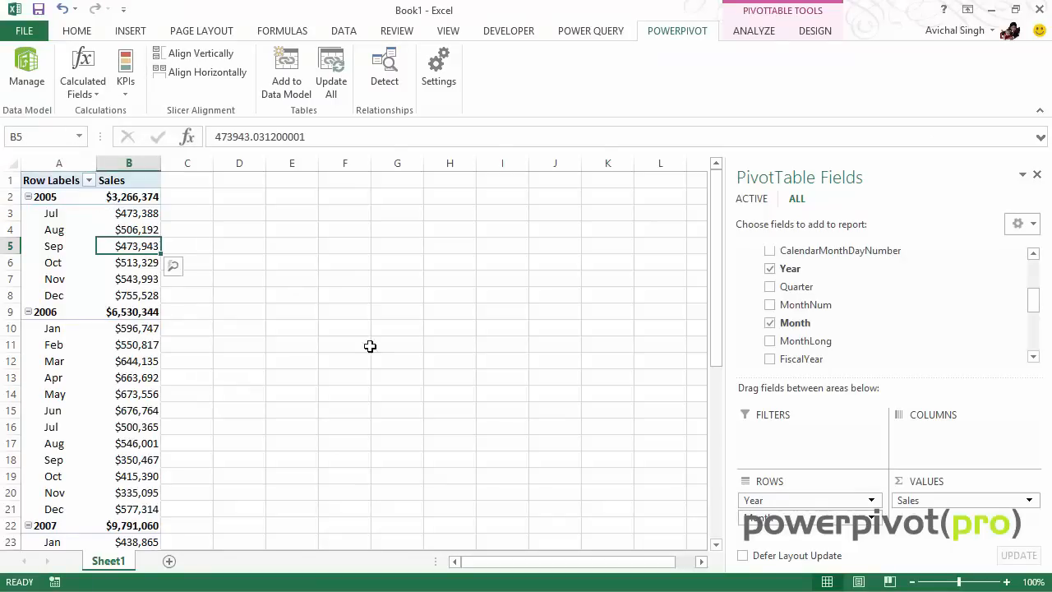
Step: Move Year from the rows to the filters and remove Month from the PivotTable
drag(757, 499, 784, 439)
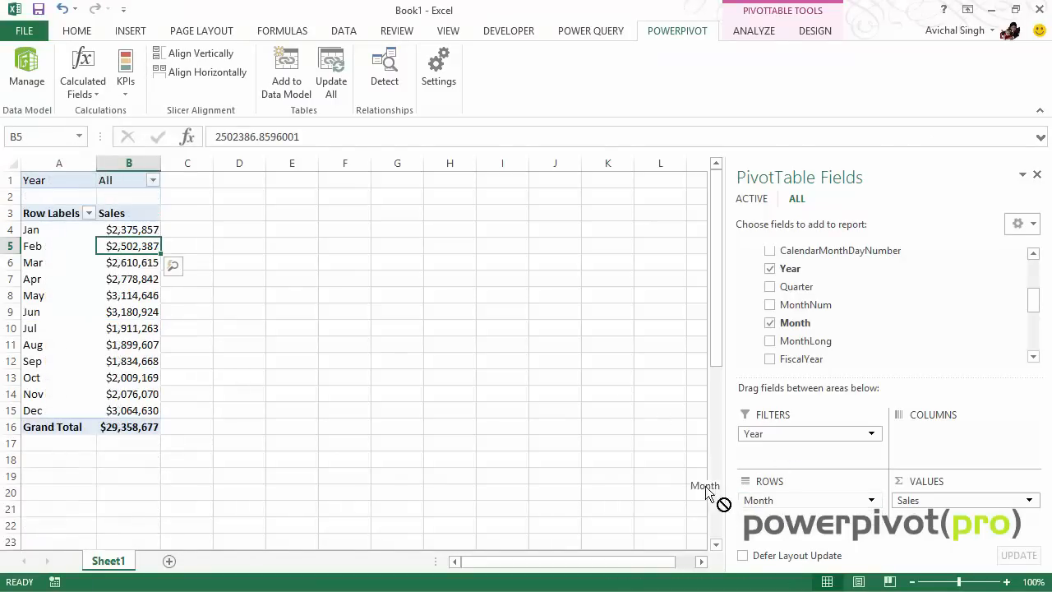
click(1018, 323)
scroll(1019, 288, up, 3)
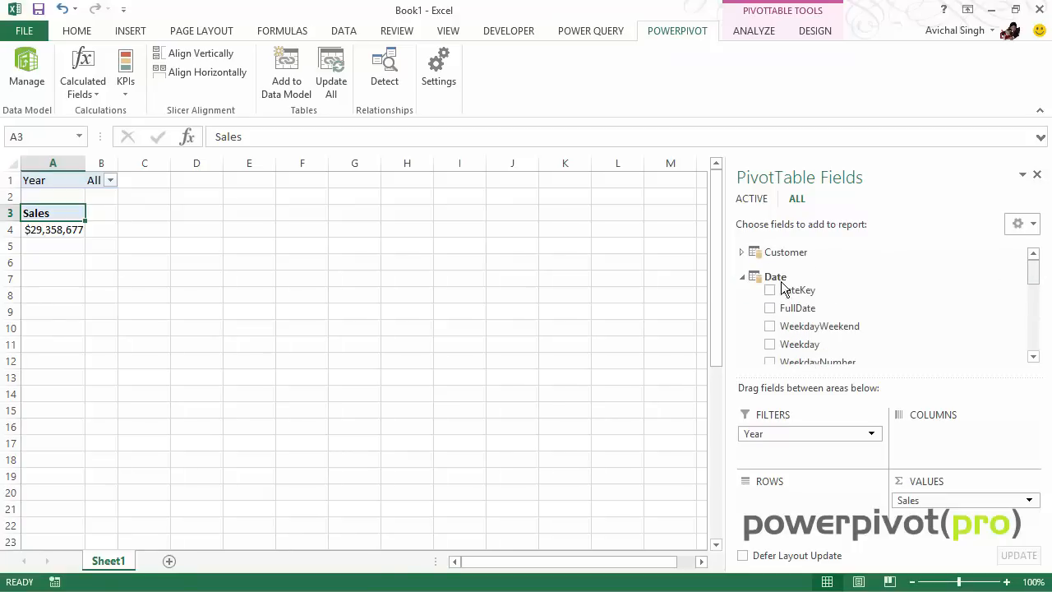
Step: Look through the Customer table's fields, such as MaritalStatus and Gender, as candidates for the PivotTable
click(742, 277)
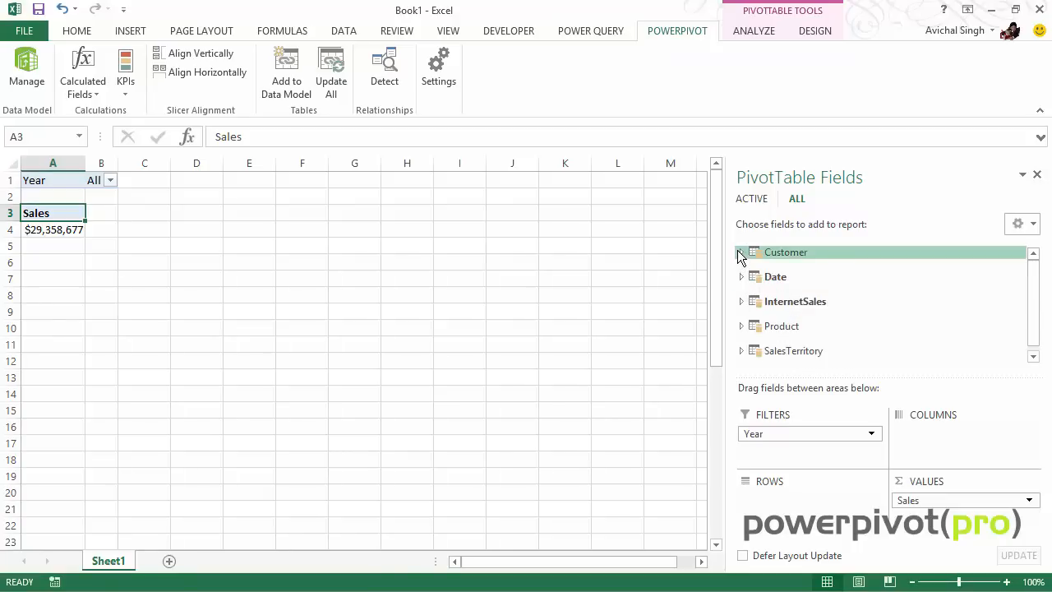
click(742, 253)
click(1034, 347)
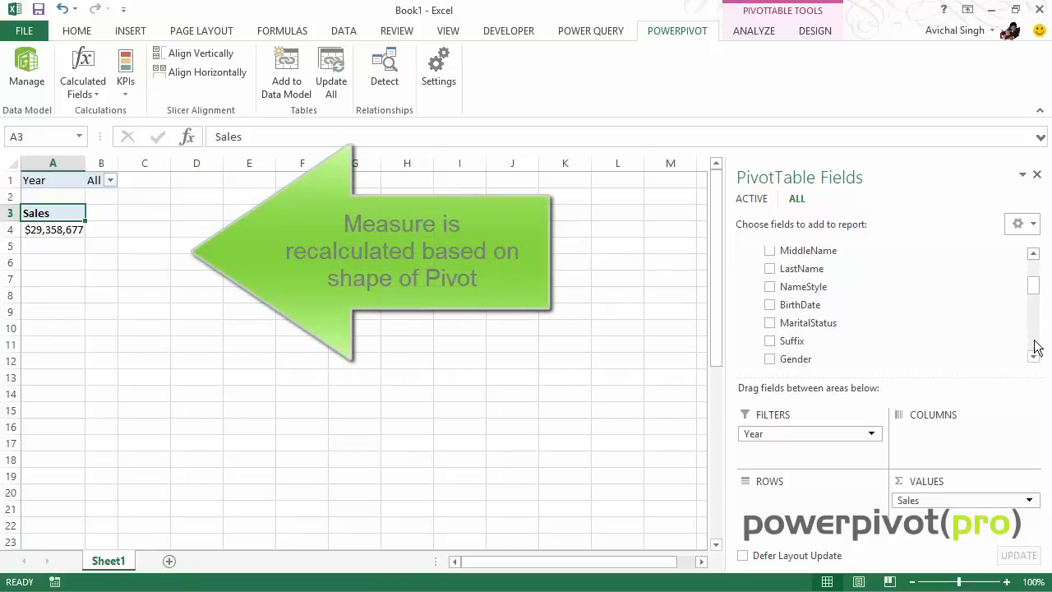
drag(832, 329, 600, 437)
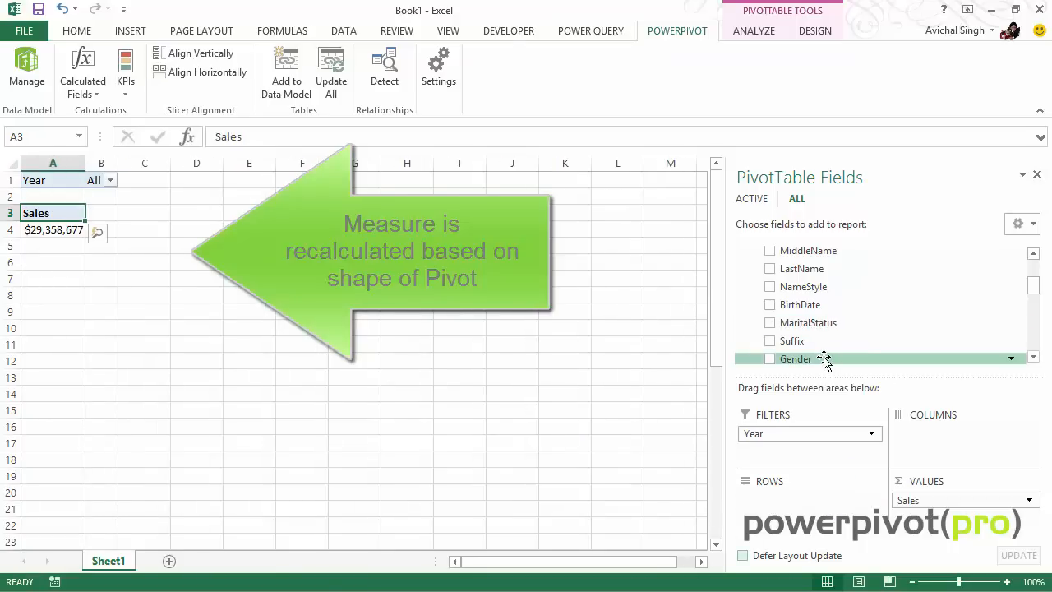
click(945, 358)
drag(1034, 286, 1035, 267)
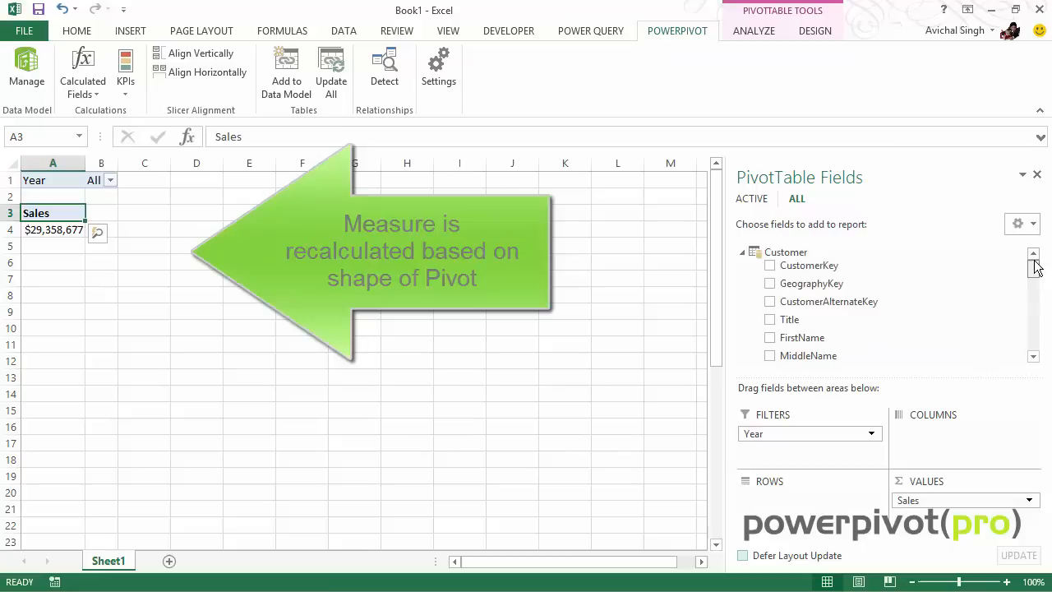
Step: Add EnglishProductCategoryName and EnglishProductSubcategoryName from the Product table to the rows and move Year to the columns
click(743, 252)
click(743, 326)
drag(771, 322, 831, 502)
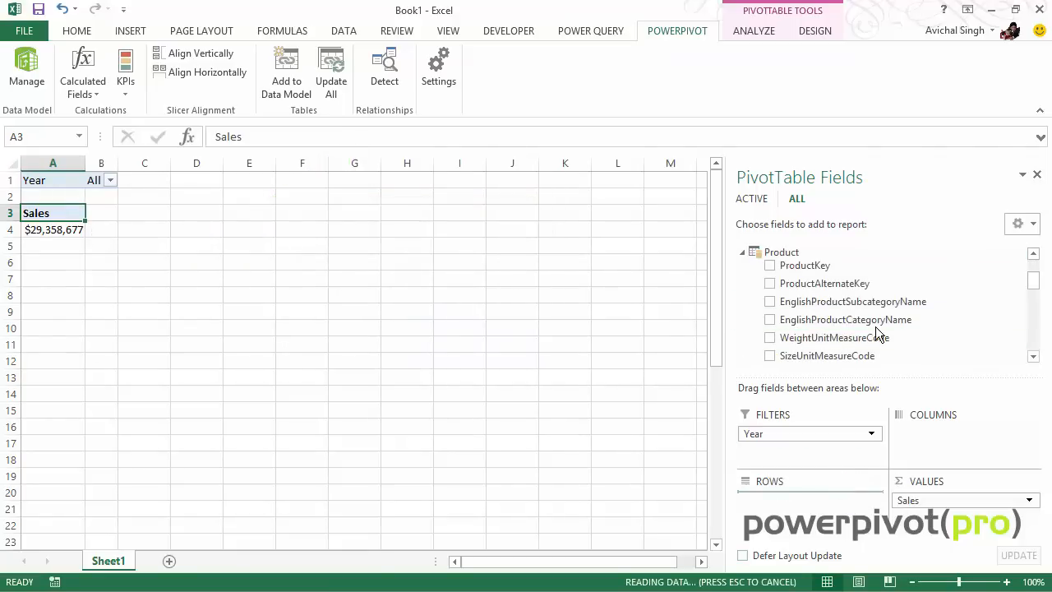
drag(876, 302, 845, 507)
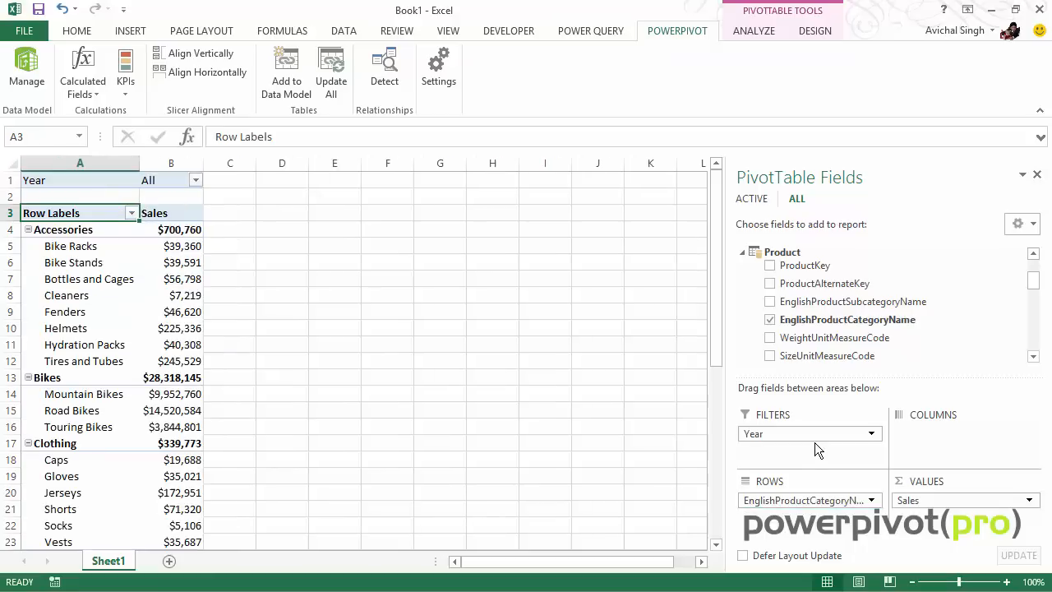
drag(810, 435, 937, 462)
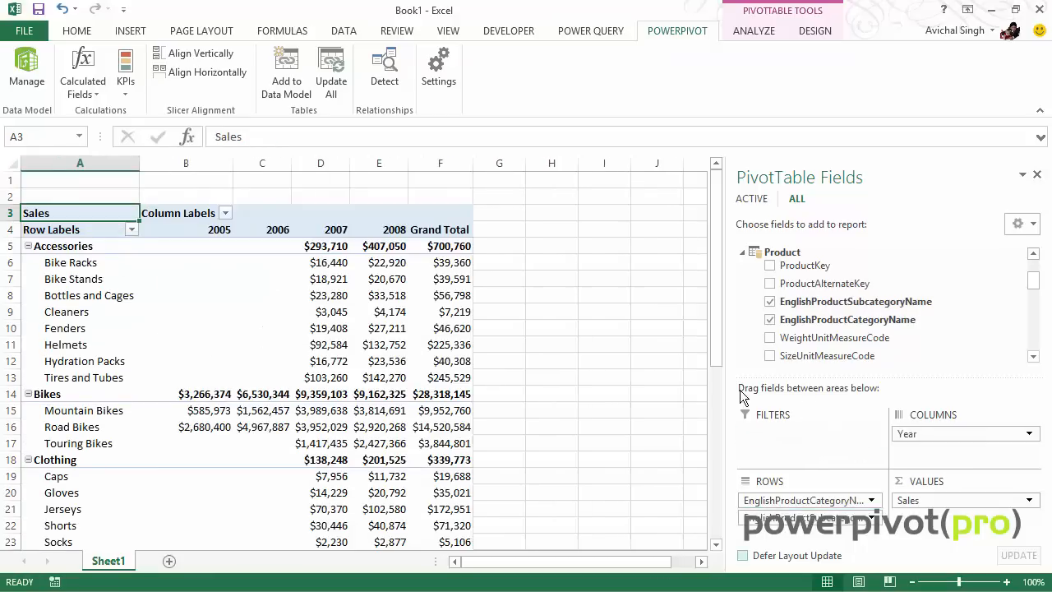
Step: Replace the product fields in the rows with SalesTerritoryGroup, SalesTerritoryCountry and SalesTerritoryRegion from the SalesTerritory table
click(740, 262)
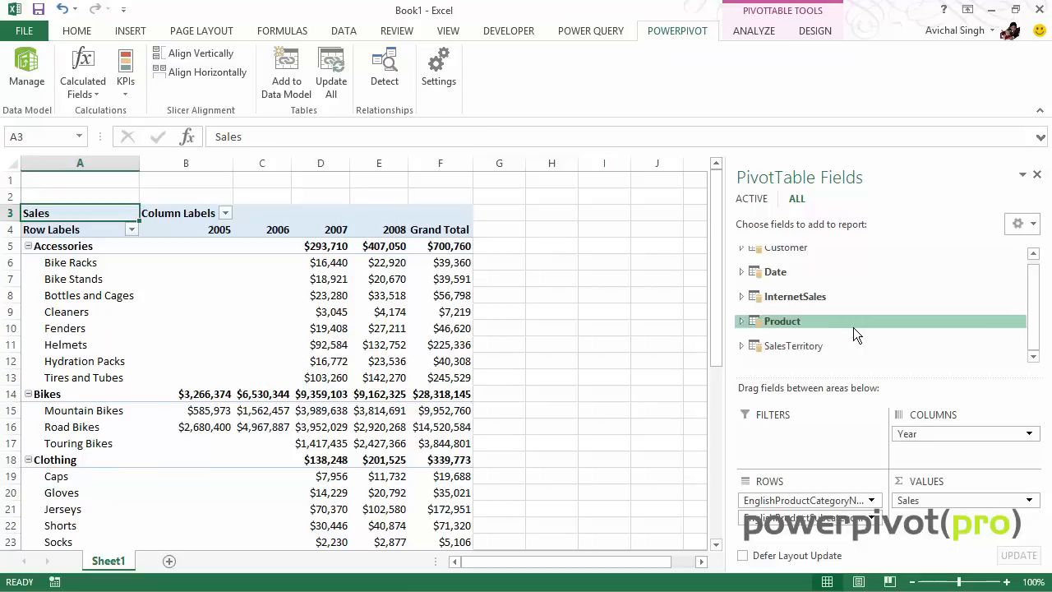
click(743, 349)
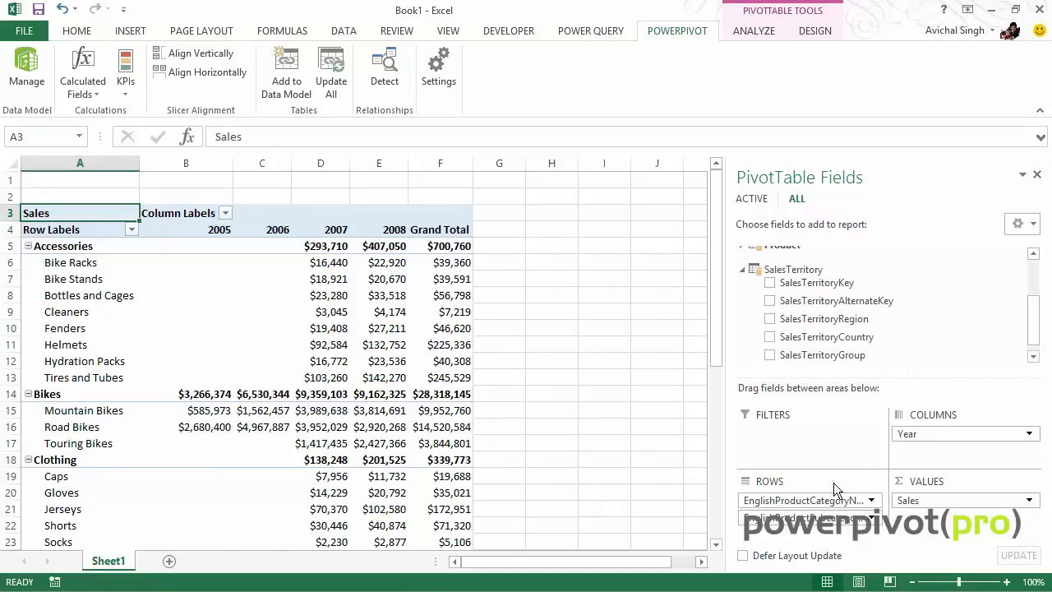
drag(810, 518, 661, 491)
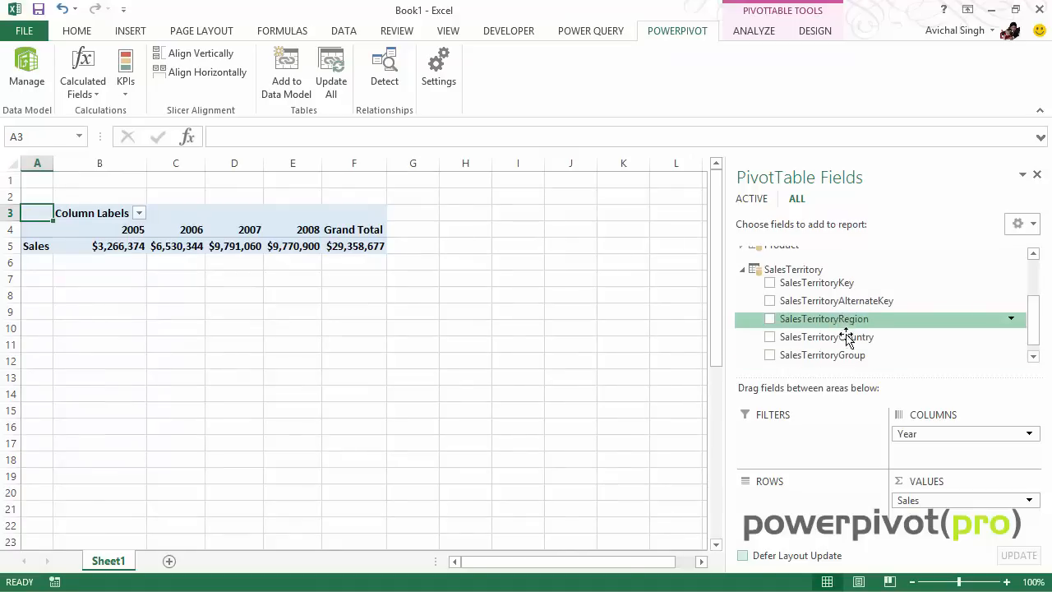
drag(834, 355, 830, 502)
drag(844, 337, 843, 513)
drag(830, 319, 847, 530)
click(374, 318)
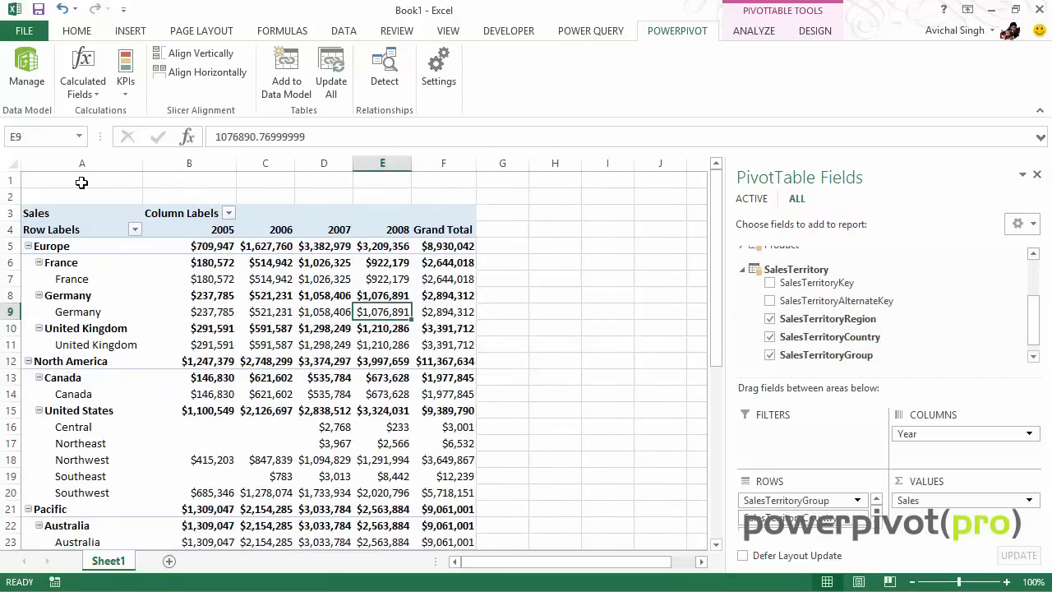
Step: Examine the relationship diagram and the InternetSales table's Sales formula in Power Pivot, and return to the Excel PivotTable
click(27, 70)
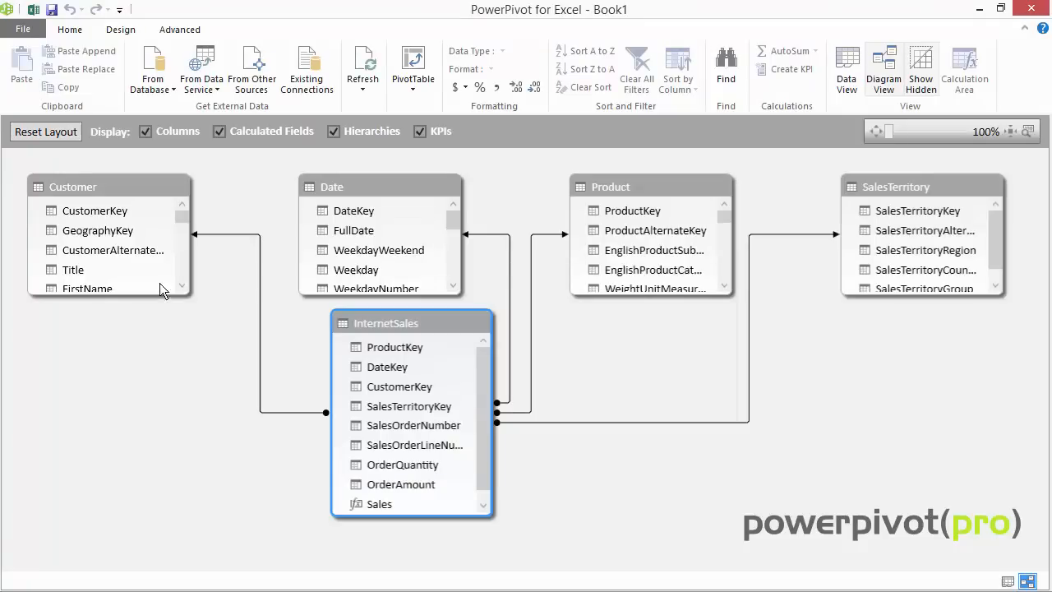
right_click(435, 323)
click(489, 437)
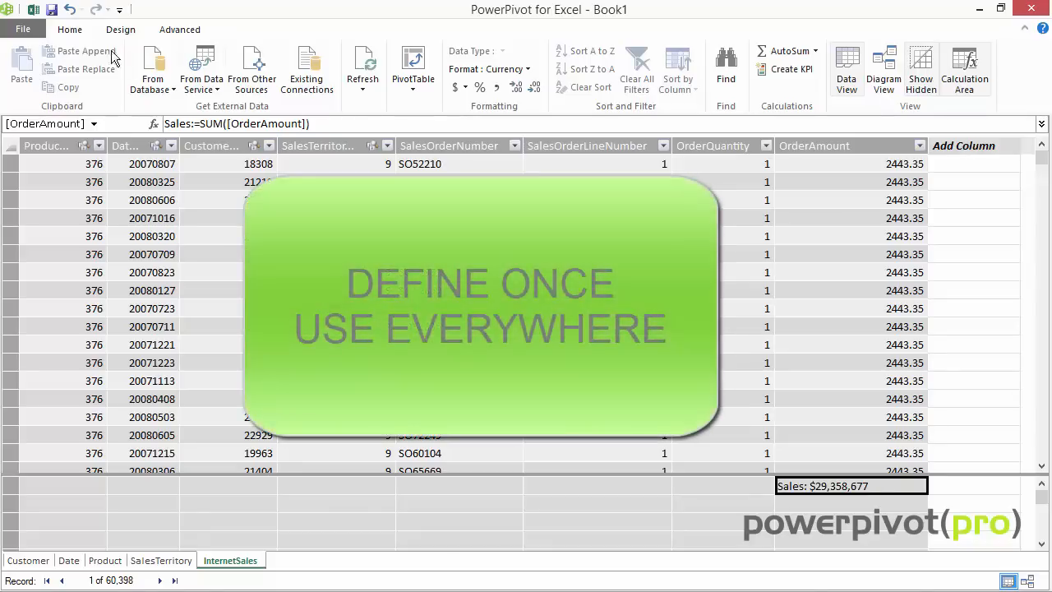
click(34, 10)
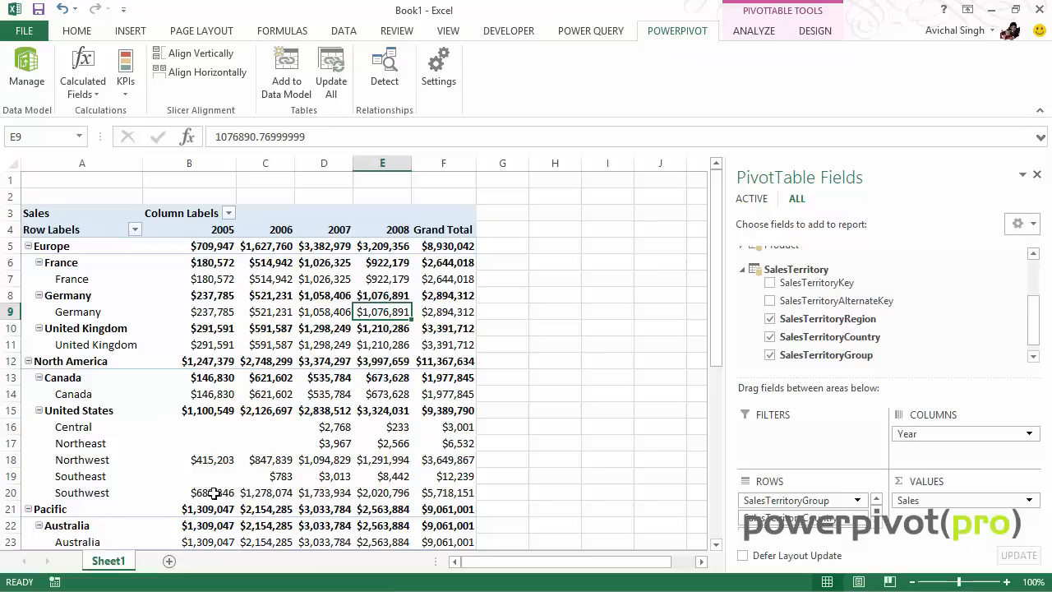
Step: Examine the cyclehelmets.org page on cycling deaths in selected countries alongside the sales PivotTable in AdventureWorks_PowerBI.xlsx
click(877, 522)
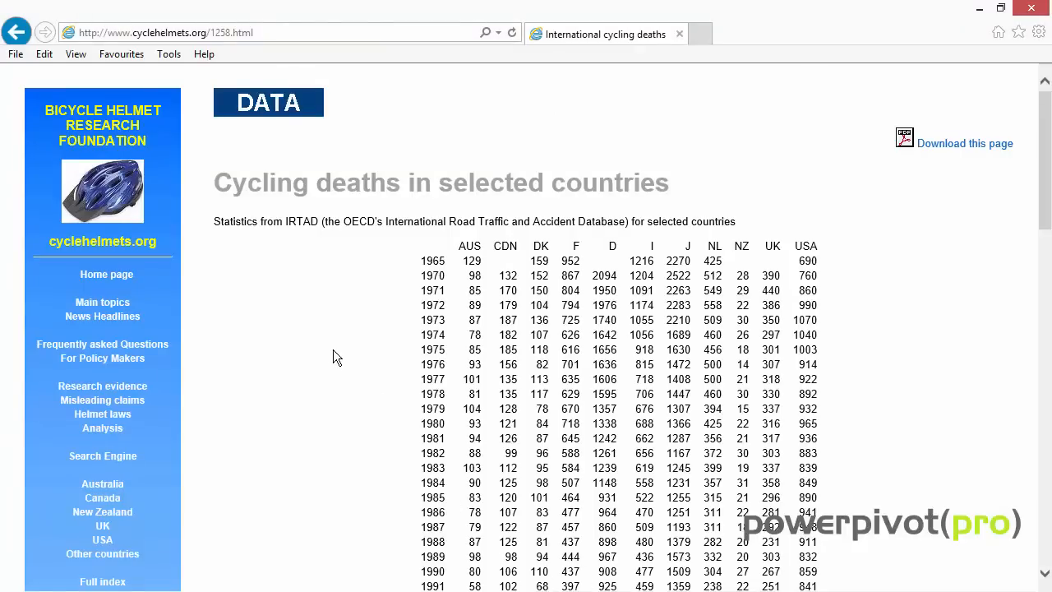
key(alt+Tab)
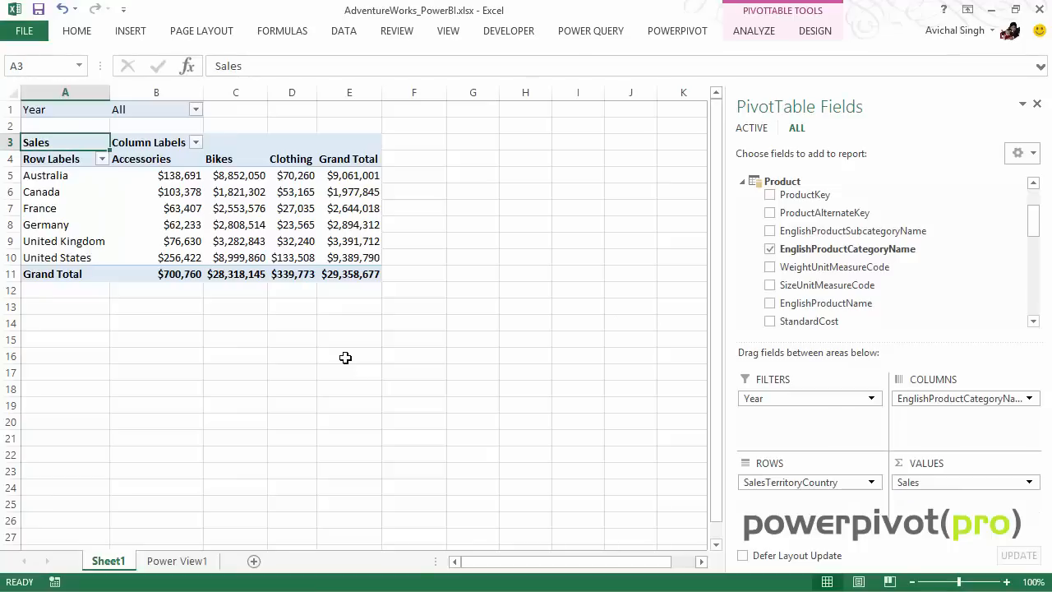
mouse_move(305, 259)
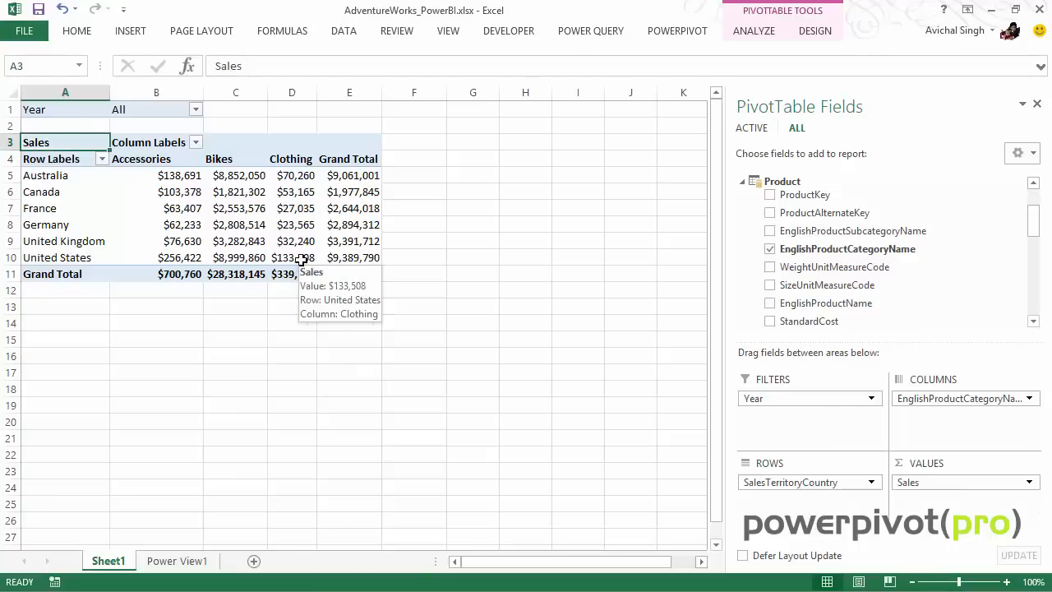
mouse_move(262, 203)
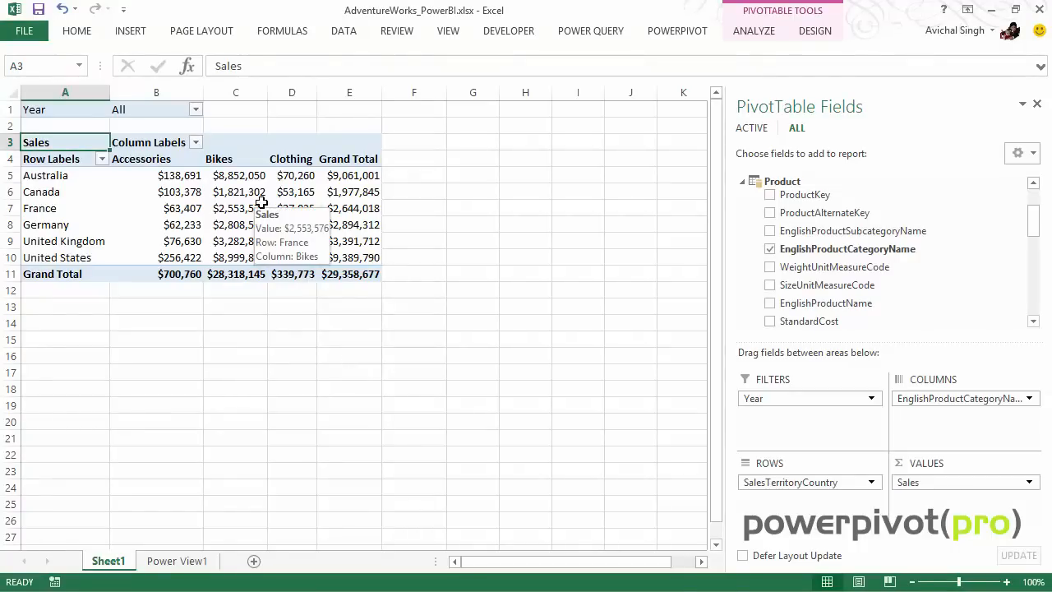
key(alt+Tab)
key(alt+Tab)
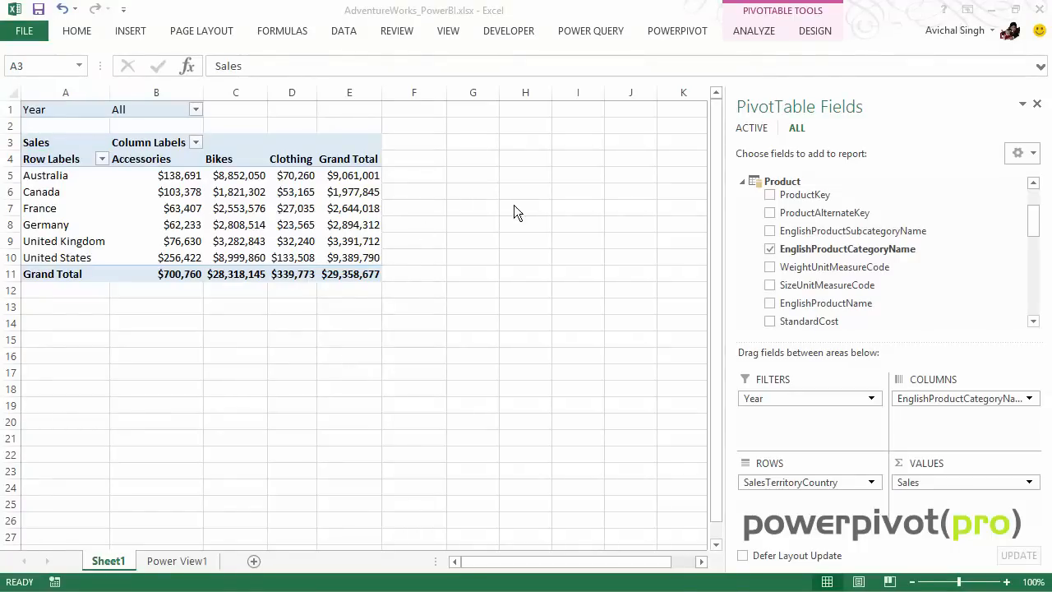
key(alt+Tab)
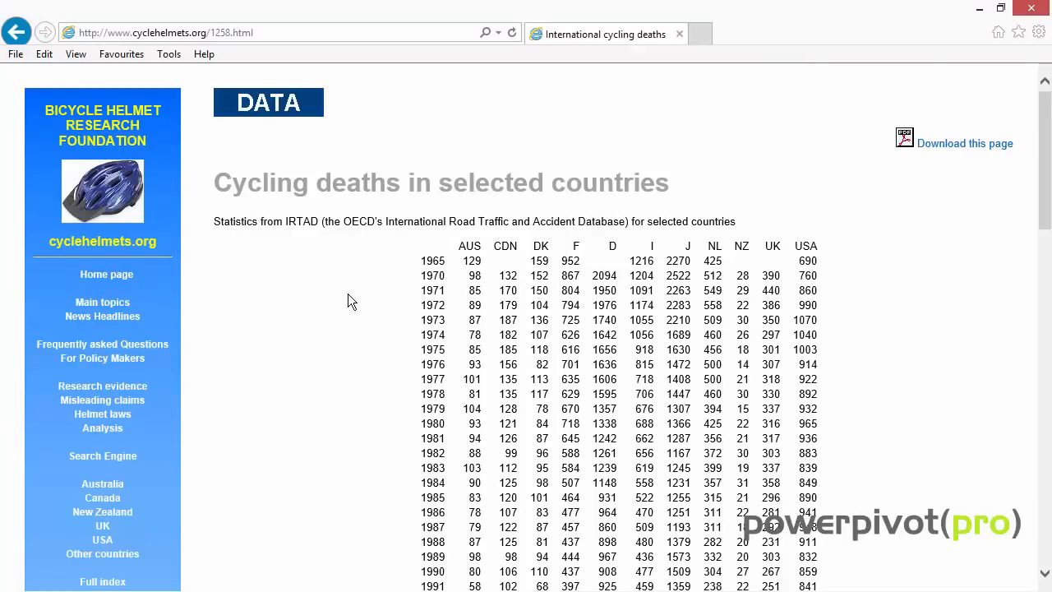
key(alt+Tab)
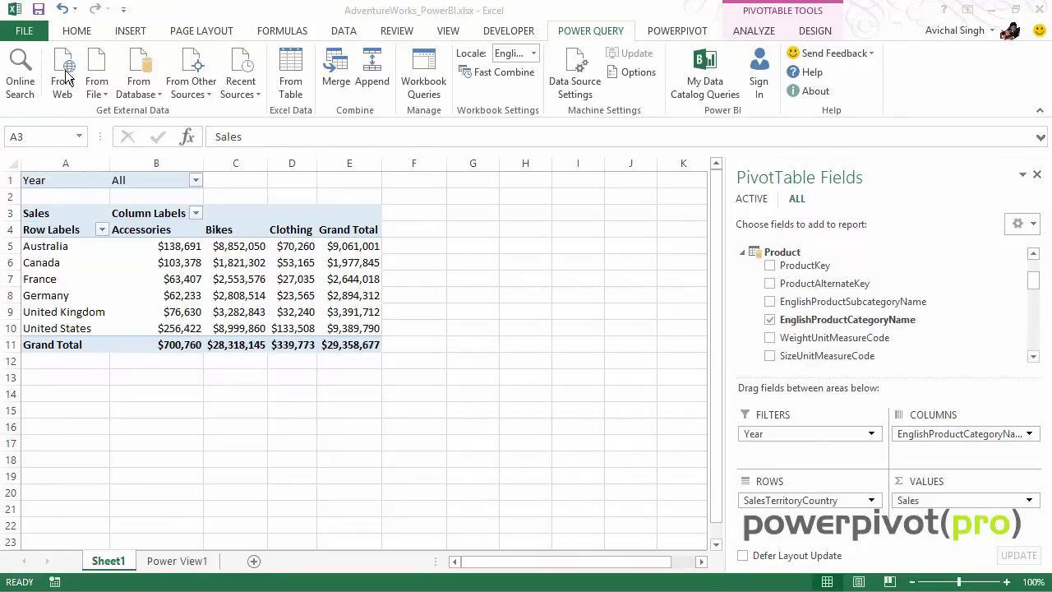
click(64, 77)
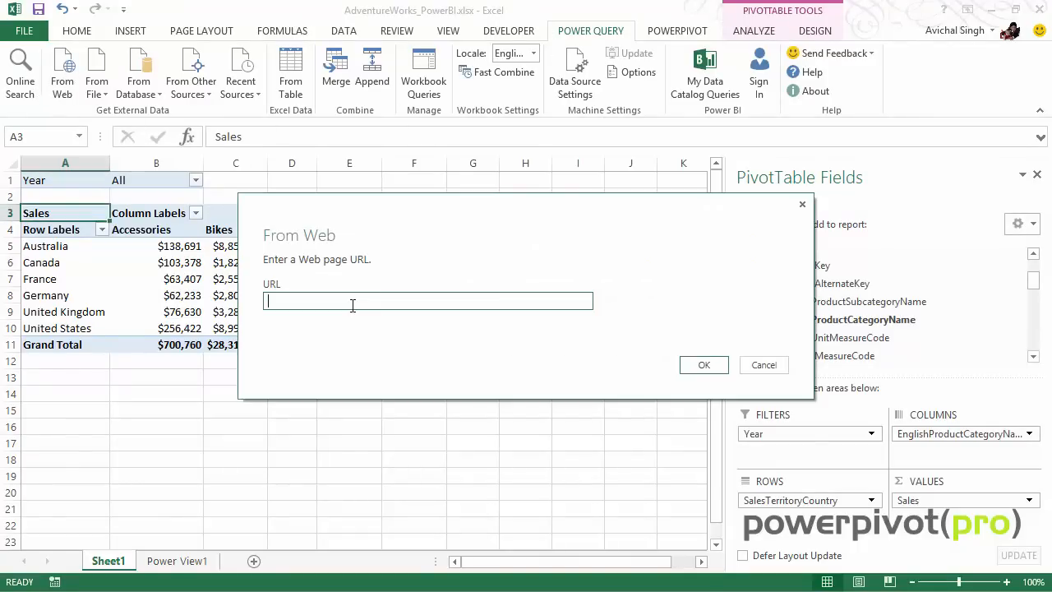
text(http://www.cyclehelmets.org/1258.html)
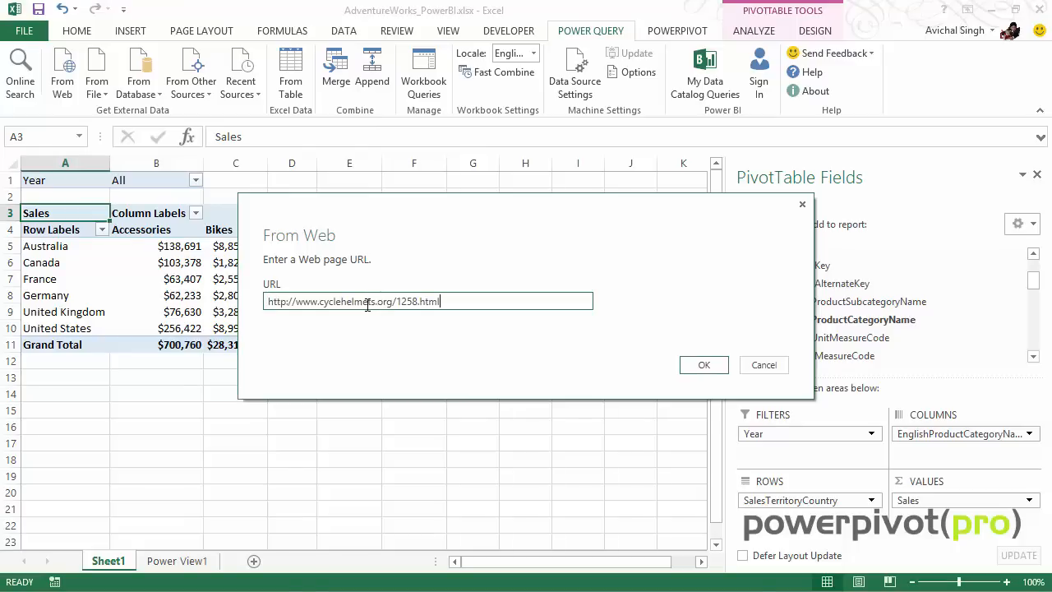
click(710, 372)
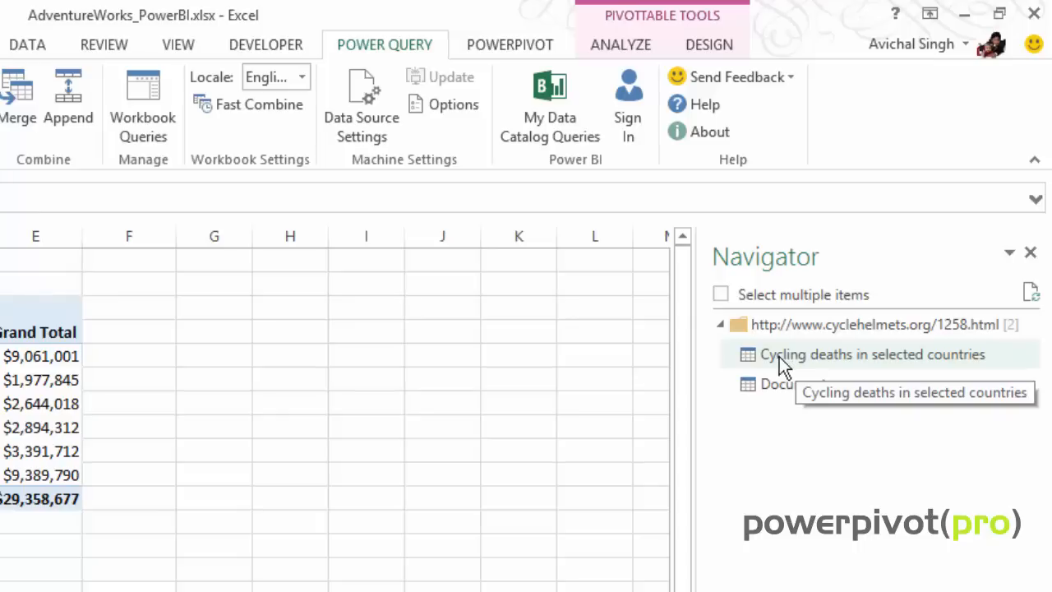
Step: Preview the table Cycling deaths in selected countries, open it in the Query Editor and use its first row as headers
mouse_move(783, 359)
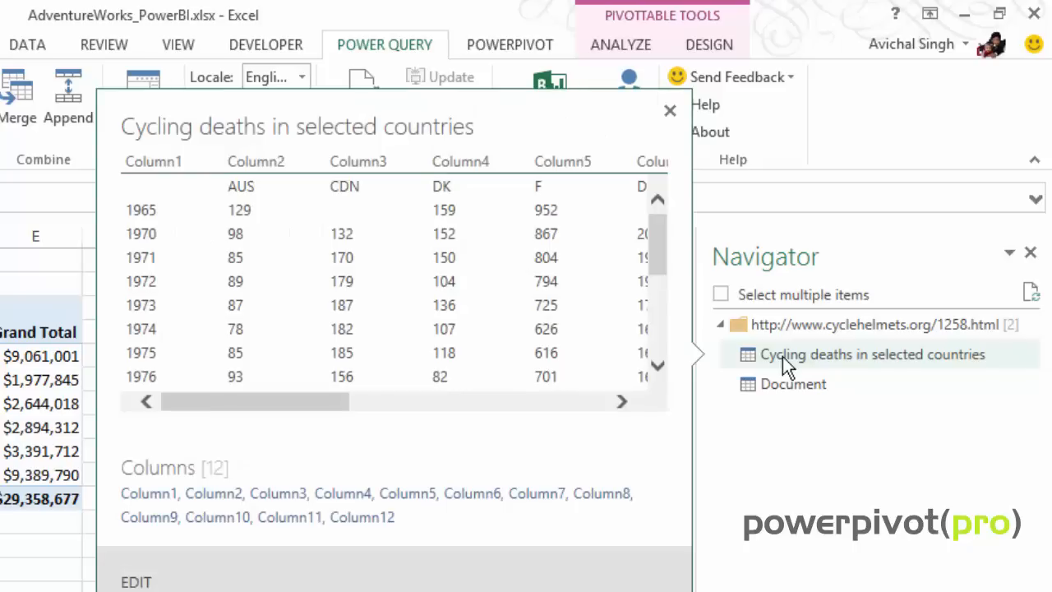
click(524, 401)
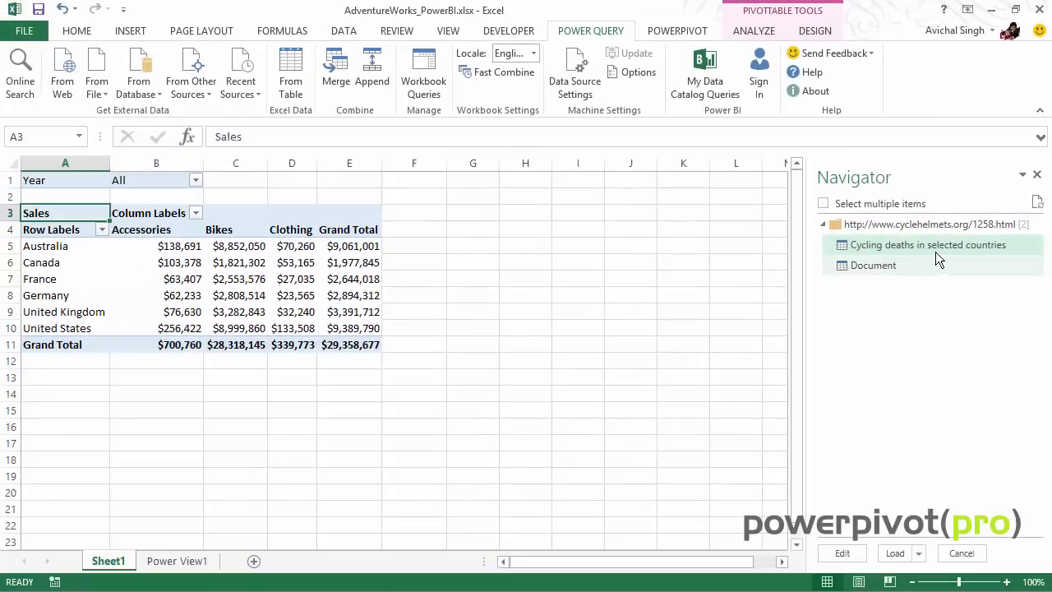
click(843, 554)
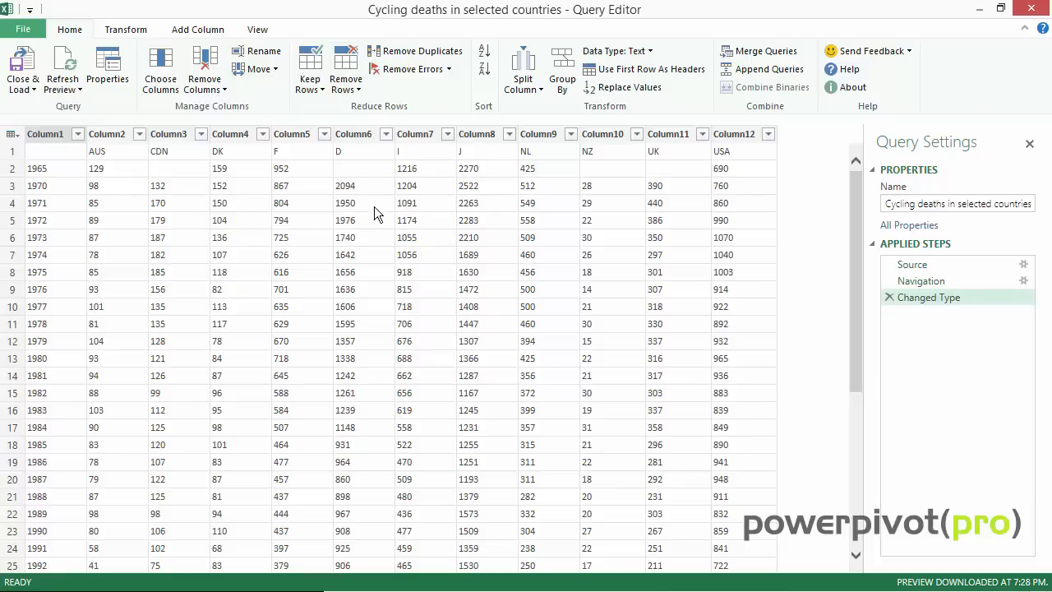
click(205, 154)
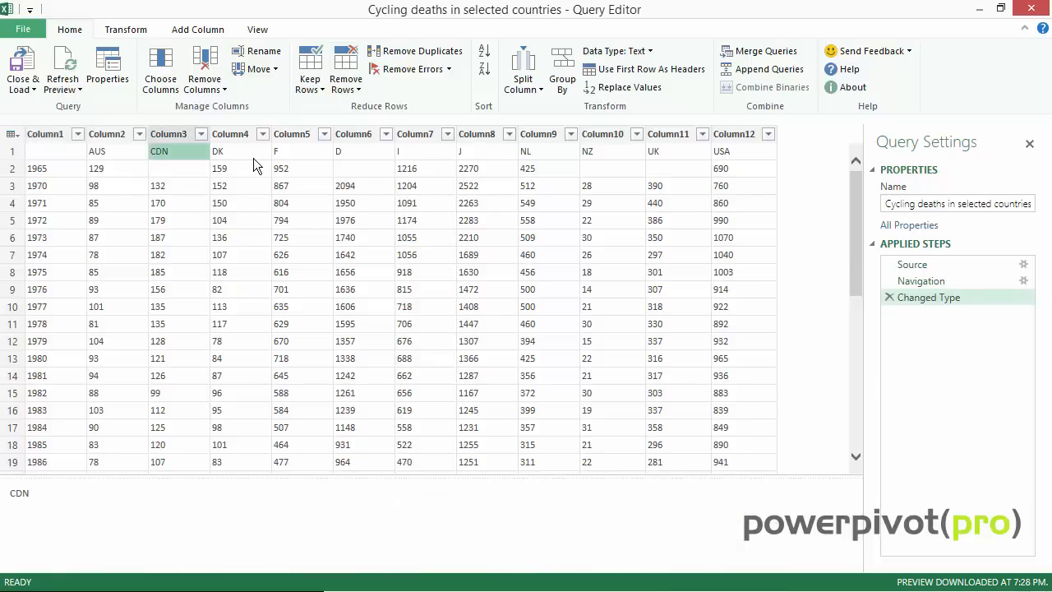
click(616, 71)
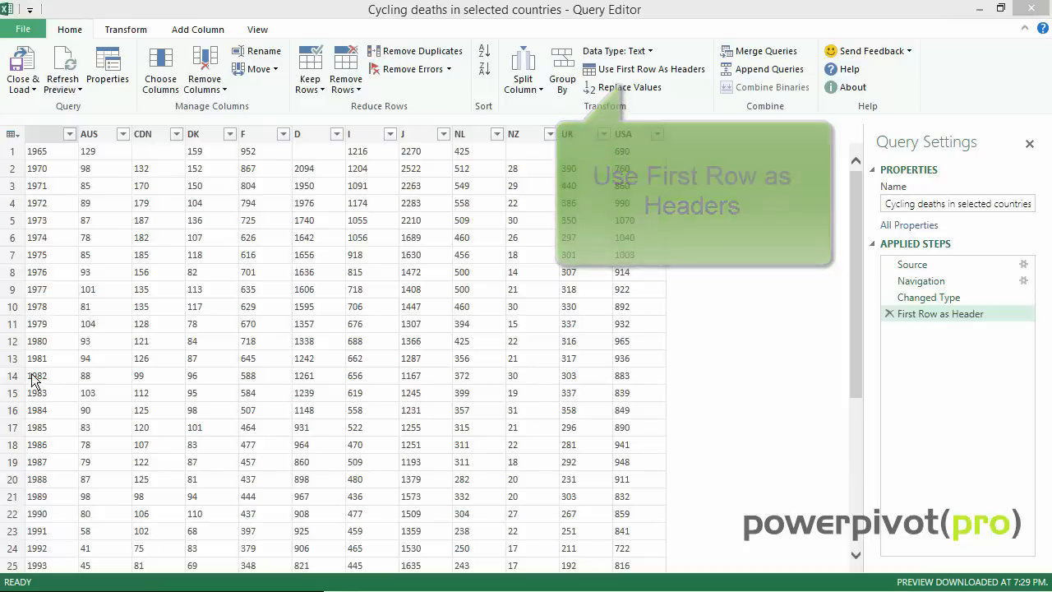
Step: Remove the DK, D, I, J, NL and NZ columns from the cycling deaths query
click(197, 133)
ctrl+click(309, 134)
ctrl+click(362, 134)
ctrl+click(415, 135)
ctrl+click(468, 134)
ctrl+click(525, 132)
right_click(526, 132)
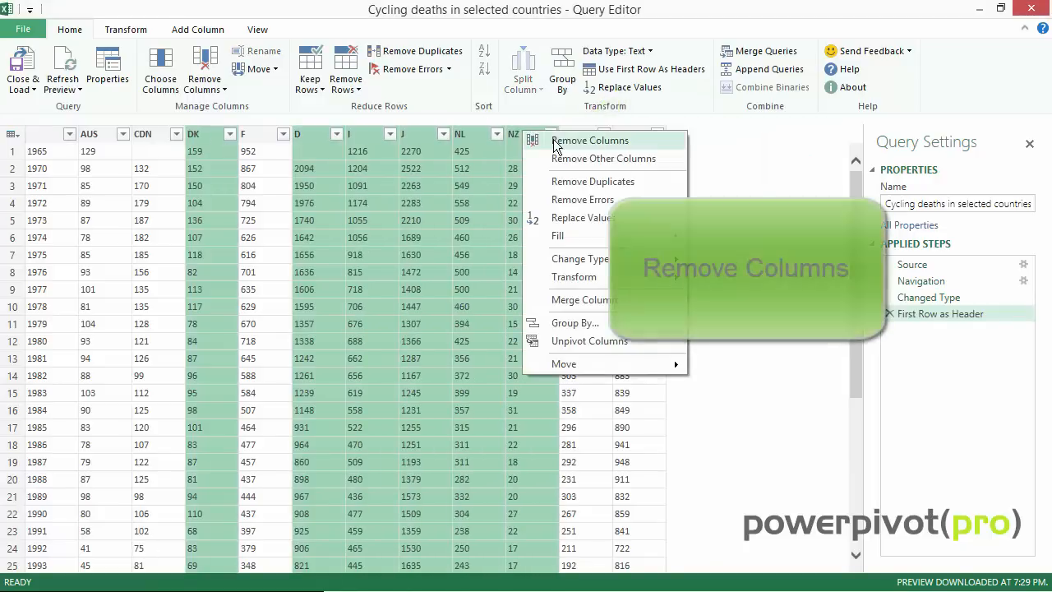
click(539, 140)
Step: Unpivot the country columns AUS, CDN, F, UK and USA
click(102, 137)
shift+click(303, 134)
click(126, 29)
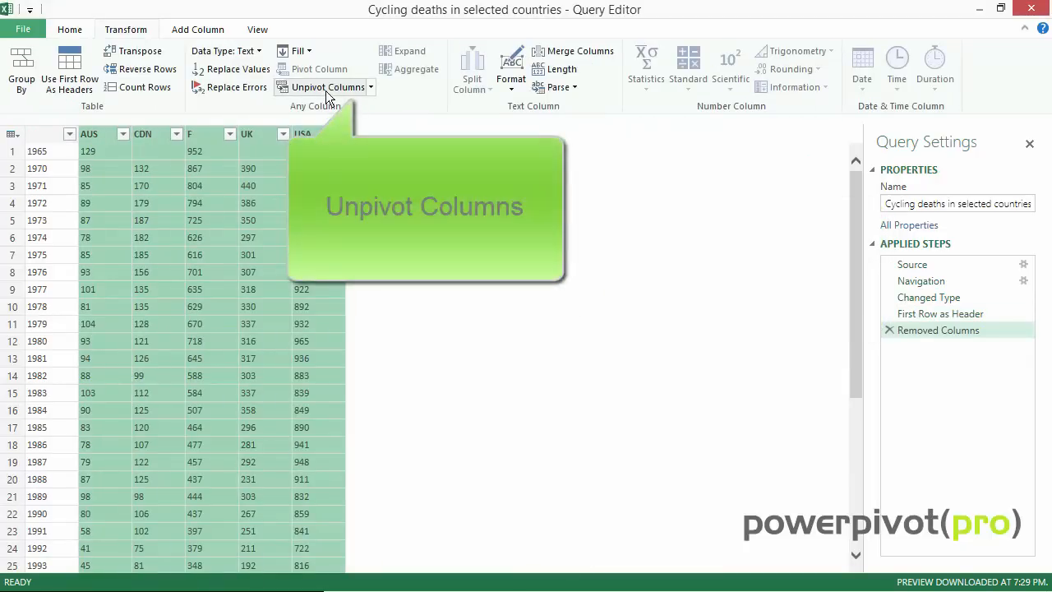
click(325, 87)
Step: Rename the unpivoted country-code column as Country and the Value column as CyclingFatalities
double_click(130, 136)
text(Country)
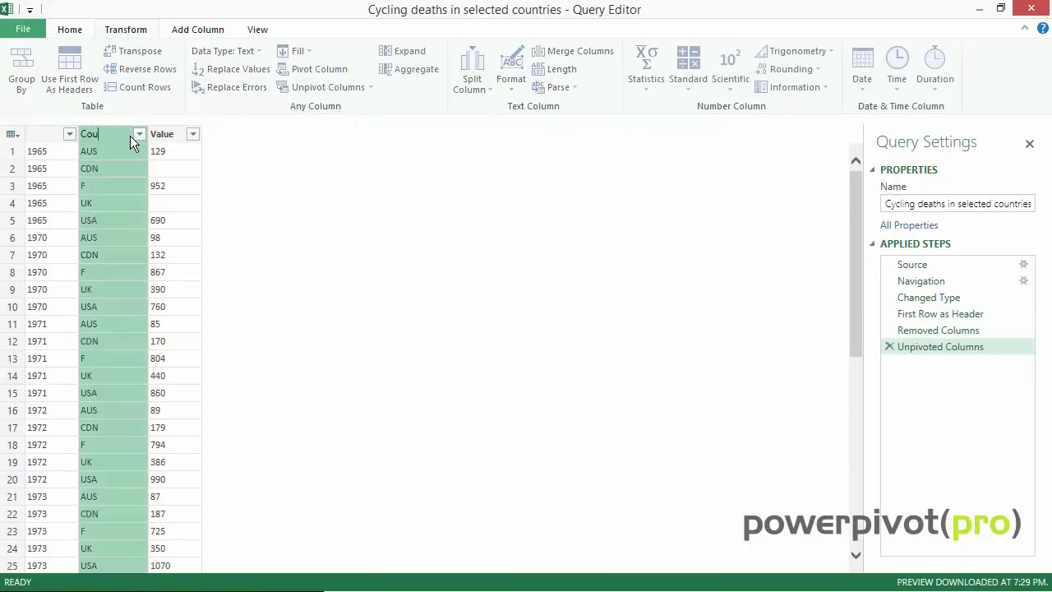
key(Return)
click(167, 135)
double_click(166, 135)
text(CyclingFatalities)
key(Return)
Step: Change the CyclingFatalities column's data type to Whole Number and remove the rows with errors
click(223, 51)
click(255, 96)
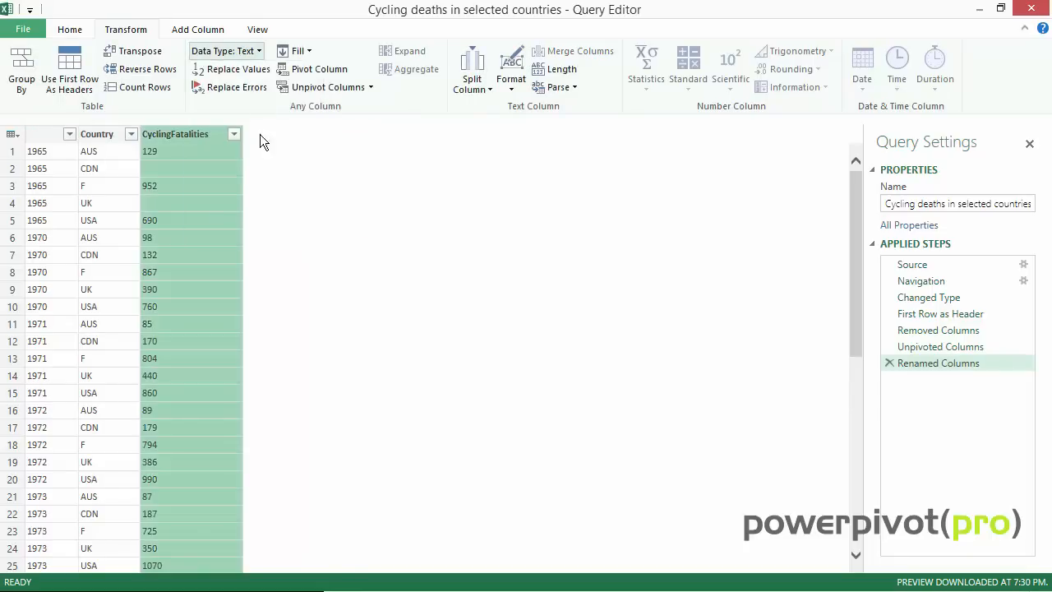
click(221, 171)
click(82, 30)
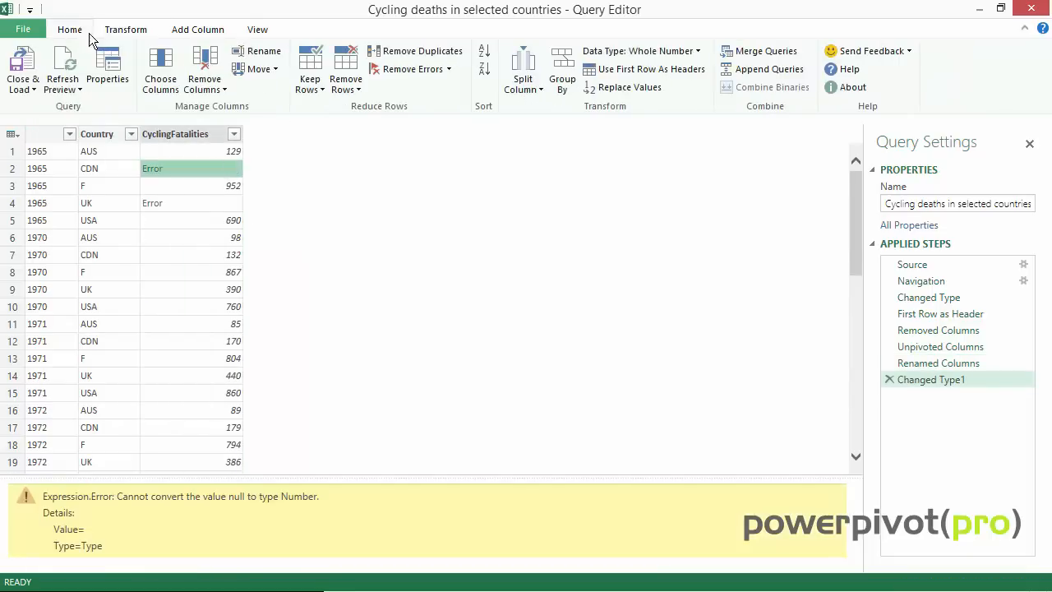
click(411, 69)
Step: Name the unnamed first column Year
click(49, 134)
text(Year)
key(Return)
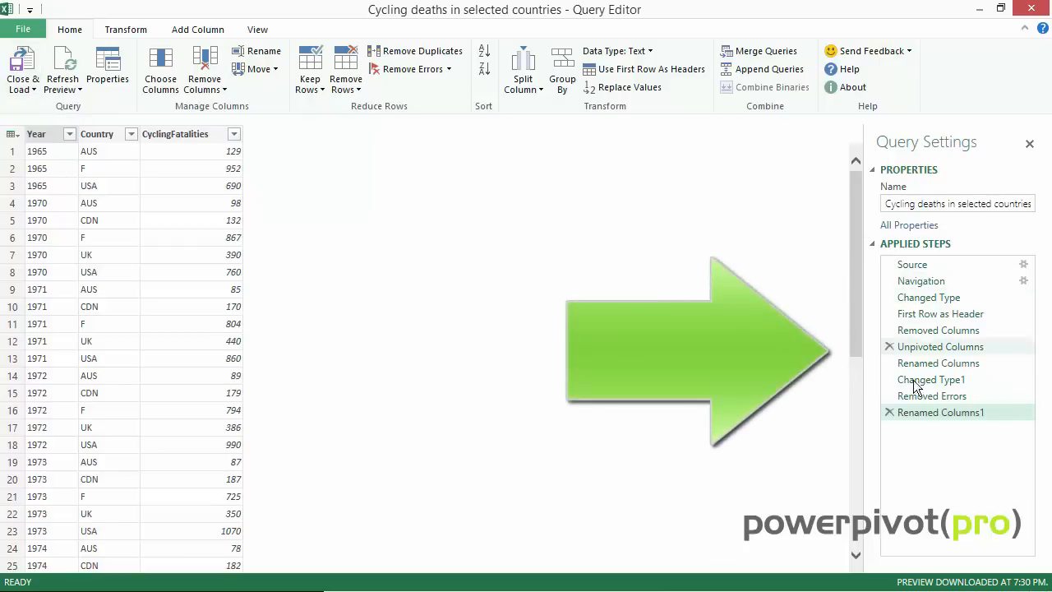
Step: Review the query's applied steps, including the Navigation step and the Source step's web settings, and return to the last step
click(947, 300)
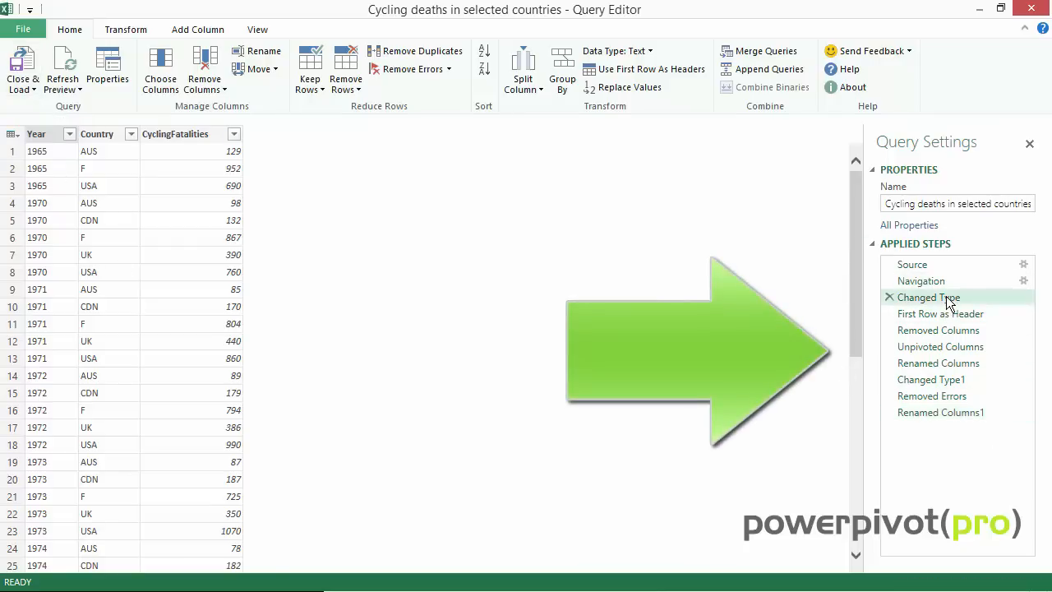
click(1013, 281)
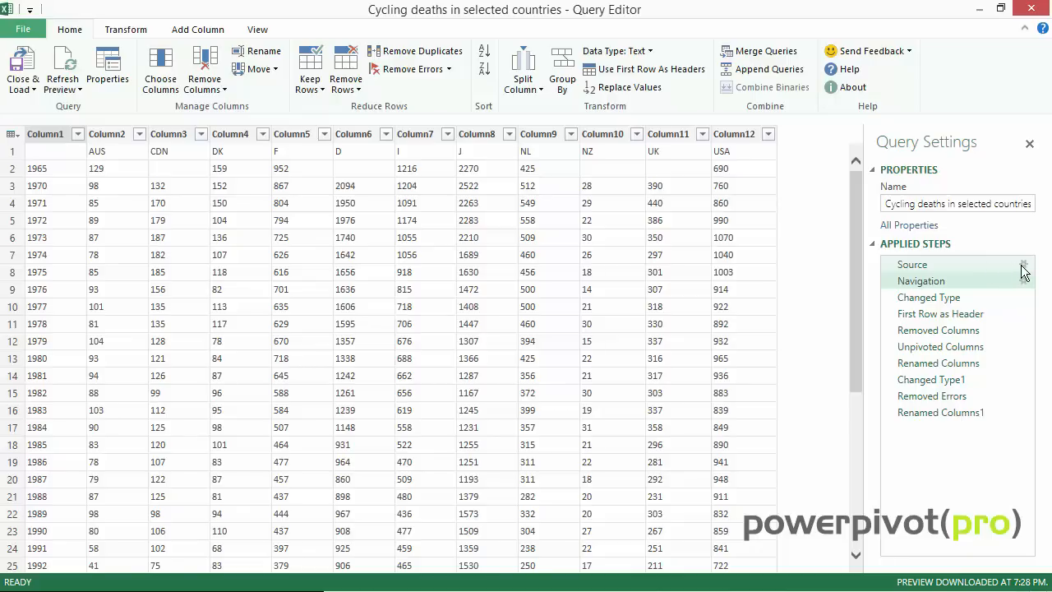
click(985, 265)
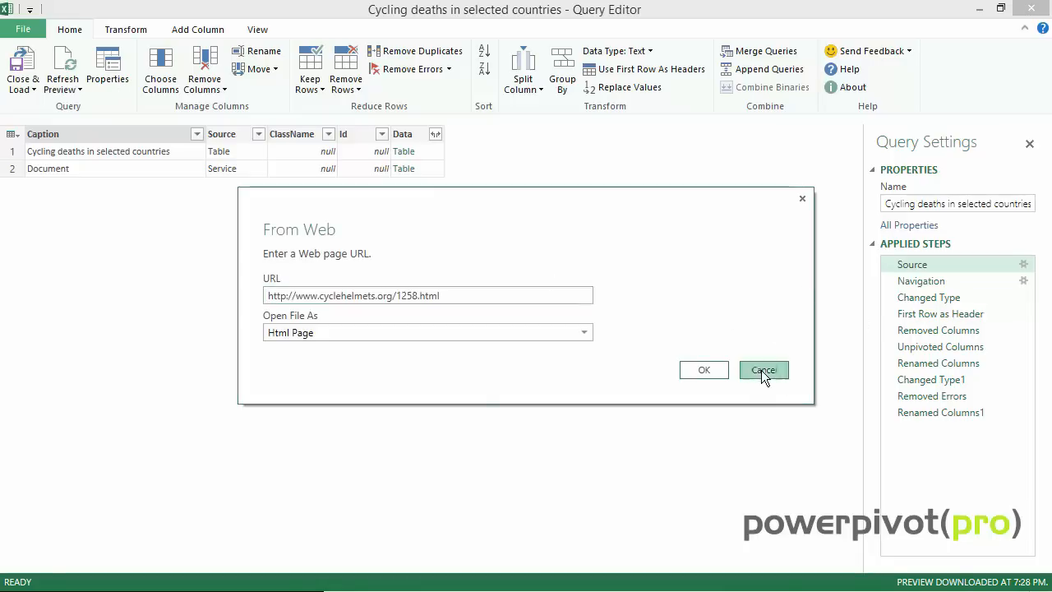
click(761, 370)
click(939, 414)
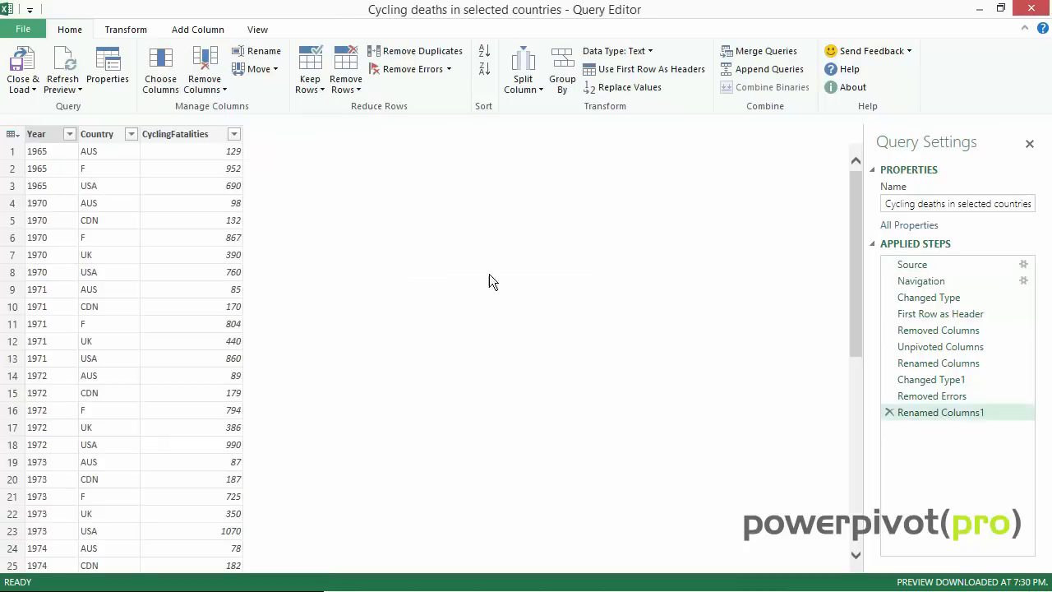
Step: Load the query as a connection only and add its data to the Data Model
click(24, 85)
click(49, 125)
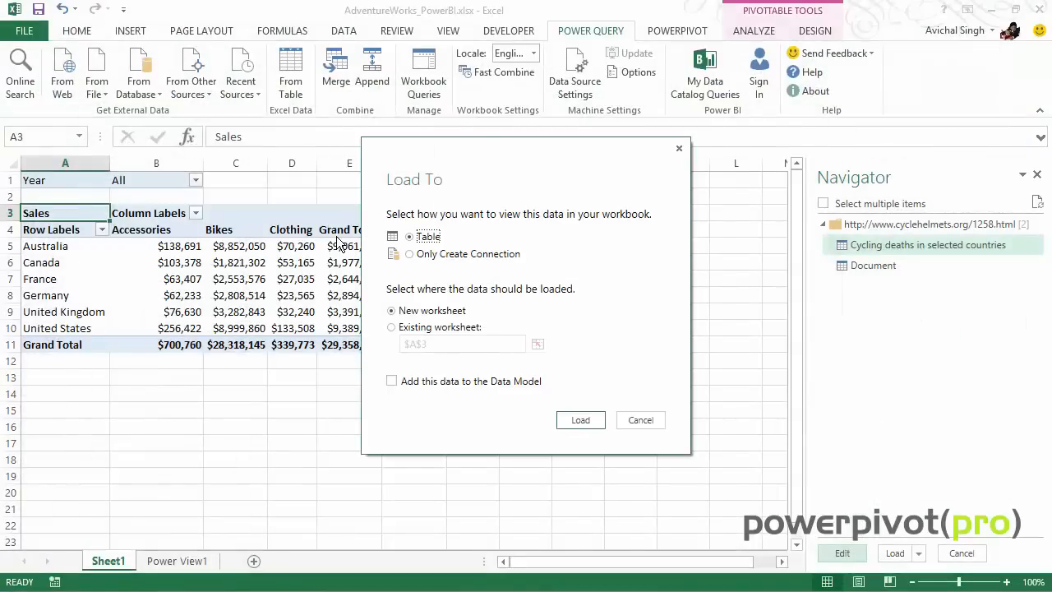
click(410, 255)
click(393, 381)
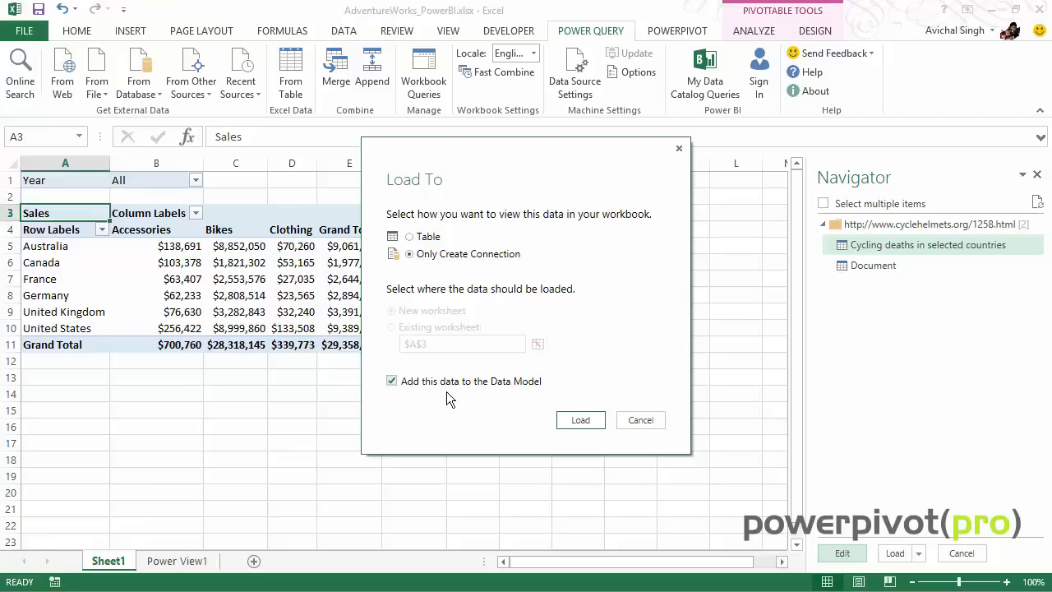
click(588, 420)
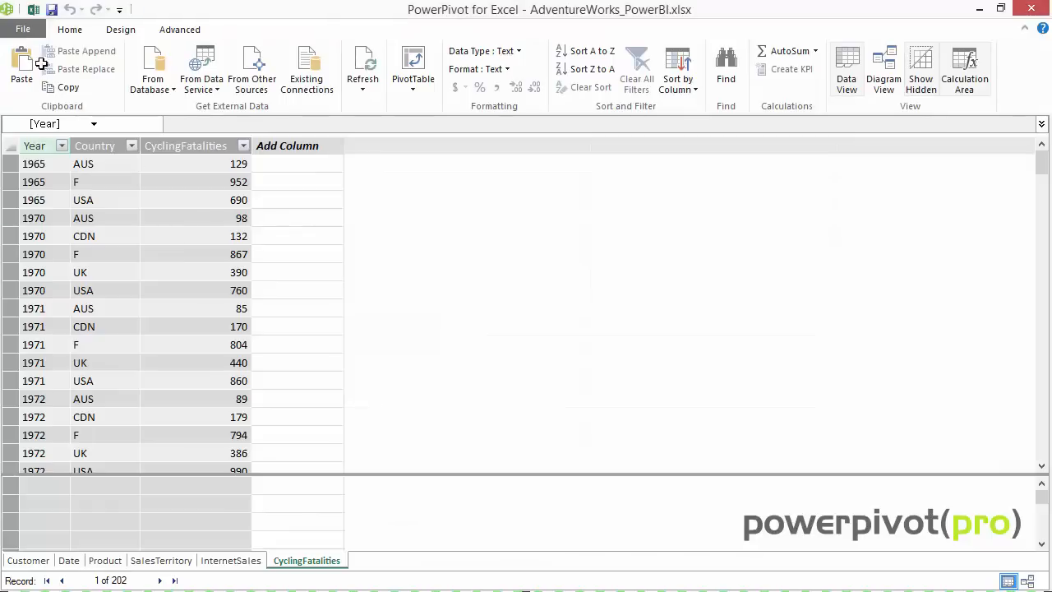
Step: Examine the CyclingFatalities table in Power Pivot and the workbook's data refresh options in Excel
click(196, 236)
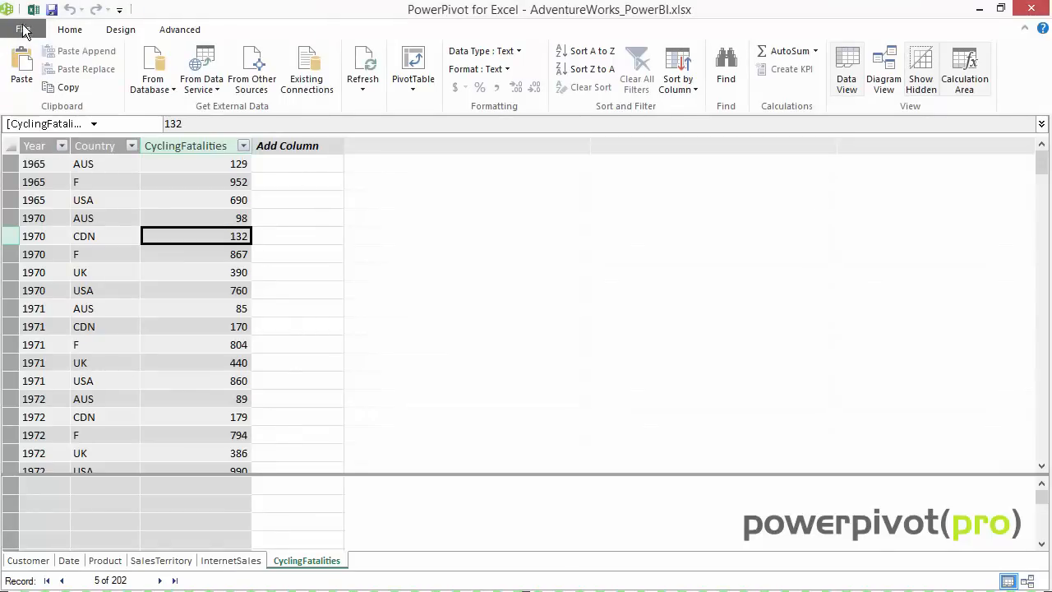
click(33, 11)
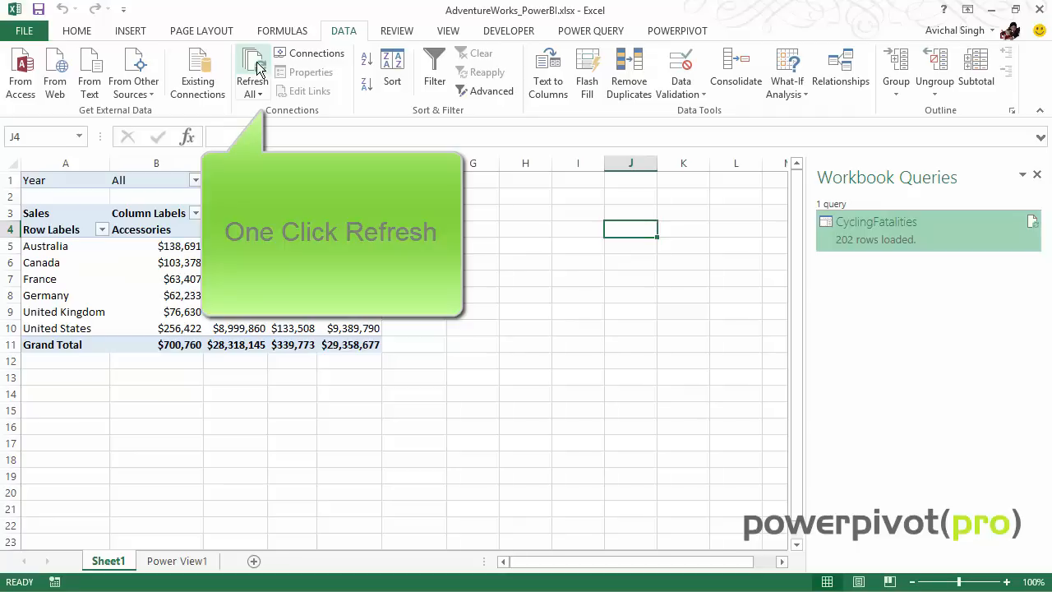
click(610, 31)
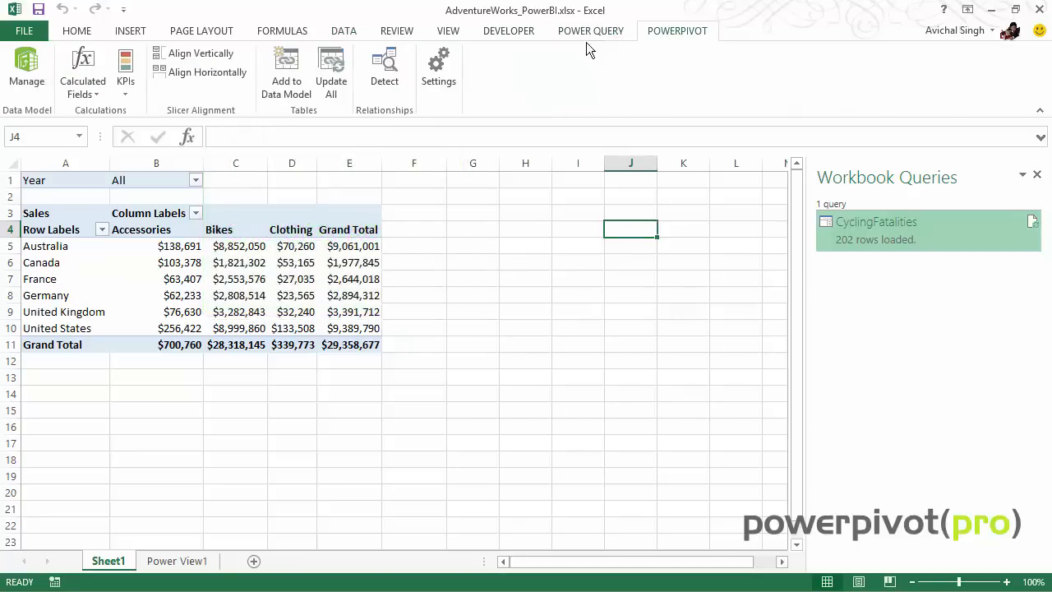
click(23, 78)
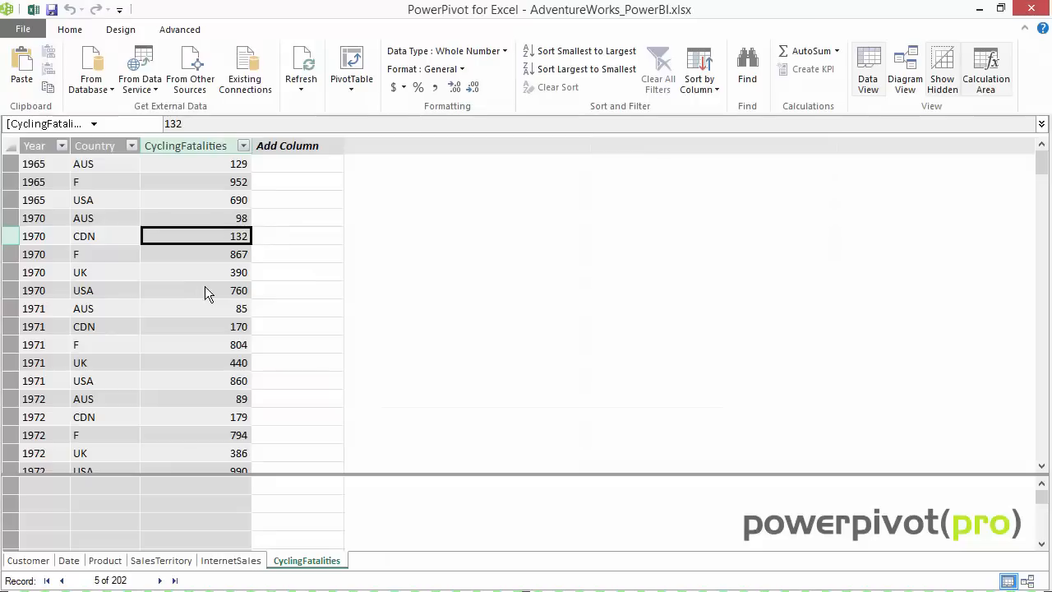
click(227, 222)
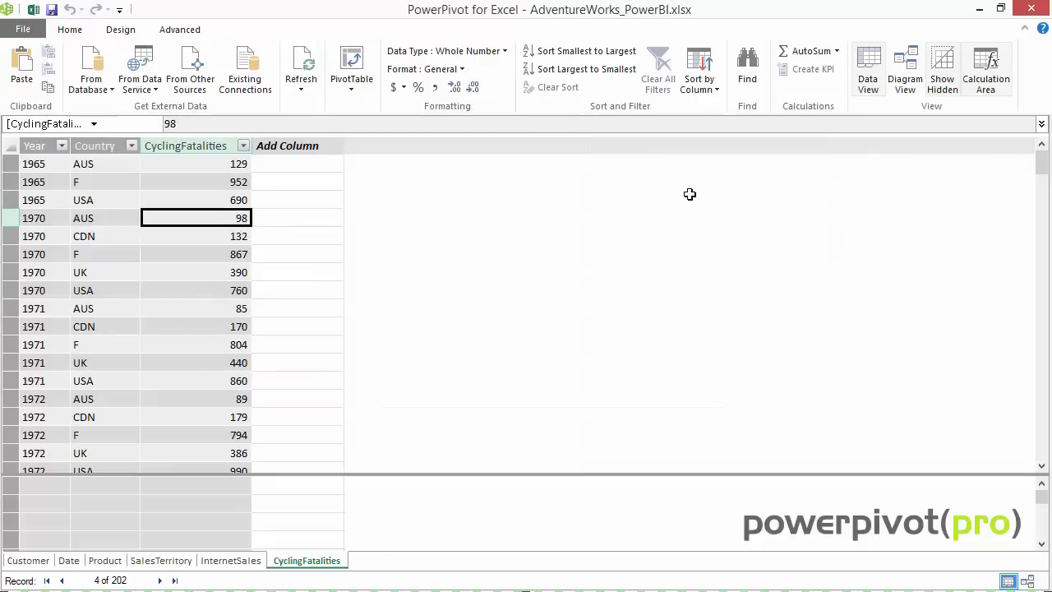
Step: Switch Power Pivot to the relationship diagram and make the CyclingFatalities table box taller to fit all its fields
click(910, 80)
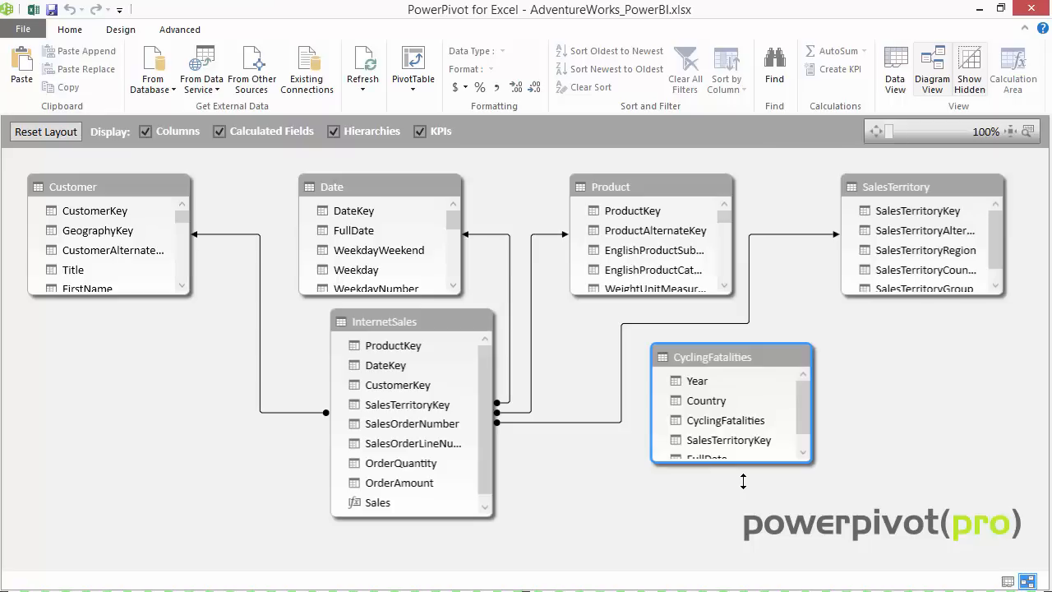
drag(743, 481, 743, 480)
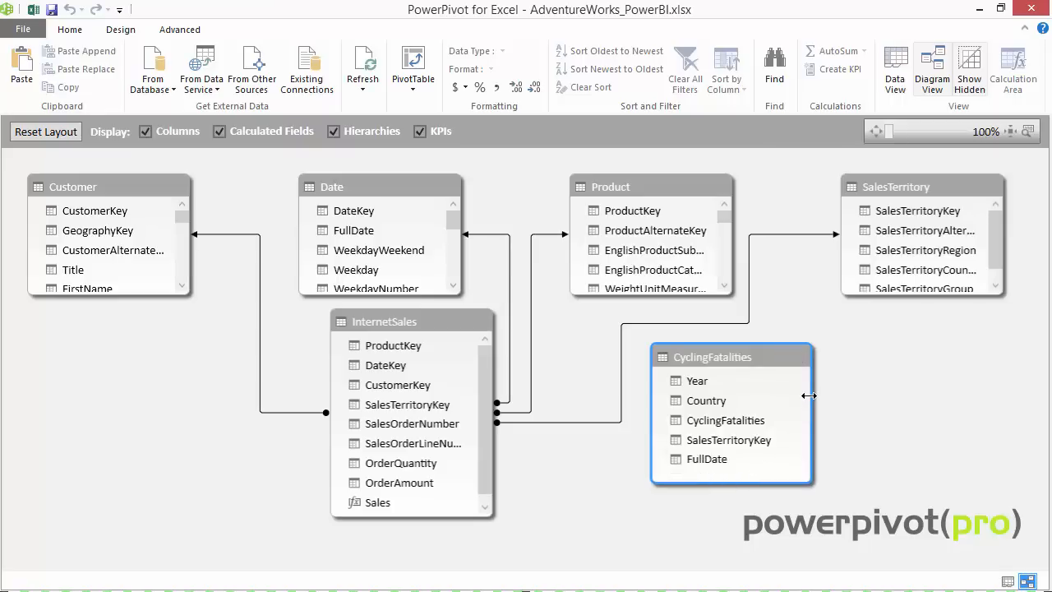
Step: Relate CyclingFatalities to SalesTerritory through SalesTerritoryKey and to Date through FullDate
click(740, 438)
drag(801, 372, 882, 226)
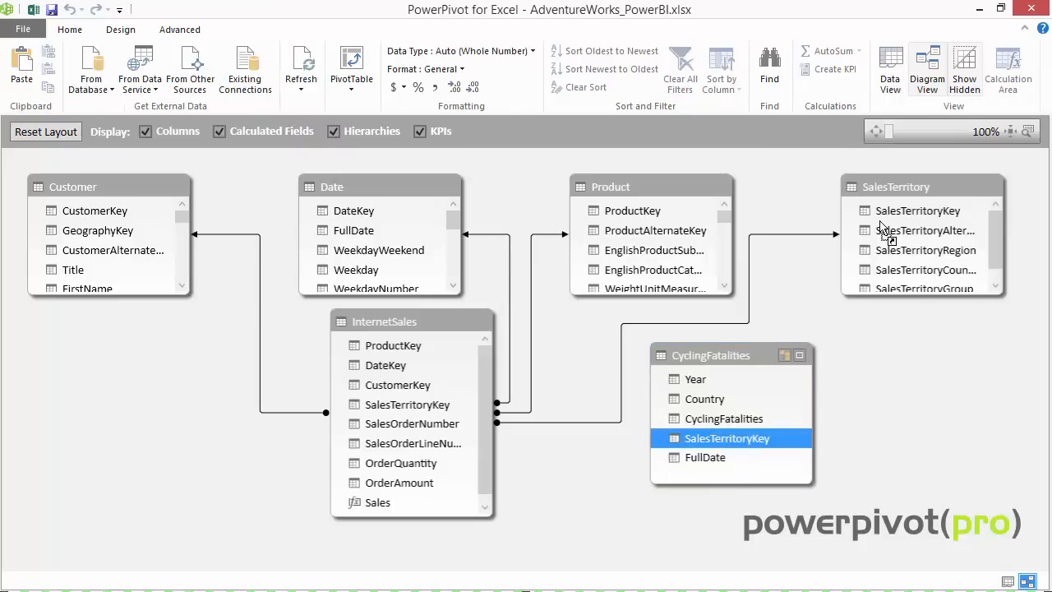
drag(705, 457, 379, 233)
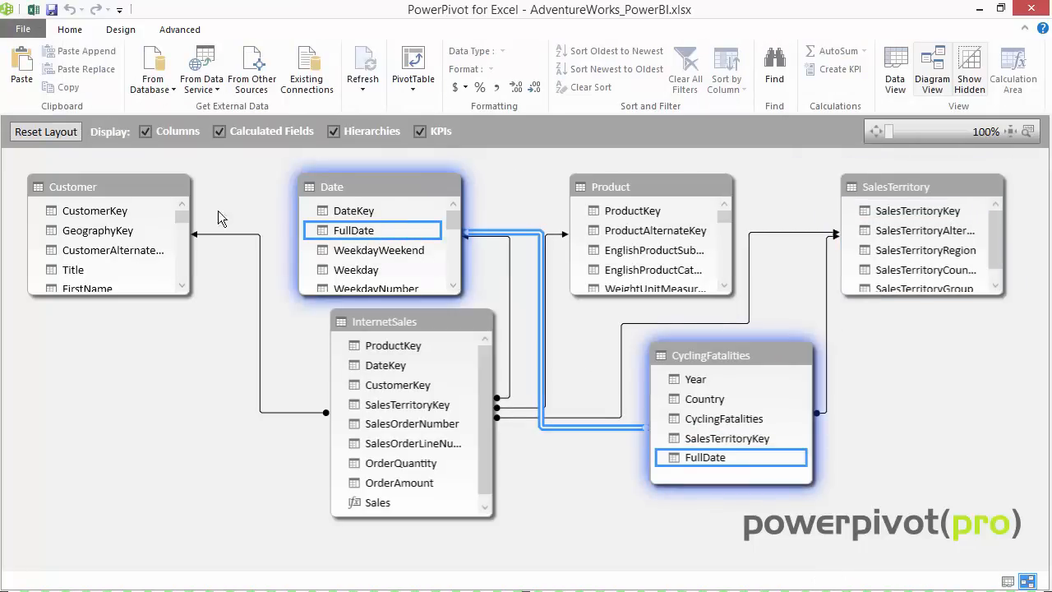
Step: Switch to Excel and add the Cycling Fatalities measure to the PivotTable beside Sales
click(34, 10)
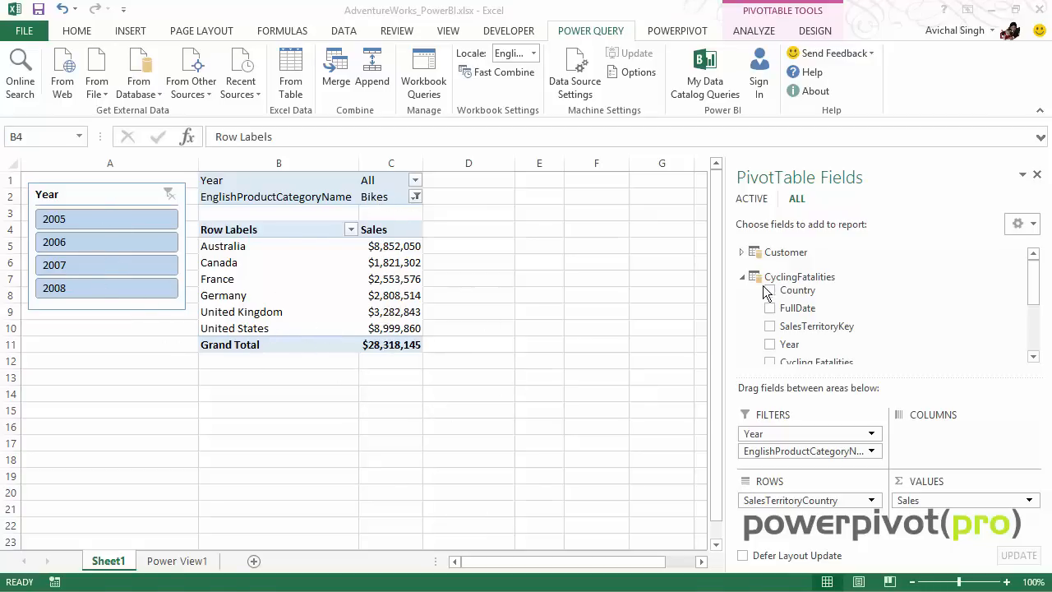
click(1038, 297)
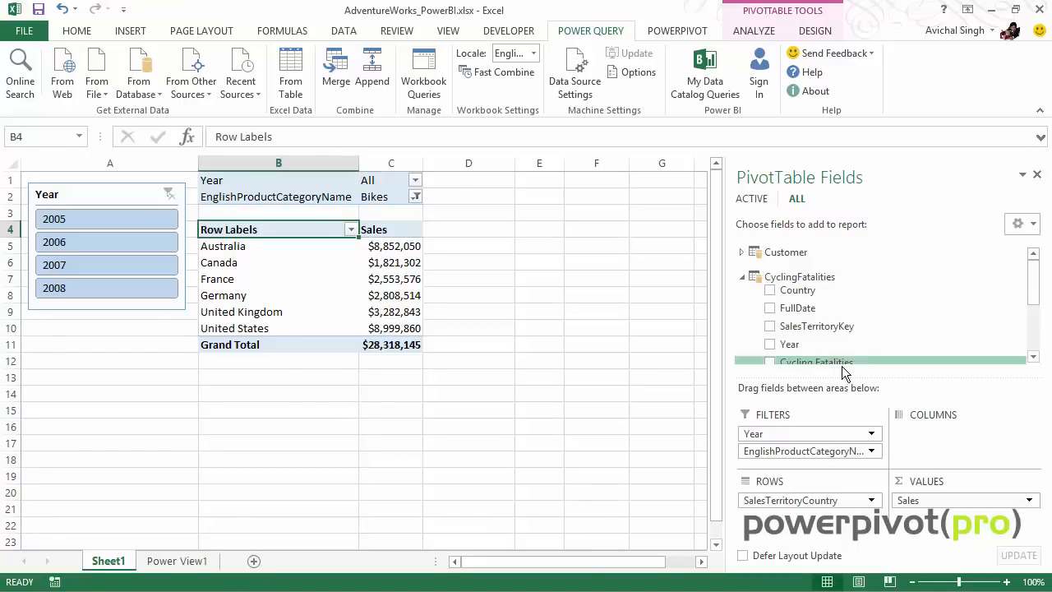
click(774, 363)
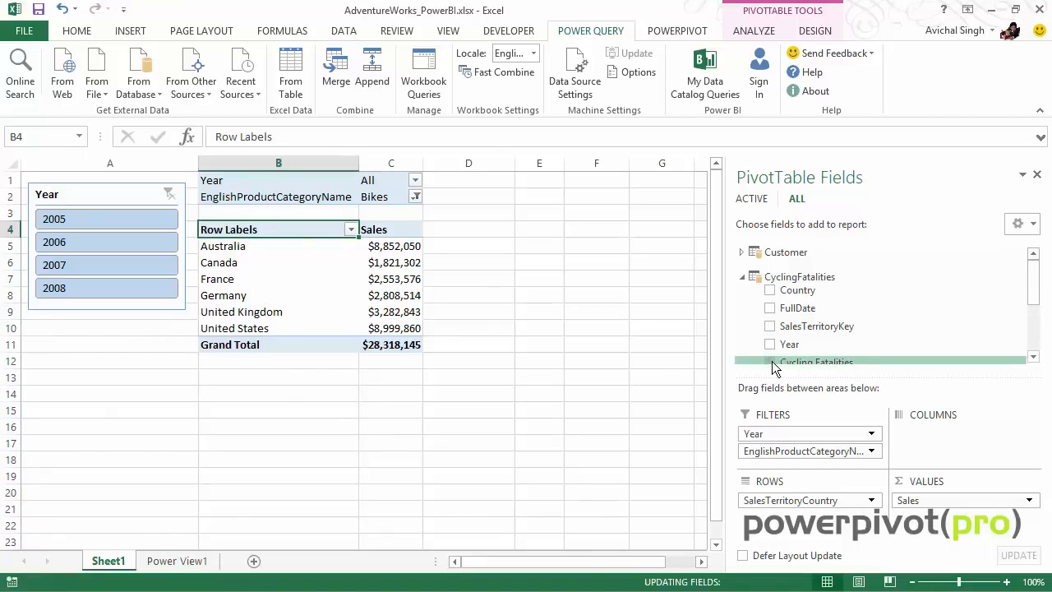
Step: Apply green gradient data bars to all cells showing Sales values for SalesTerritoryCountry
click(405, 246)
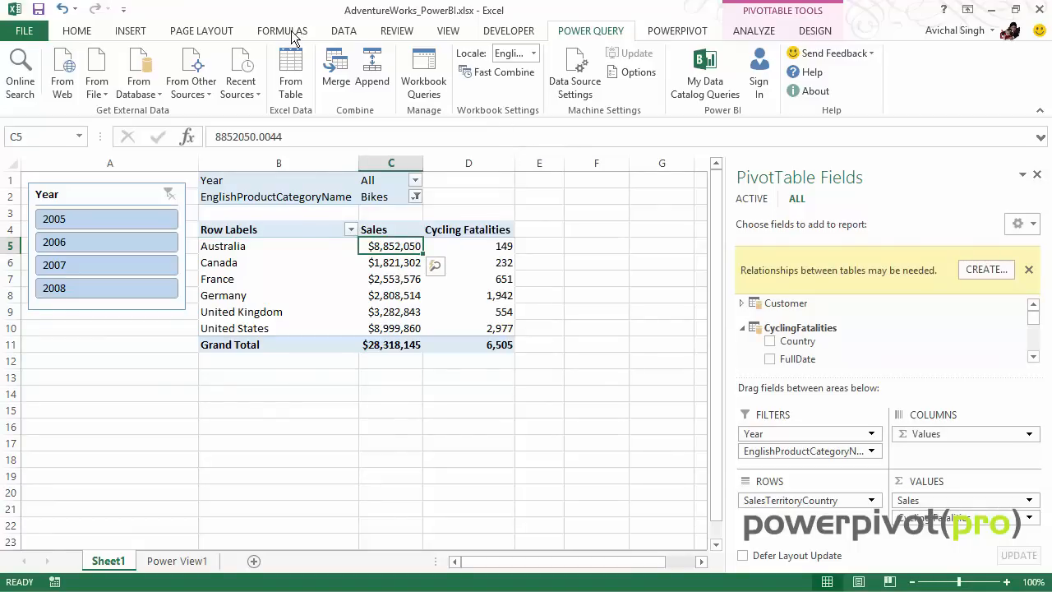
click(77, 32)
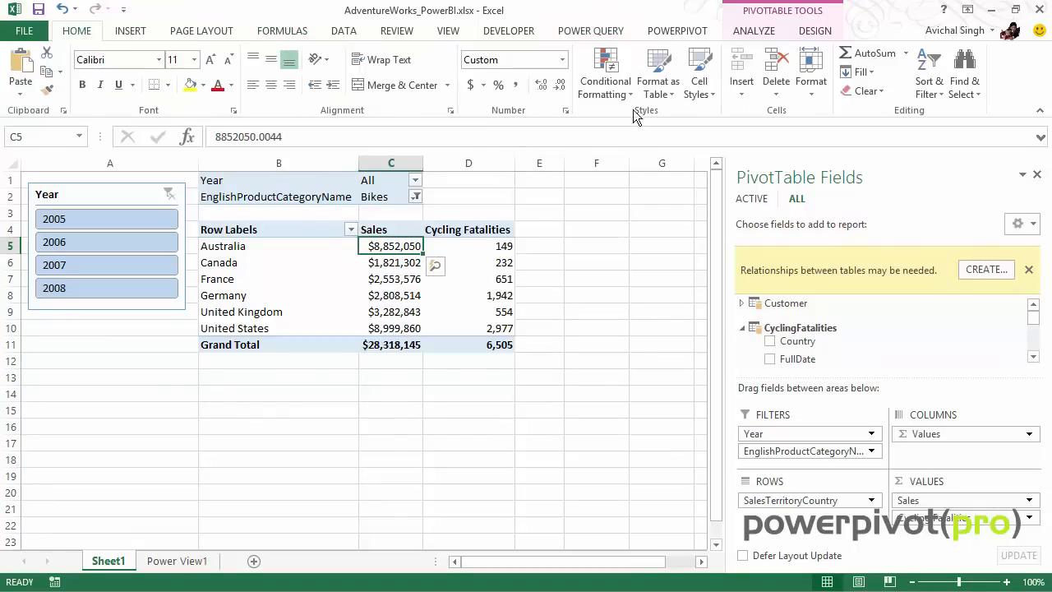
click(623, 90)
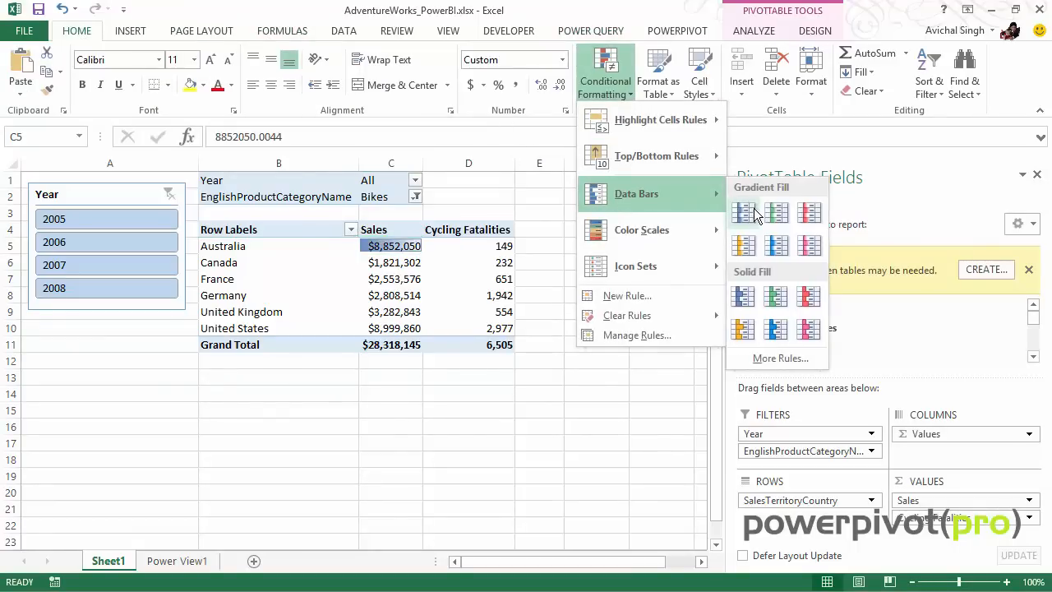
click(774, 210)
click(432, 246)
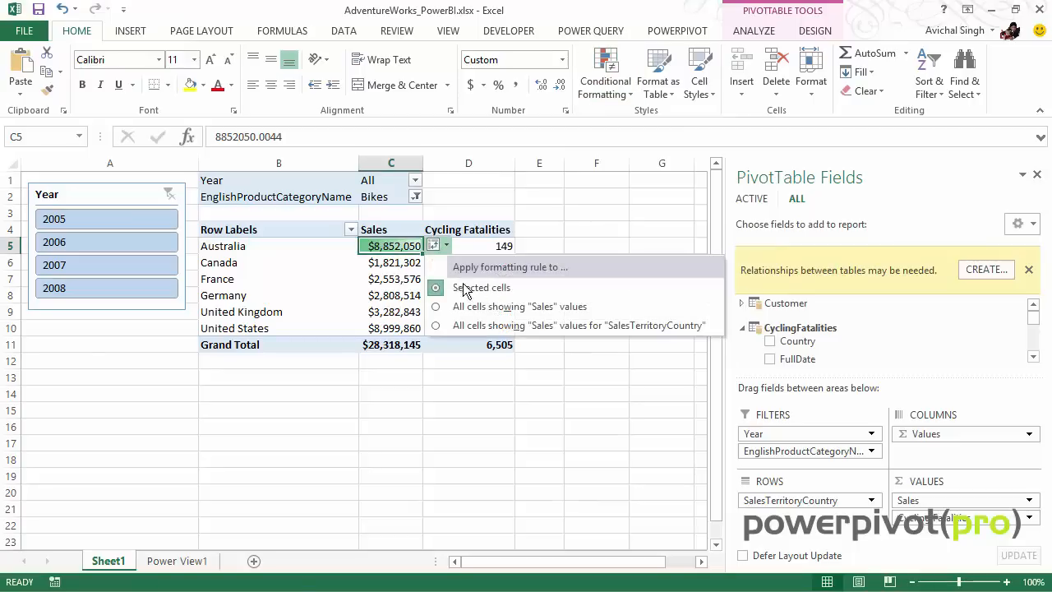
click(485, 323)
Step: Apply blue gradient data bars to all cells showing Cycling Fatalities values for SalesTerritoryCountry
click(487, 246)
click(606, 76)
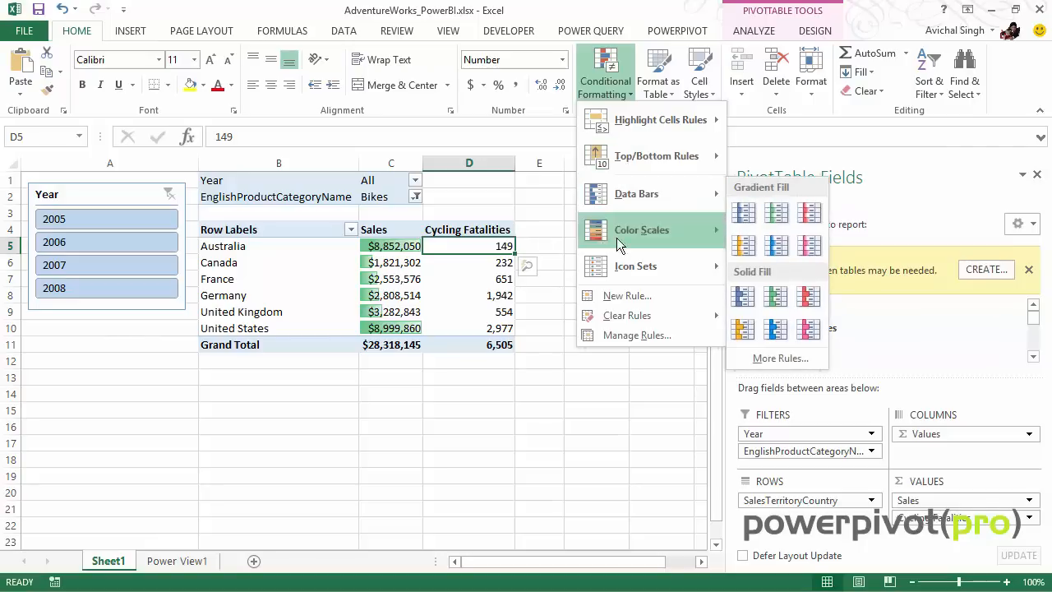
mouse_move(672, 197)
click(748, 245)
click(523, 246)
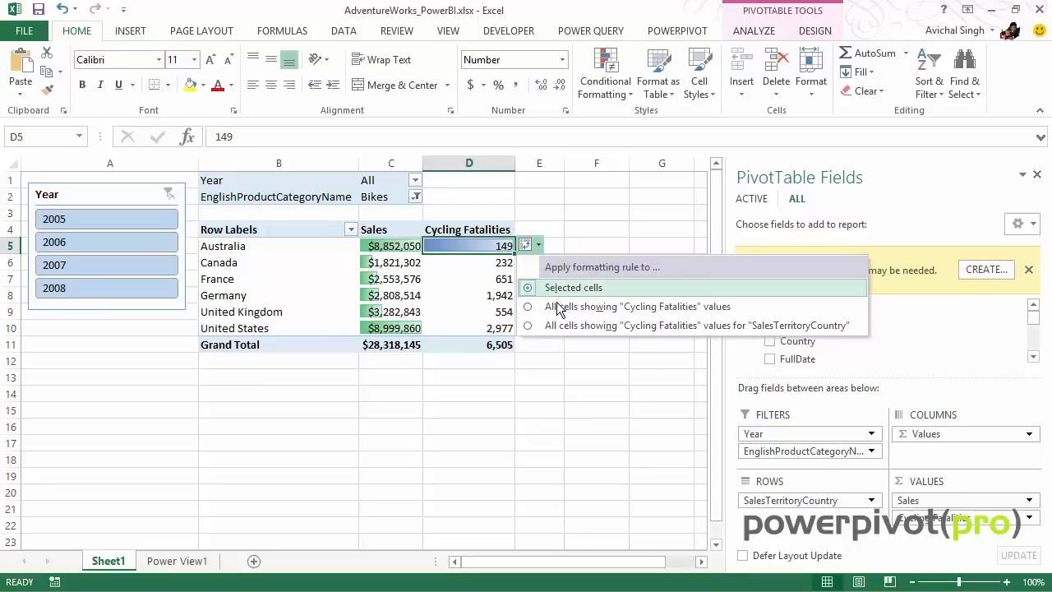
click(563, 325)
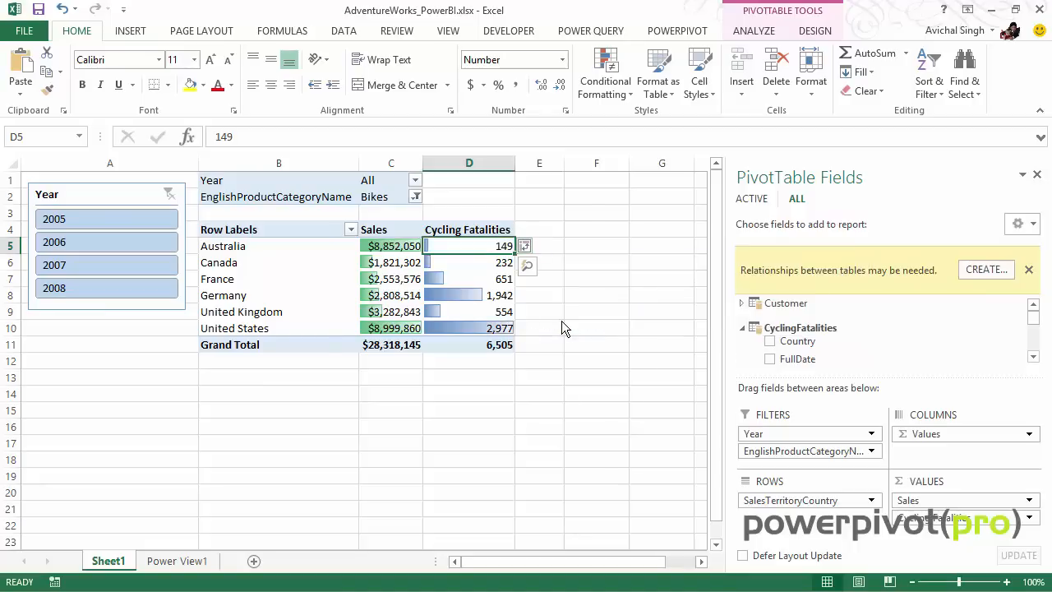
Step: Filter the PivotTable by each Year slicer value from 2005 to 2008 in turn, and return to 2007
click(140, 220)
click(136, 240)
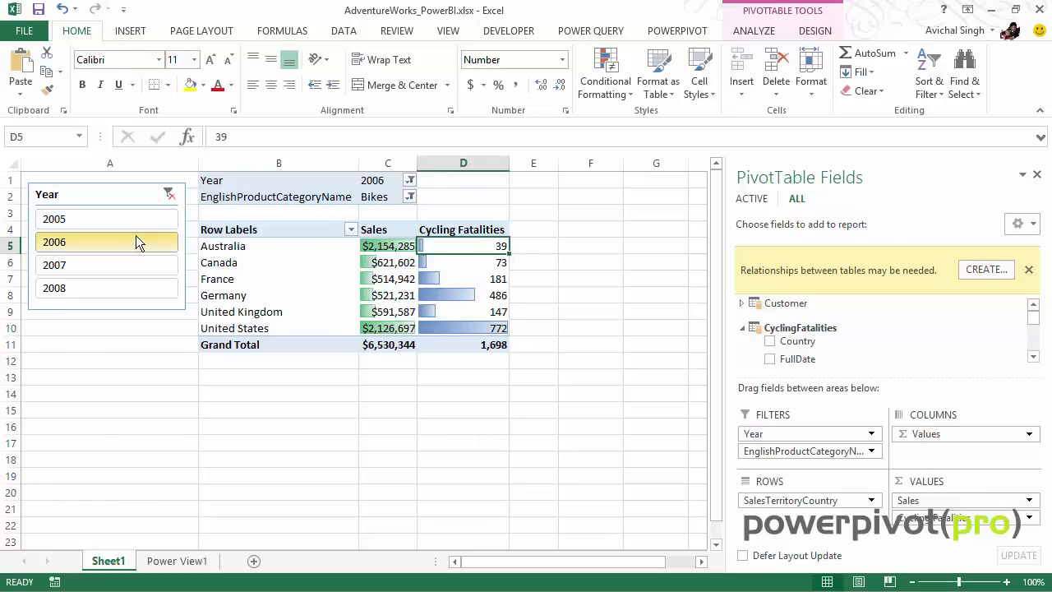
click(137, 267)
click(139, 291)
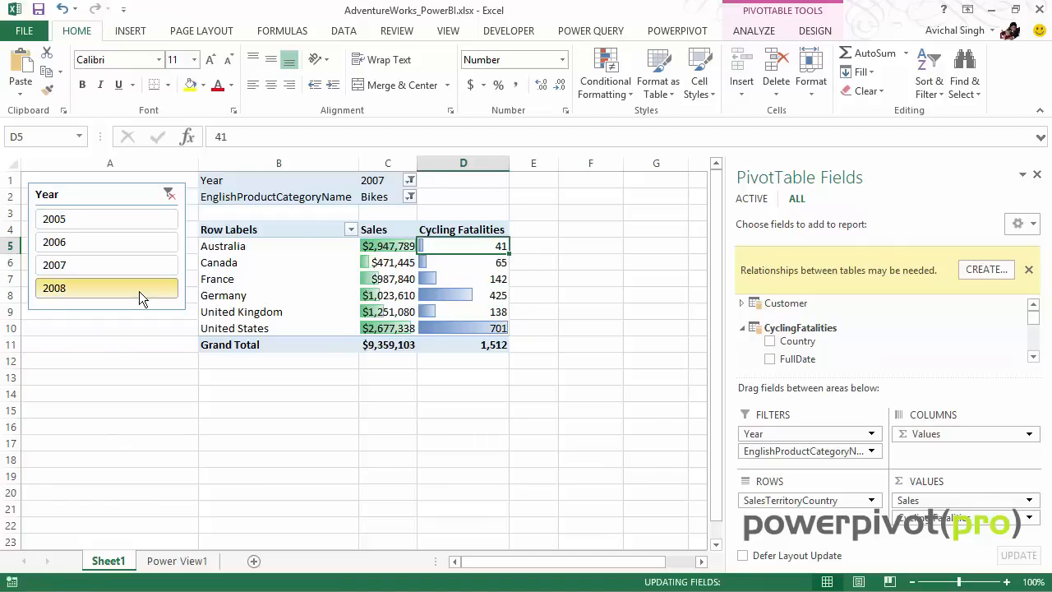
click(148, 261)
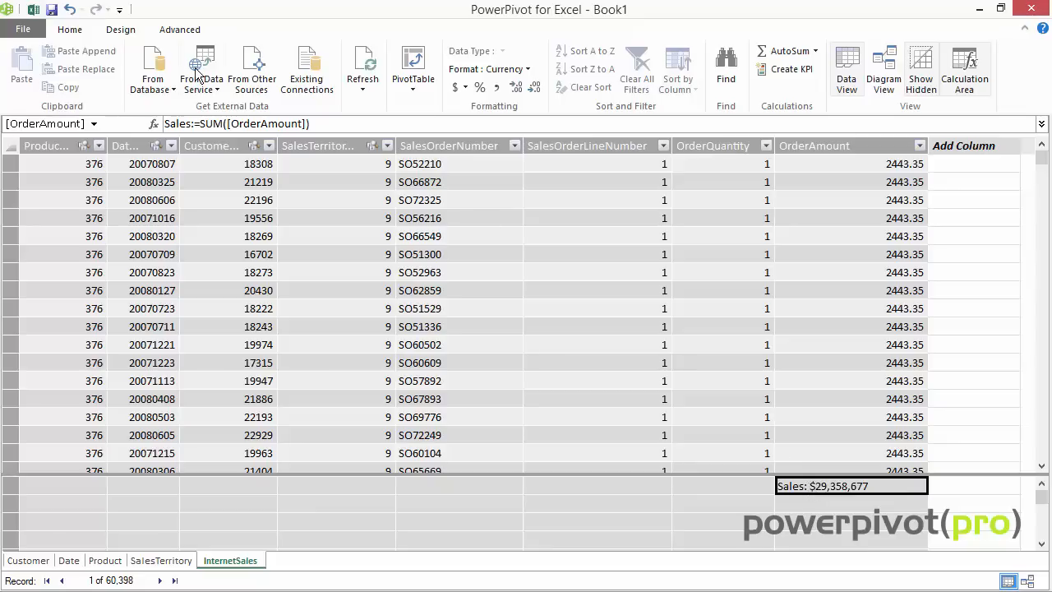
Step: Switch from Power Pivot to Excel's Book1 and, with an empty cell outside the PivotTable selected, insert a Power View report
click(33, 11)
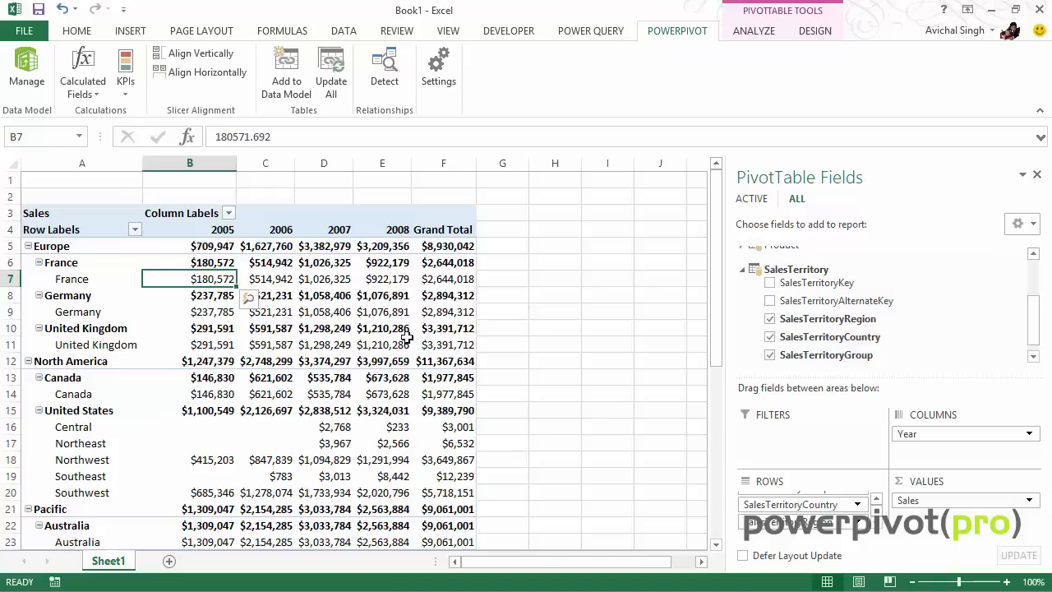
click(338, 277)
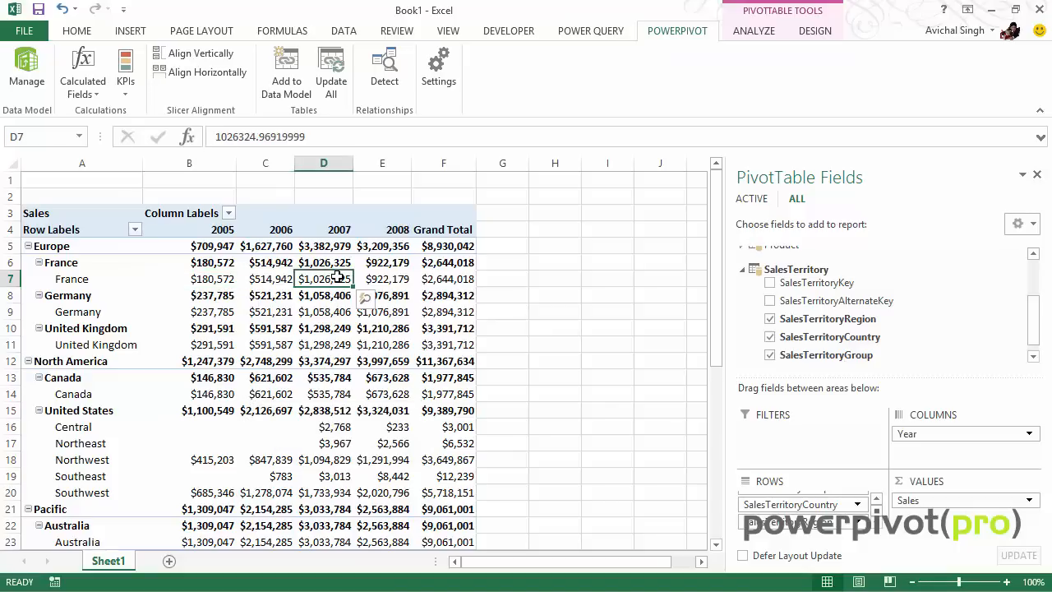
mouse_move(338, 277)
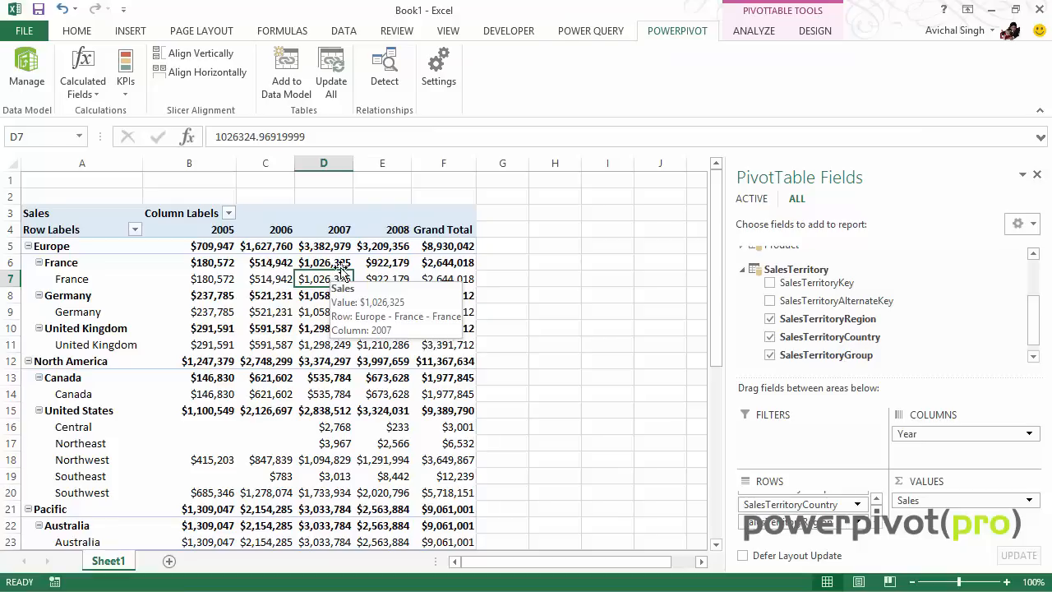
click(534, 263)
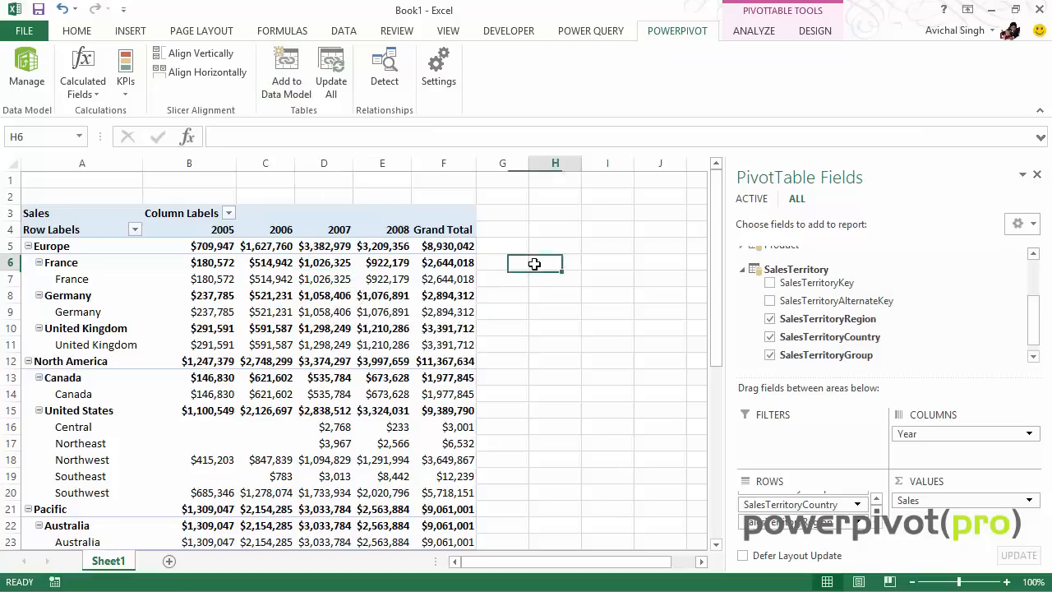
click(130, 31)
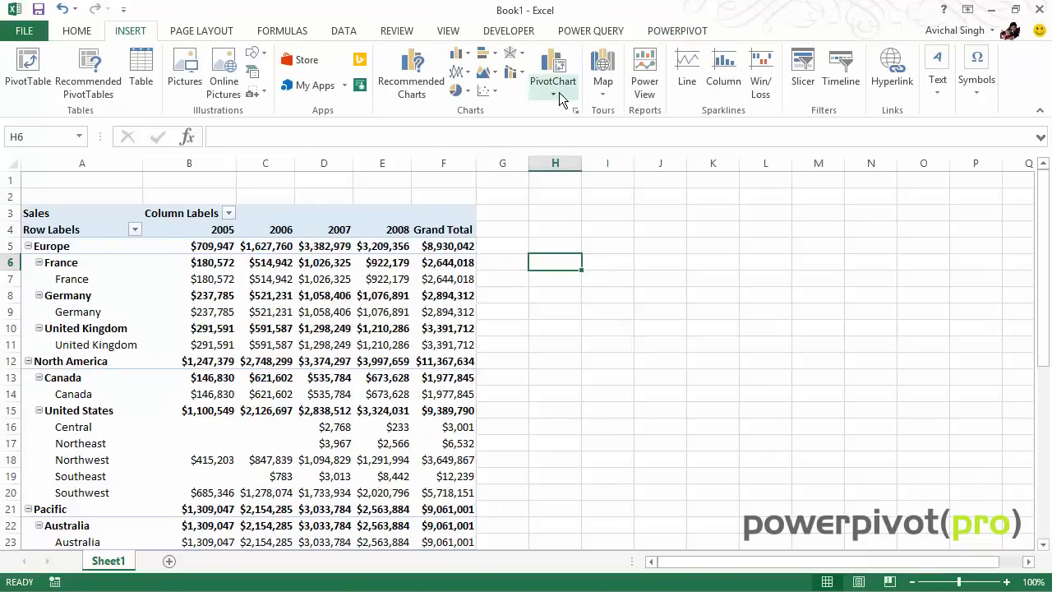
click(646, 77)
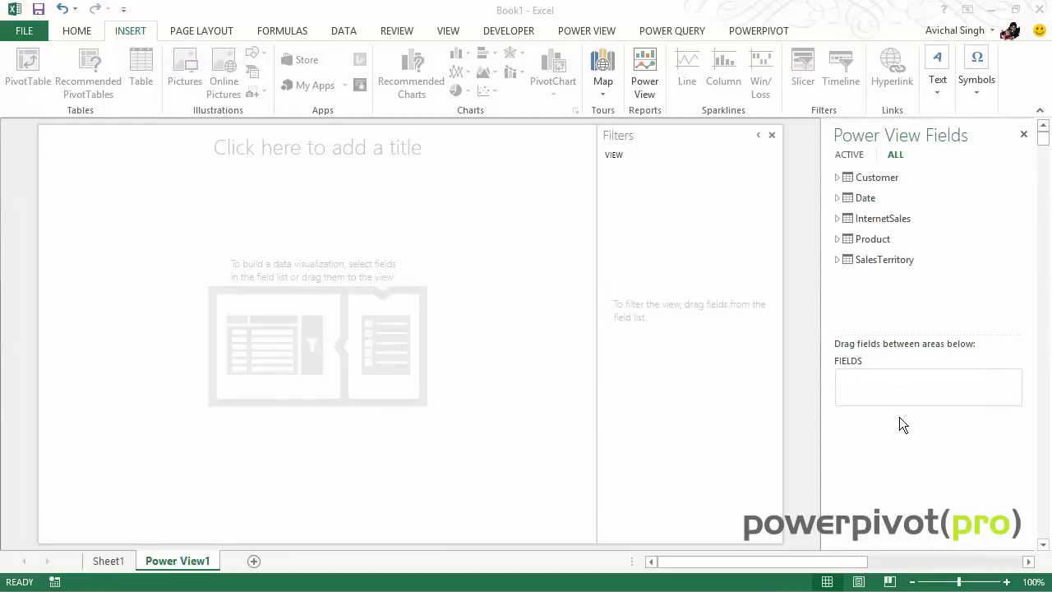
Step: Add the Sales measure from the InternetSales table to the Power View canvas
click(846, 220)
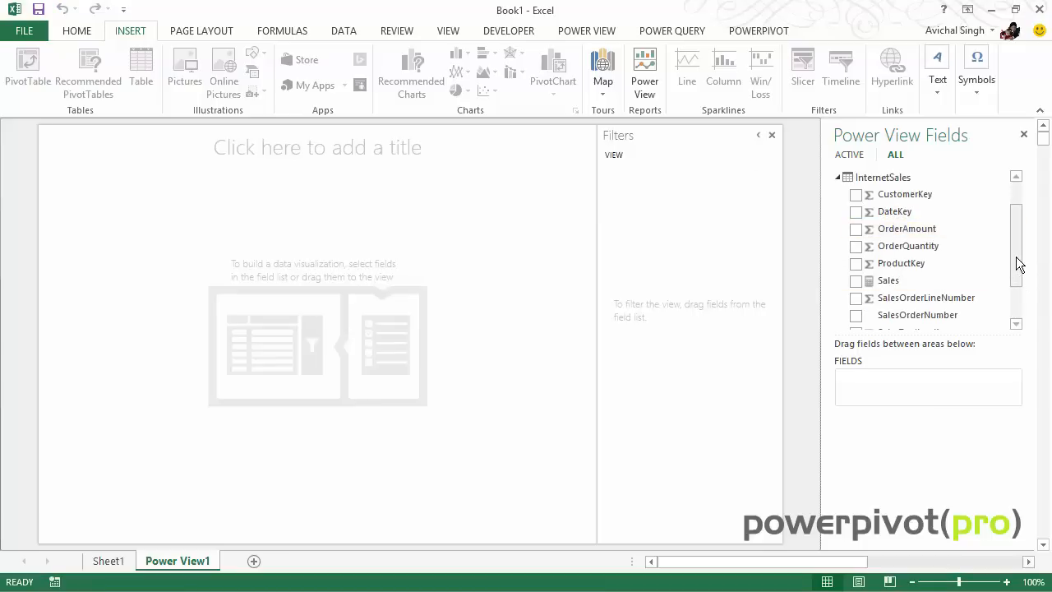
drag(1014, 263, 1014, 298)
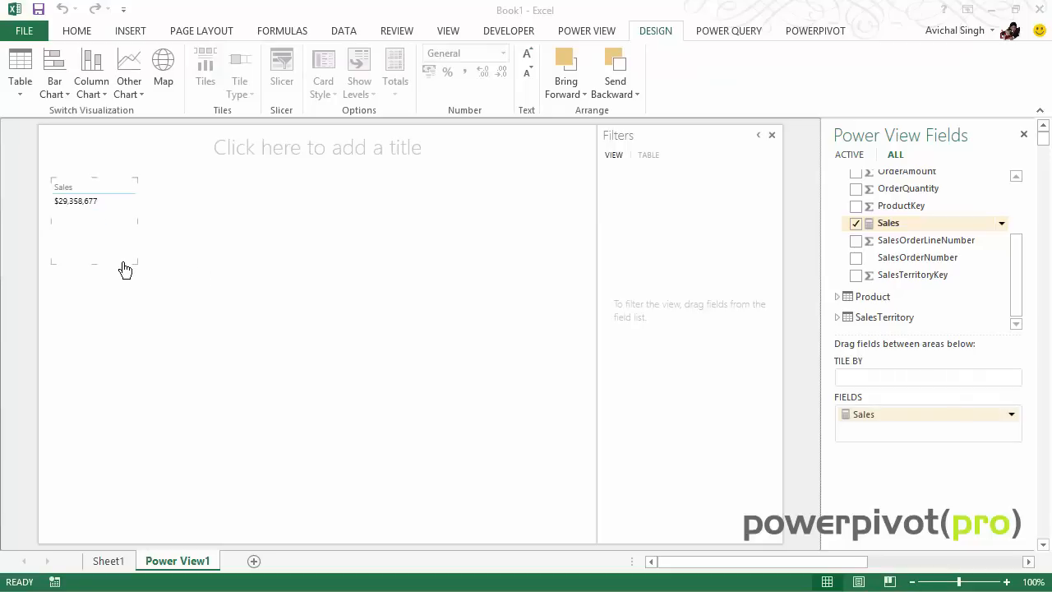
click(170, 152)
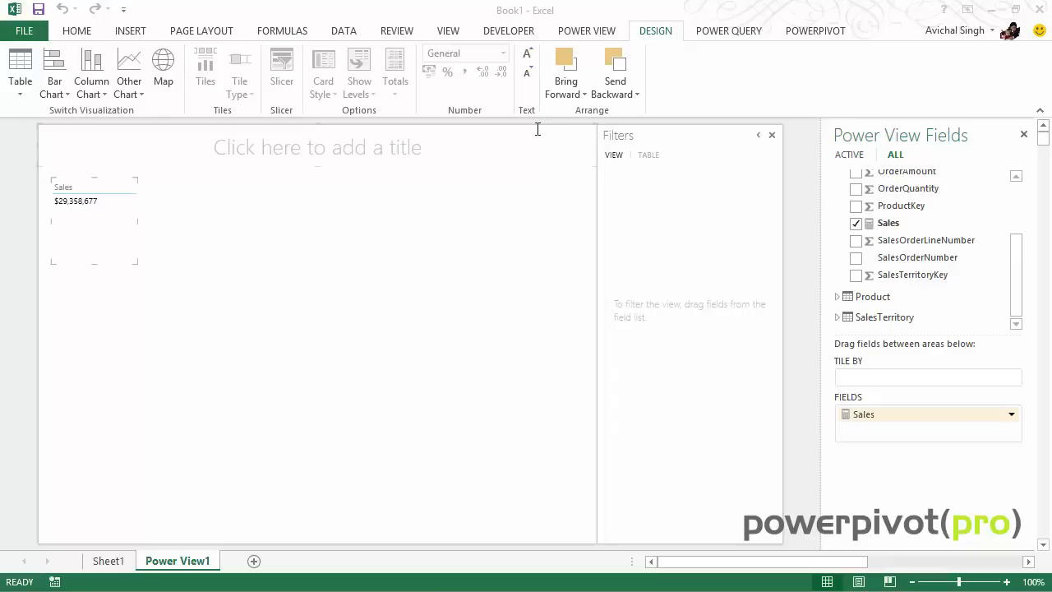
Step: Convert the Sales table visualization to a card
click(579, 32)
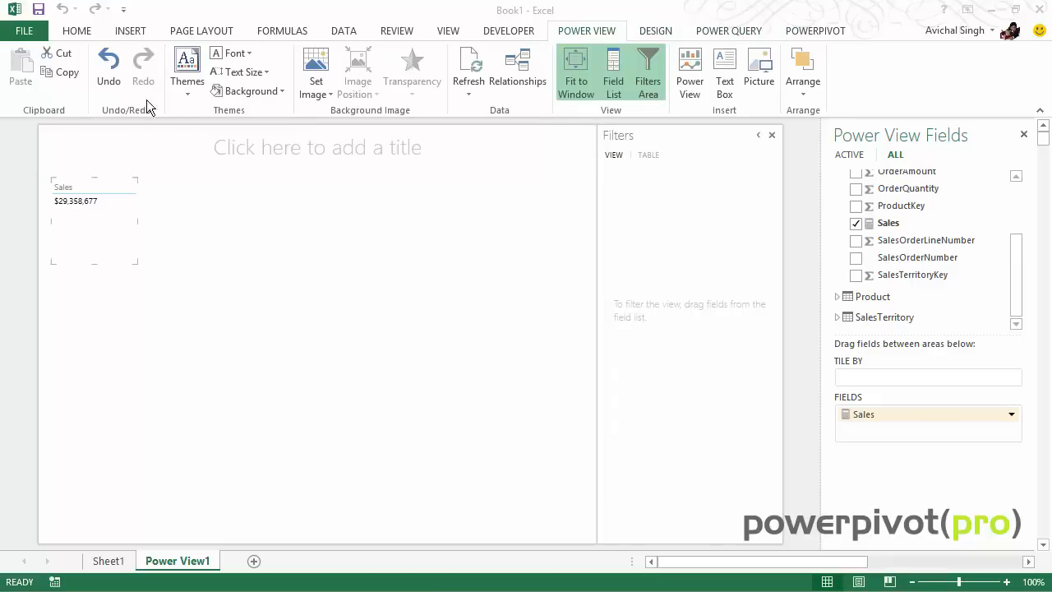
click(654, 33)
click(14, 96)
click(23, 153)
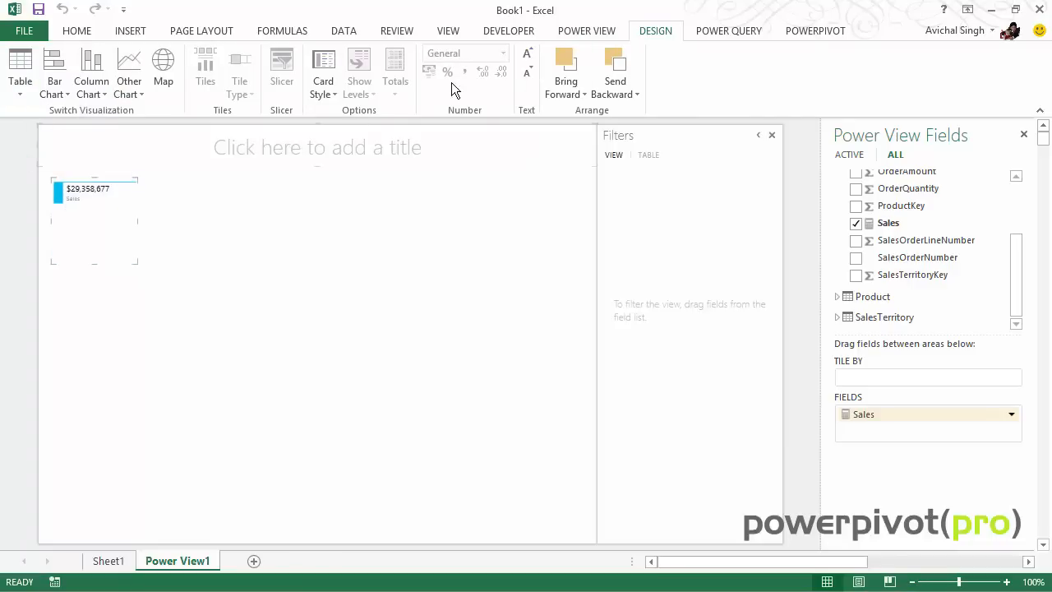
Step: Increase the Sales card's text size two steps, shrink the card and place it beside the report title
click(526, 55)
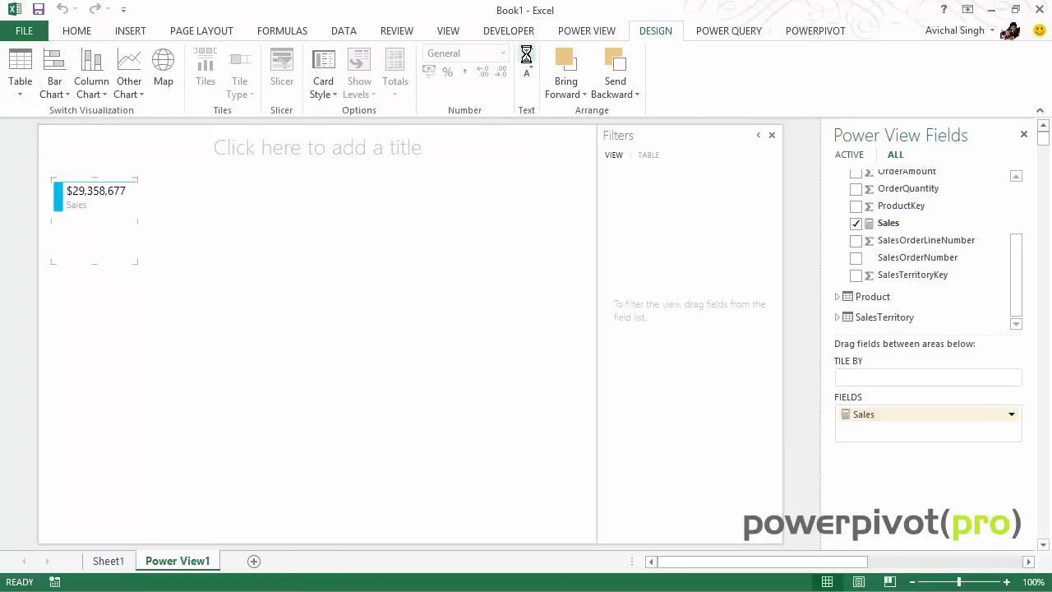
click(526, 55)
drag(137, 263, 565, 181)
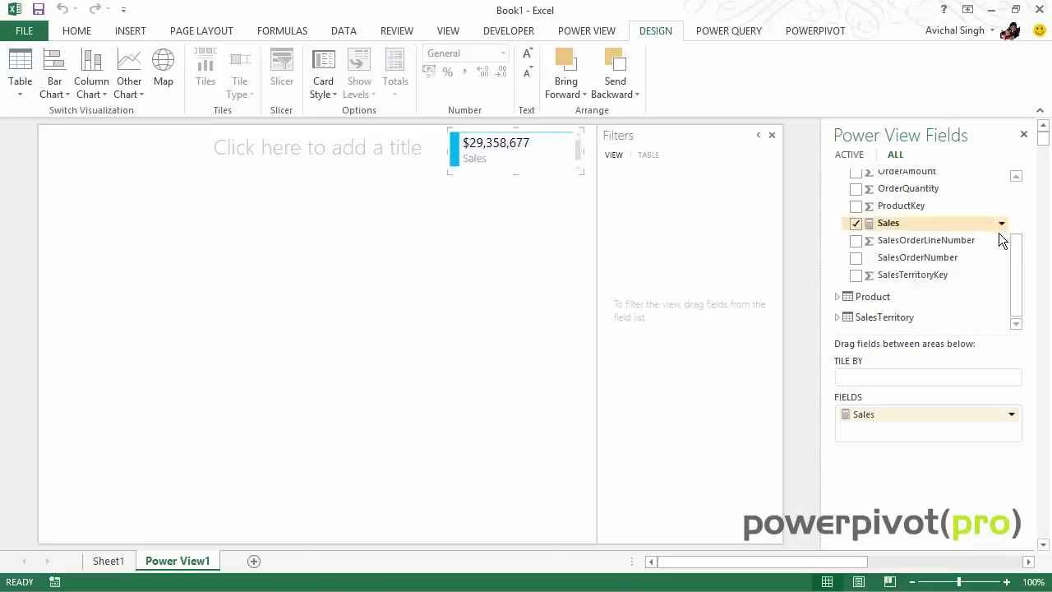
Step: Add the Date table's Year field as a filter for the whole view and switch it to list filter mode
scroll(829, 217, up, 3)
click(836, 219)
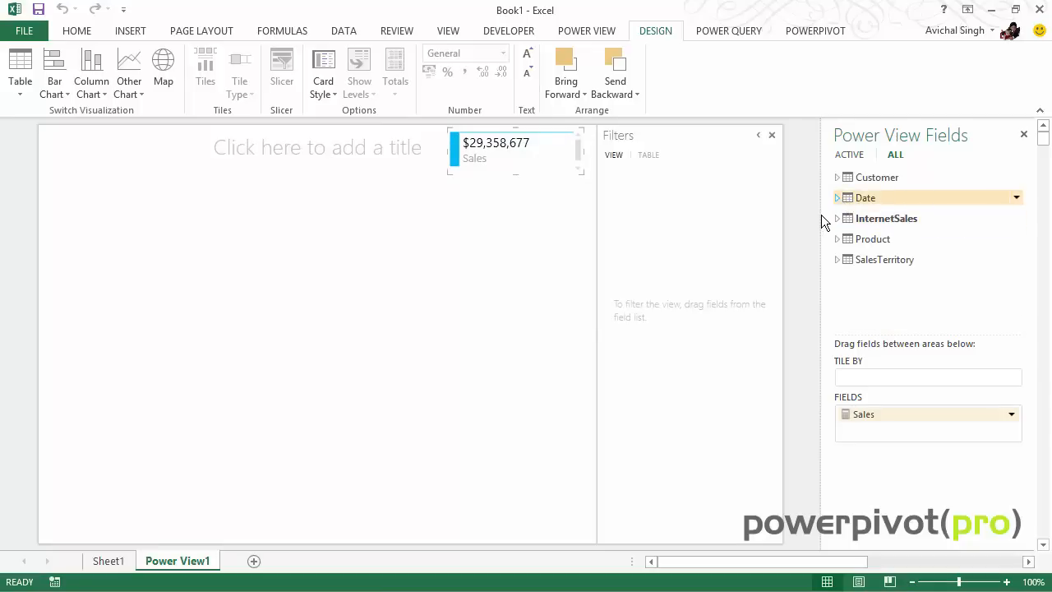
click(821, 215)
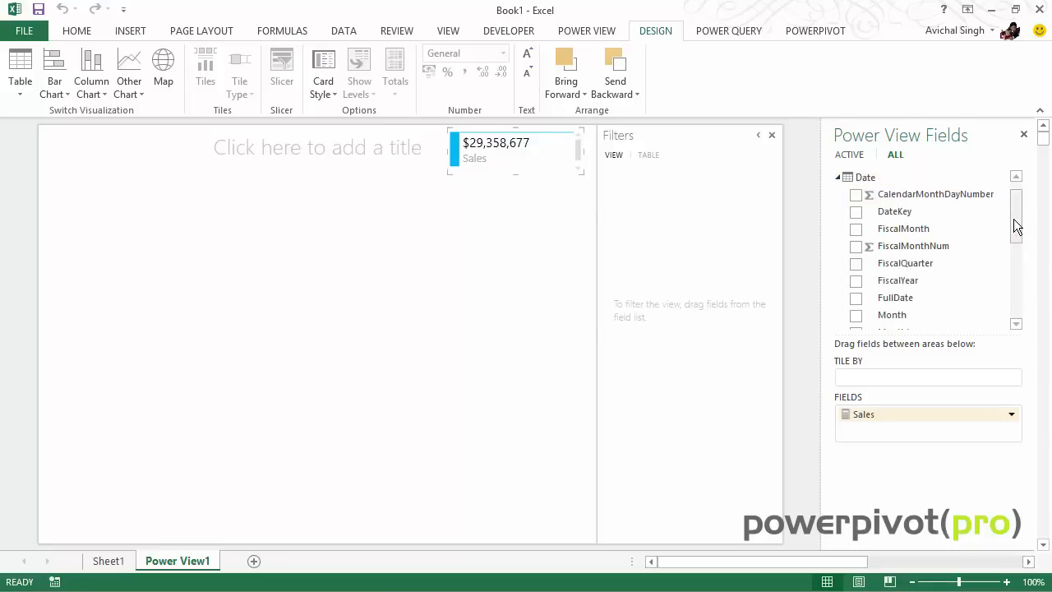
scroll(1016, 226, down, 1)
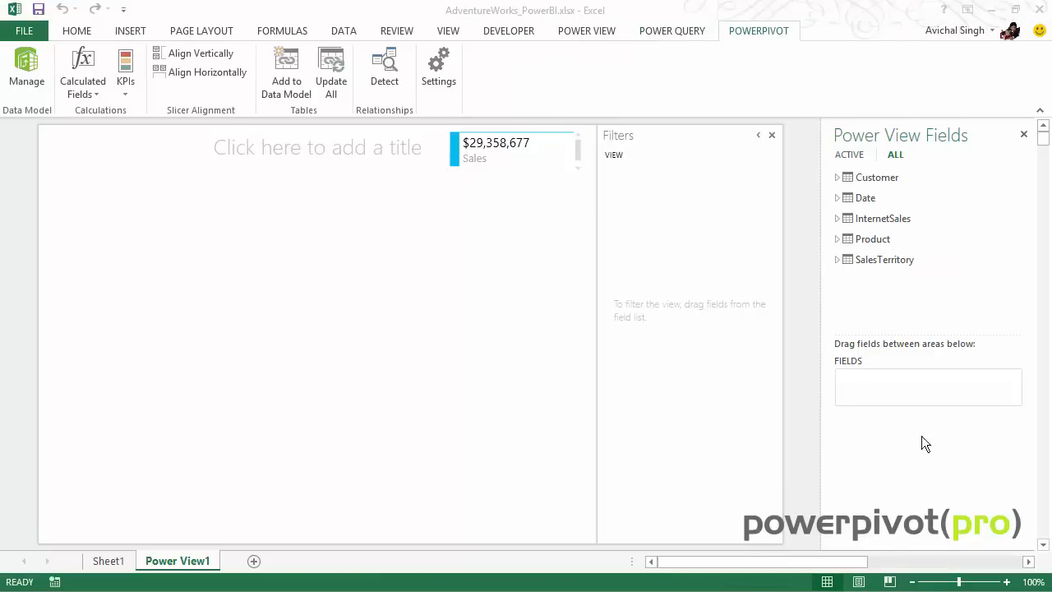
click(837, 197)
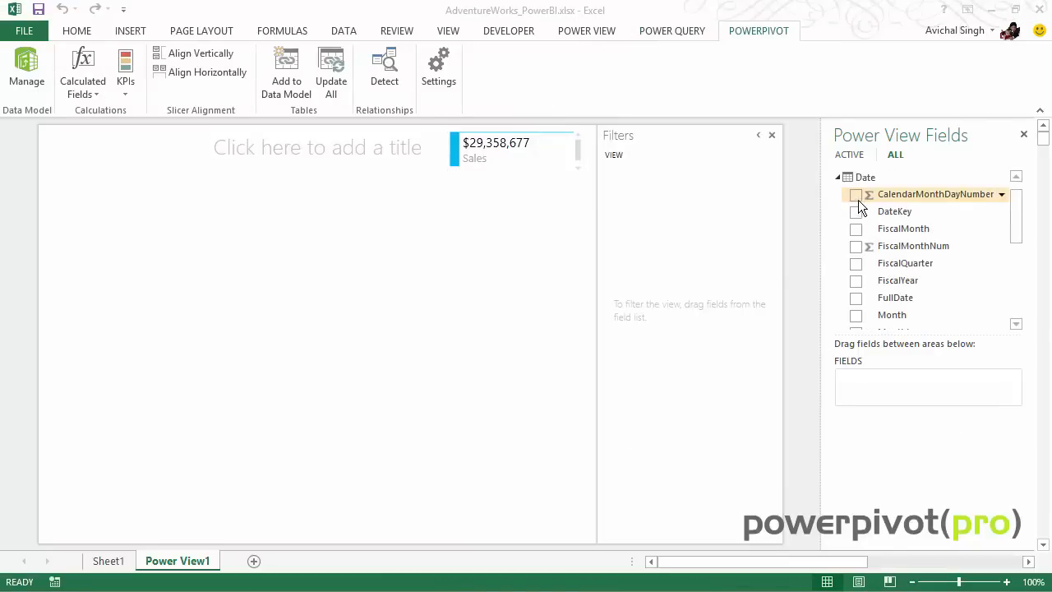
click(1016, 289)
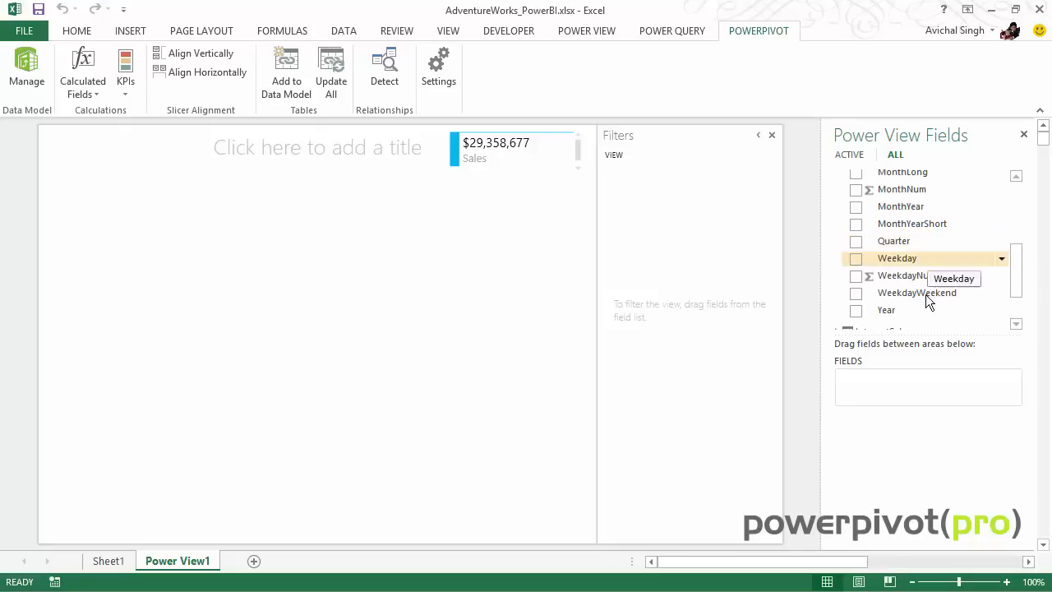
drag(899, 311, 704, 219)
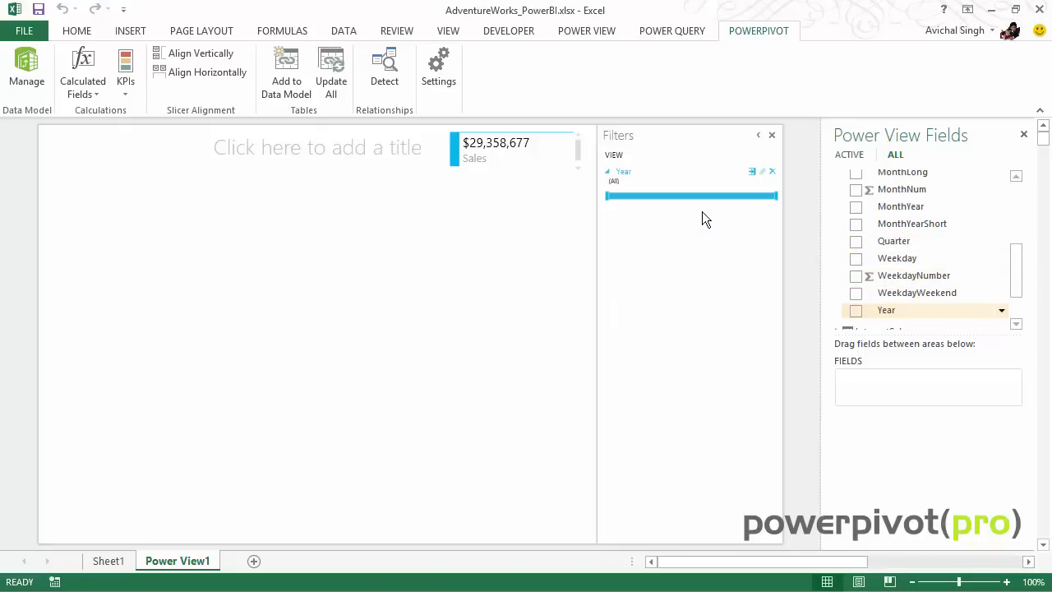
click(751, 173)
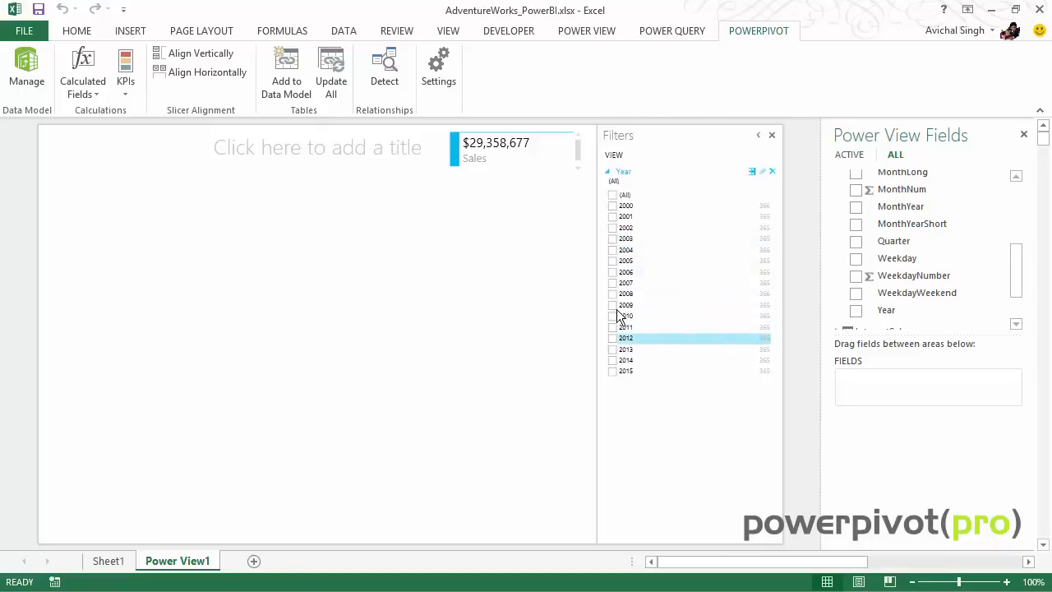
Step: Limit the view-wide Year filter to 2007 and collapse its list of years
click(608, 172)
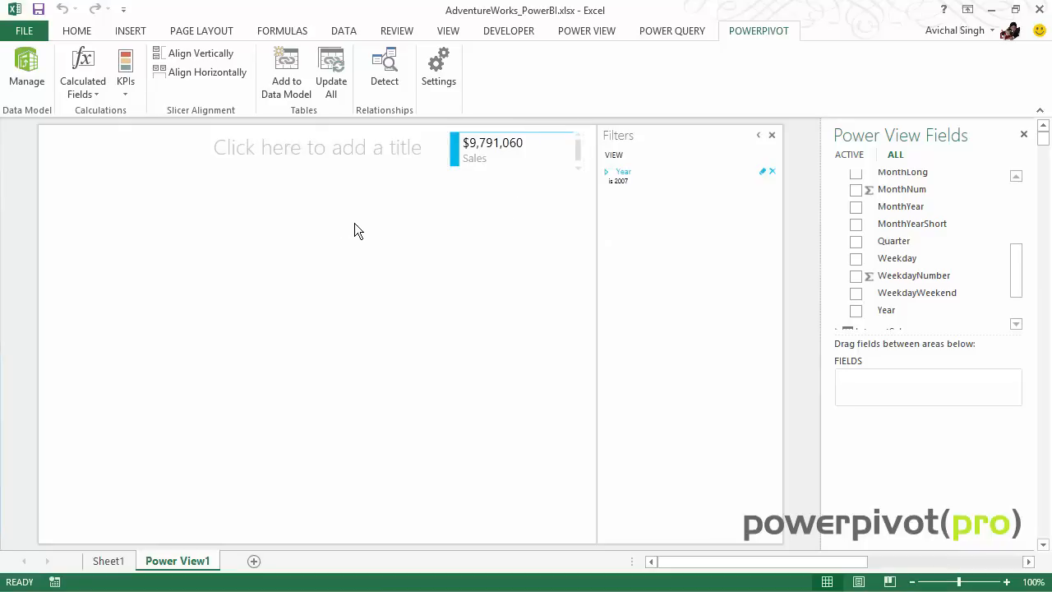
Step: Title the report "Sales Report" and align the title to the left
click(325, 155)
text(Sales Report)
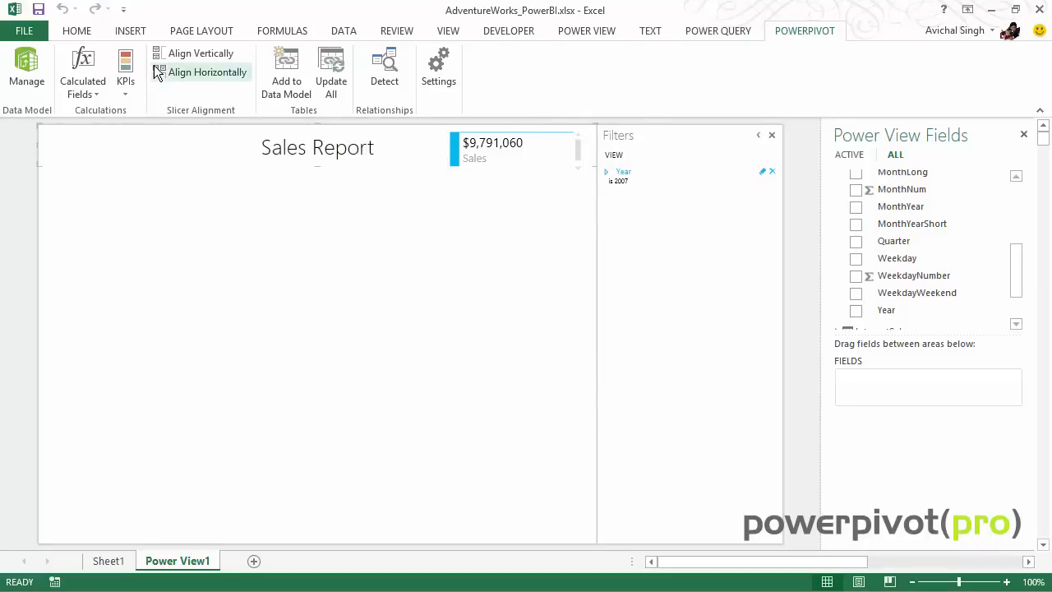
click(649, 31)
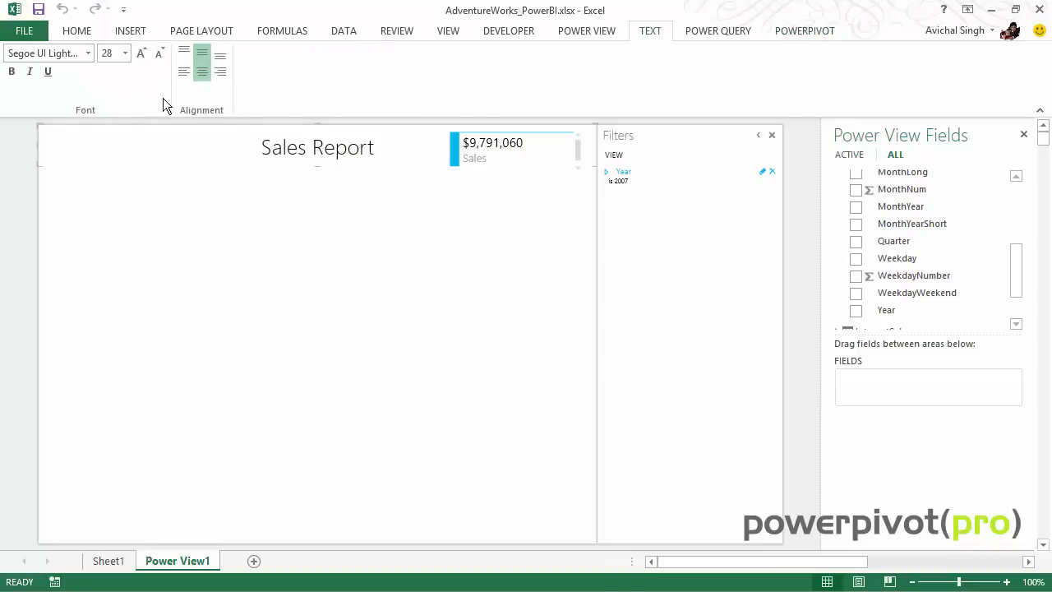
click(387, 309)
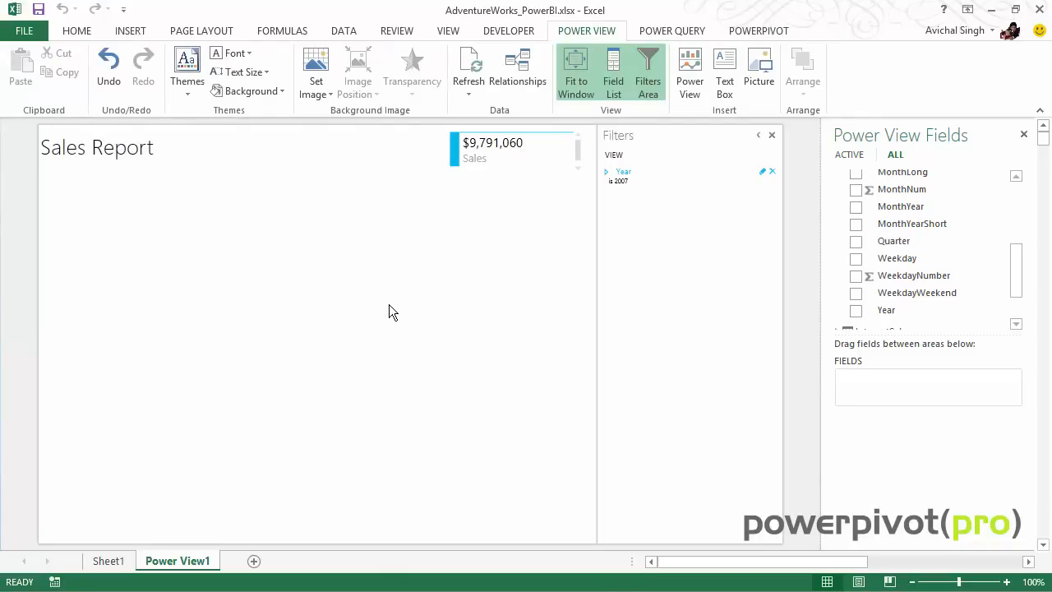
Step: Create a new table below the title from the InternetSales table's Sales measure and collapse that field group
click(1019, 198)
scroll(1019, 198, up, 1)
click(838, 198)
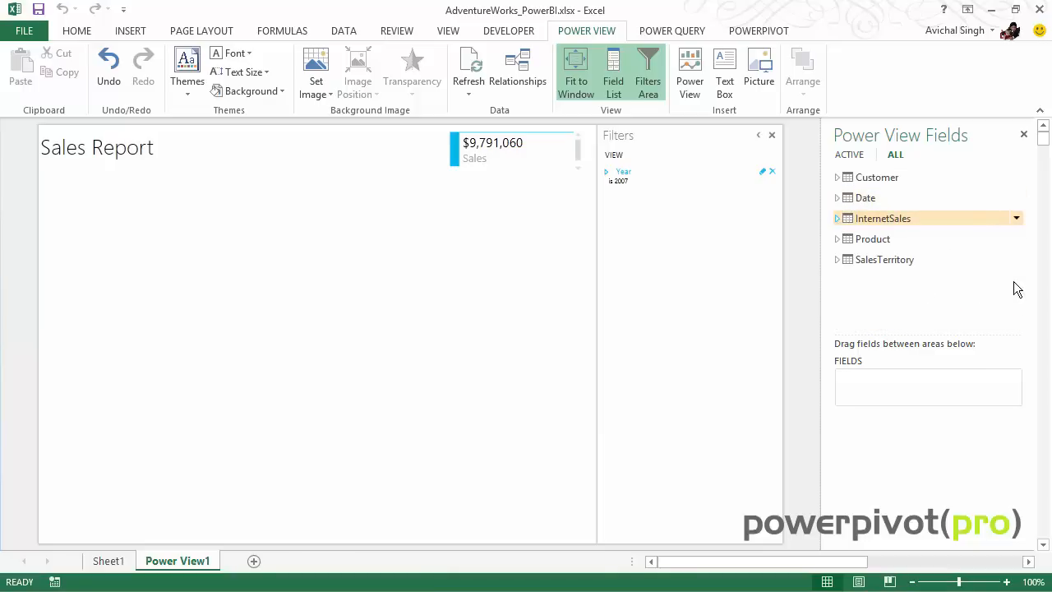
scroll(1014, 305, down, 2)
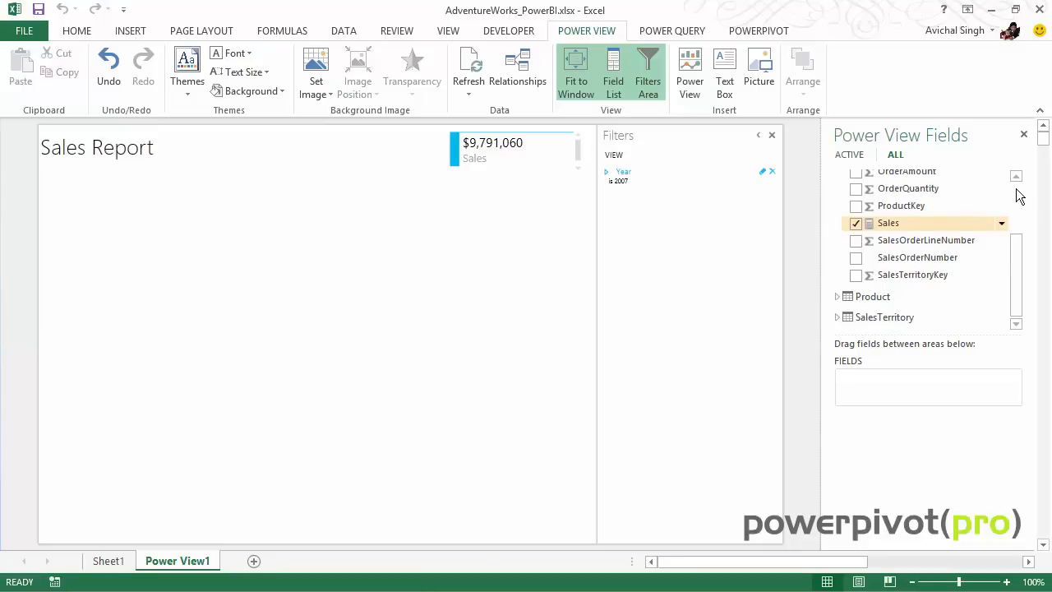
scroll(1020, 195, up, 3)
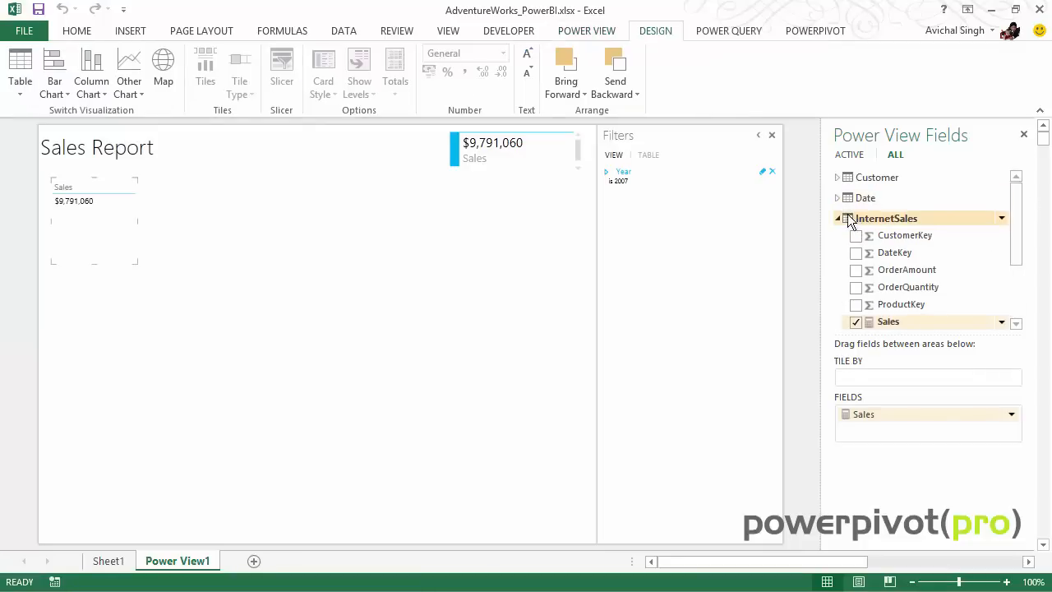
click(837, 219)
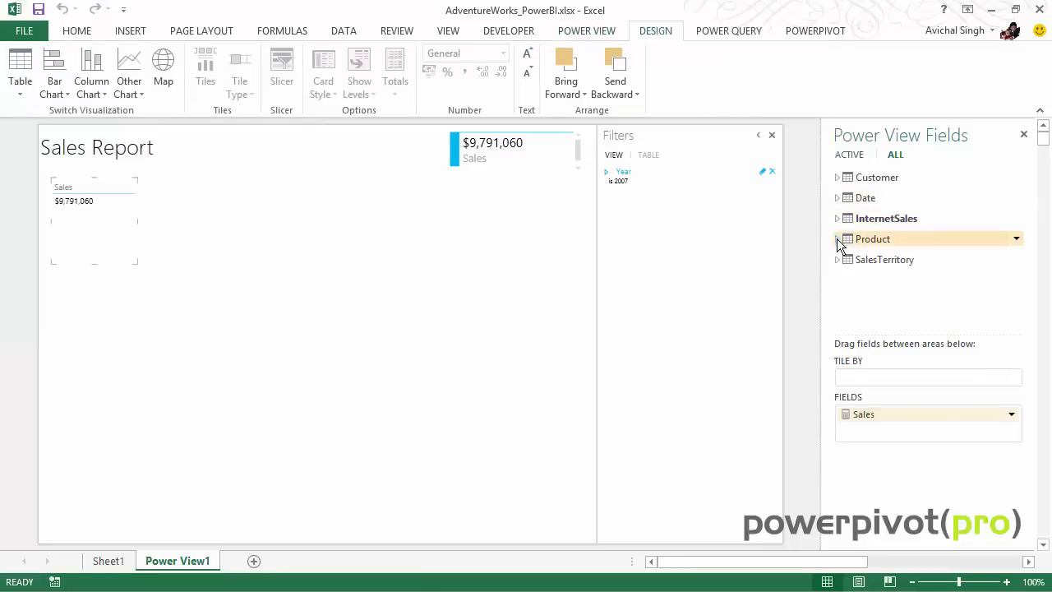
Step: Add SalesTerritoryGroup before Sales in the new table and enlarge the table
click(837, 260)
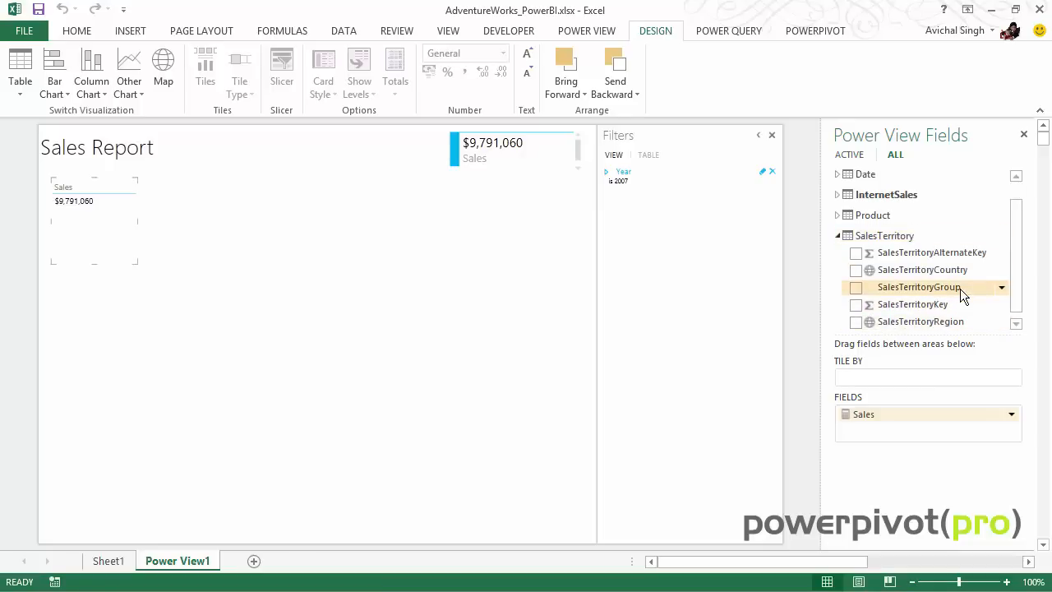
drag(941, 395, 936, 407)
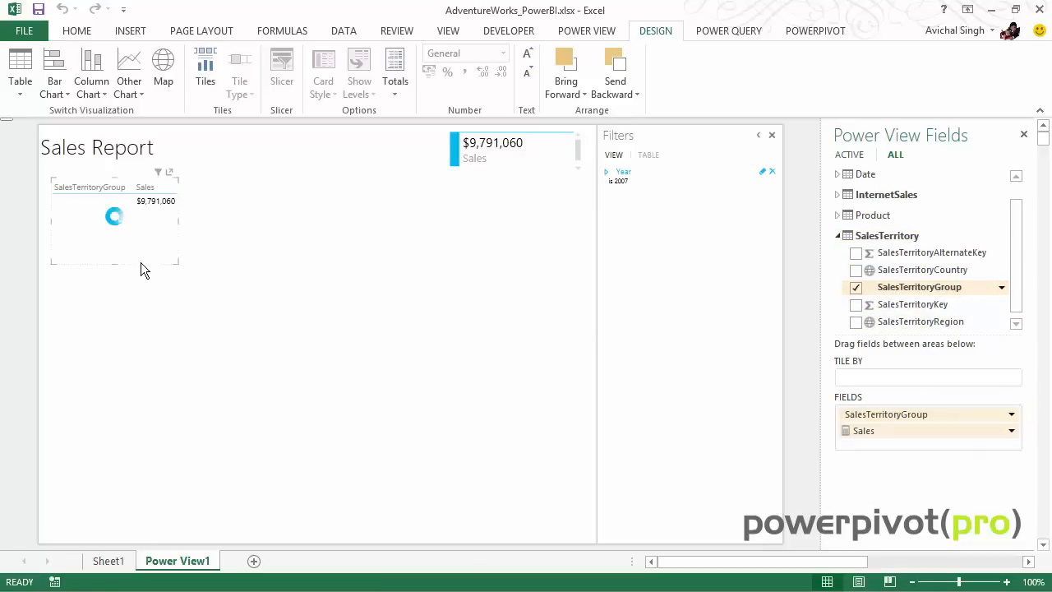
drag(181, 263, 233, 285)
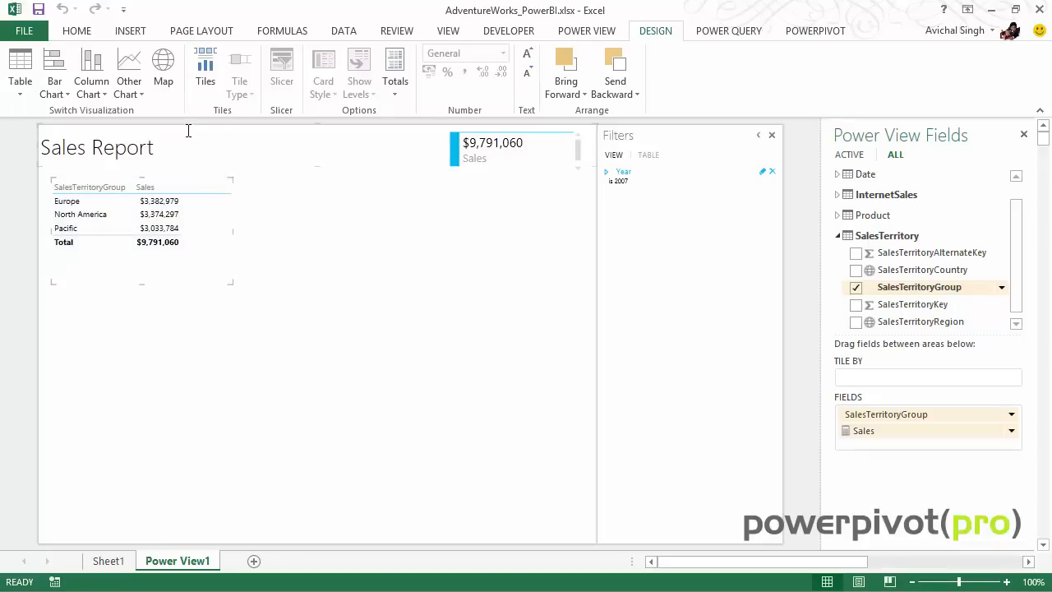
Step: Convert the territory group table to a stacked bar chart and enlarge it
click(63, 86)
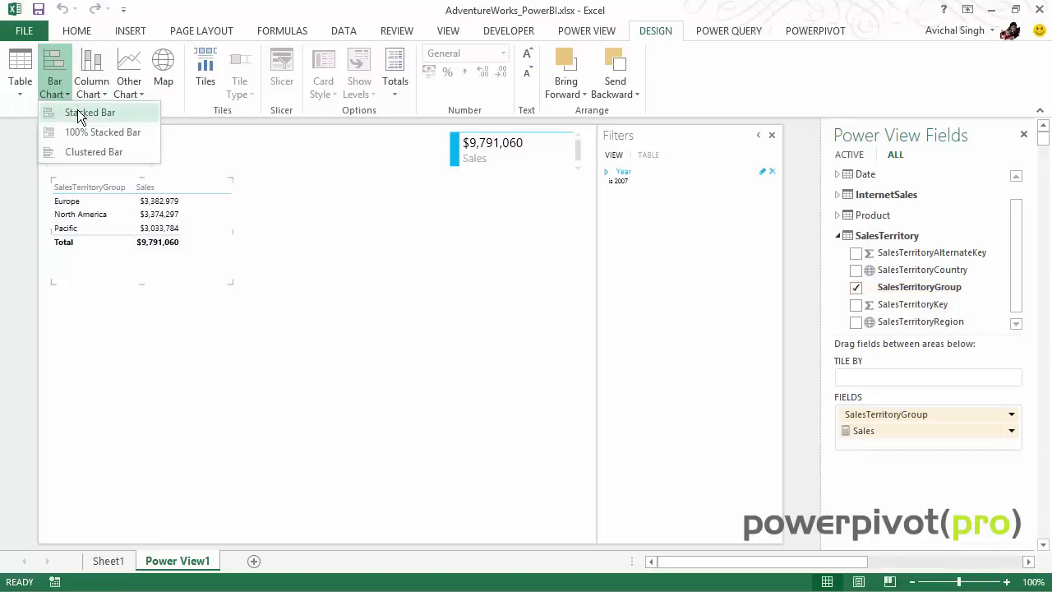
click(76, 109)
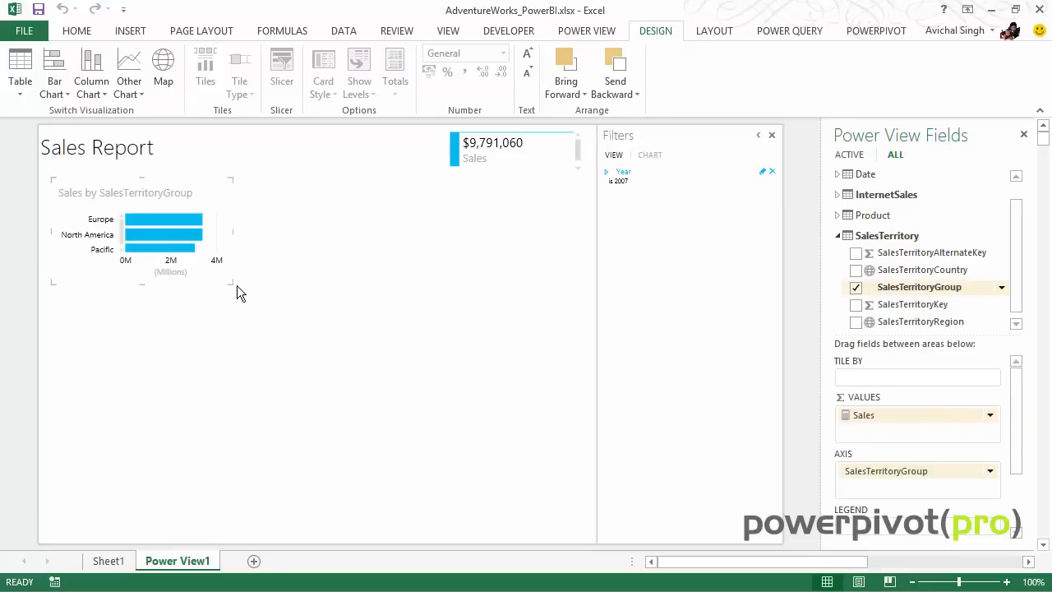
drag(236, 323, 326, 382)
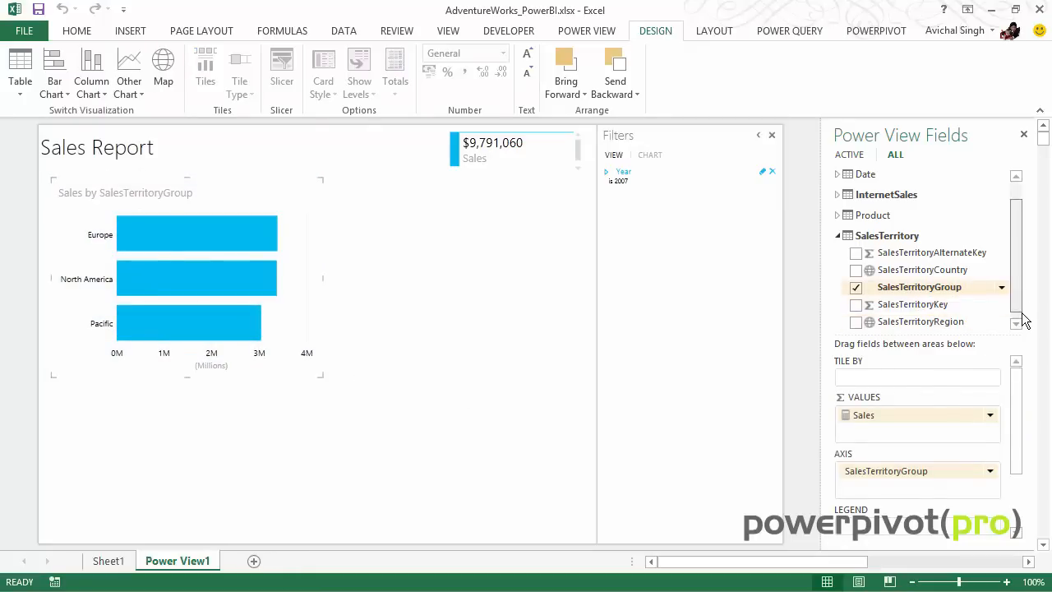
Step: Add SalesTerritoryCountry and SalesTerritoryRegion beneath SalesTerritoryGroup on the bar chart's axis, and deselect the chart
drag(1019, 304, 1019, 309)
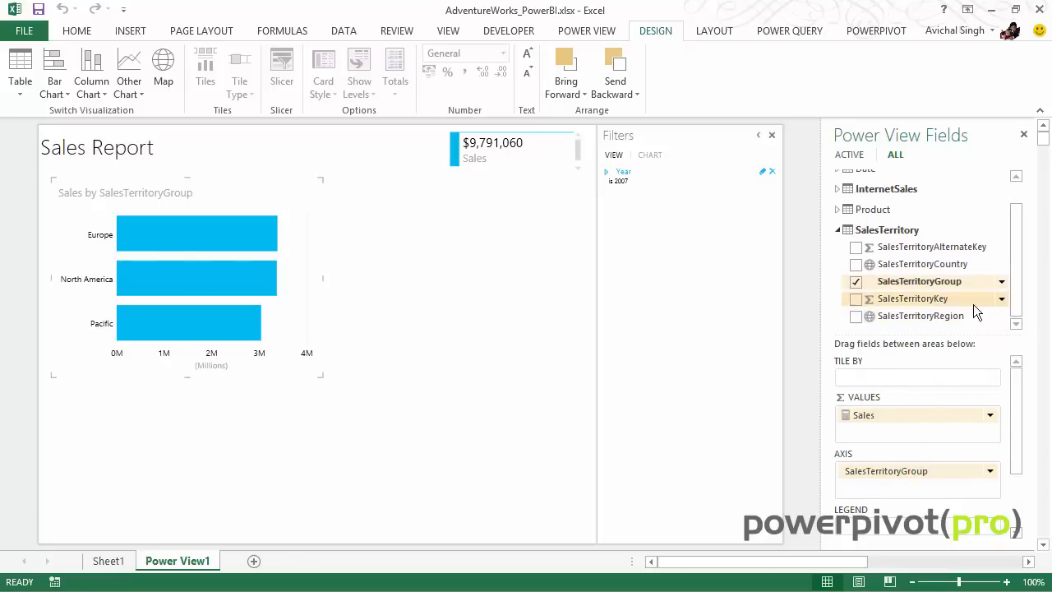
drag(955, 272, 924, 492)
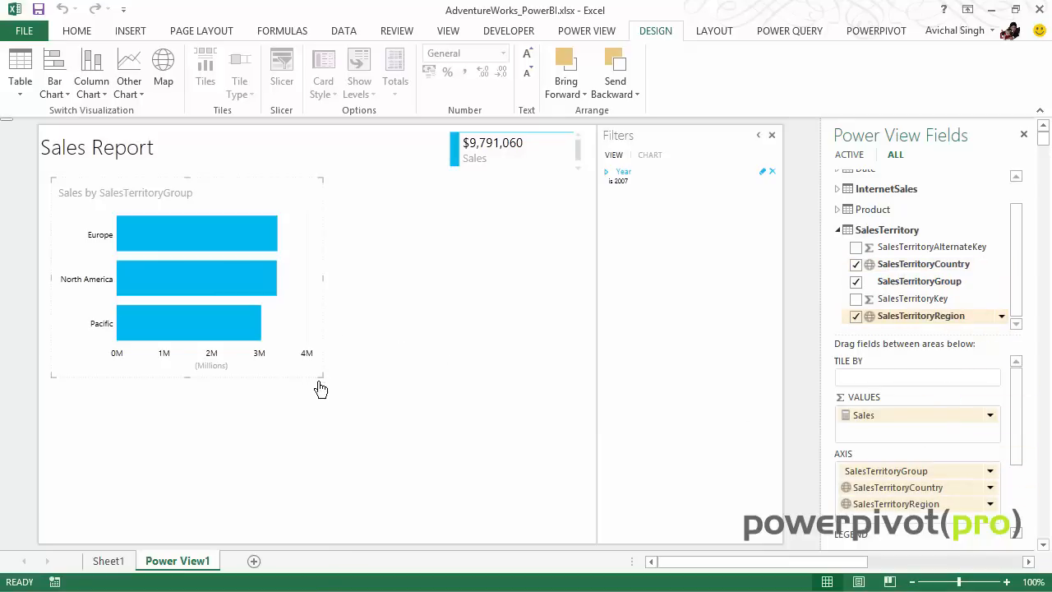
click(623, 320)
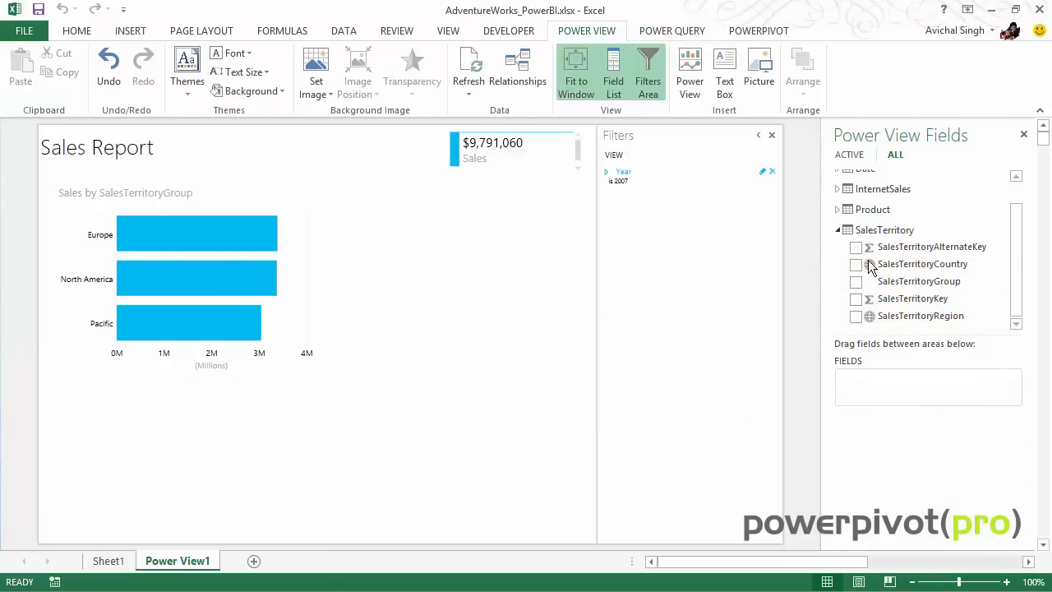
Step: Create a second table beside the bar chart showing Sales by the Date table's month field
click(838, 230)
click(948, 216)
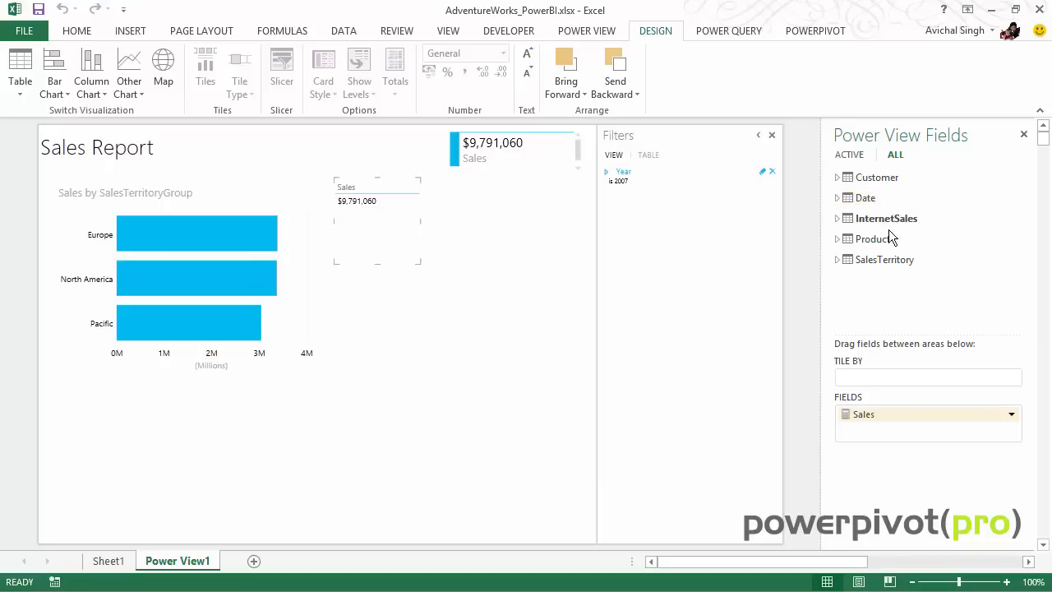
click(406, 257)
click(837, 198)
drag(1017, 227, 1018, 288)
scroll(1017, 282, up, 1)
drag(892, 200, 904, 421)
Step: Convert the monthly sales table to a line chart, widen it and place it beneath the territory bar chart
click(140, 86)
click(140, 113)
drag(421, 375, 598, 395)
drag(598, 182, 518, 375)
click(463, 308)
click(838, 198)
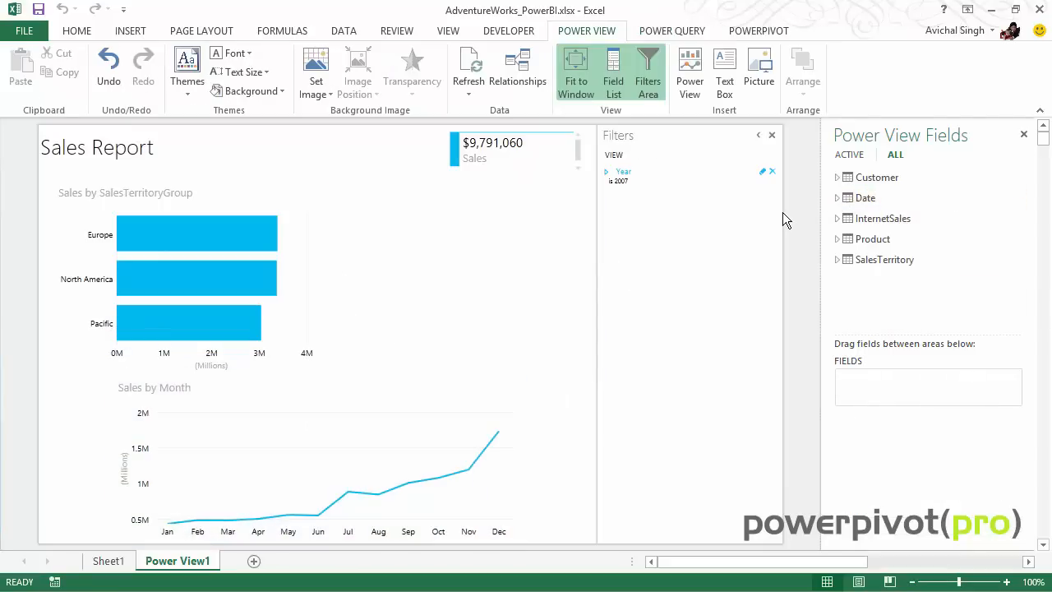
Step: Collapse the filters area and create a bar chart of Sales by the Product table's EnglishProductCategoryName
click(758, 135)
click(838, 218)
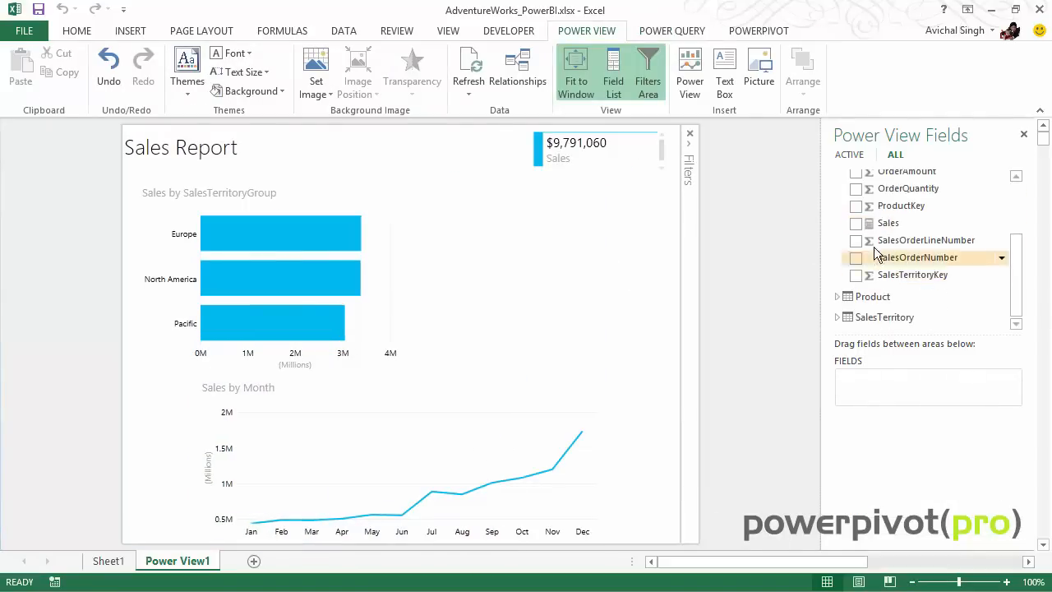
click(860, 223)
click(837, 218)
click(837, 238)
click(855, 297)
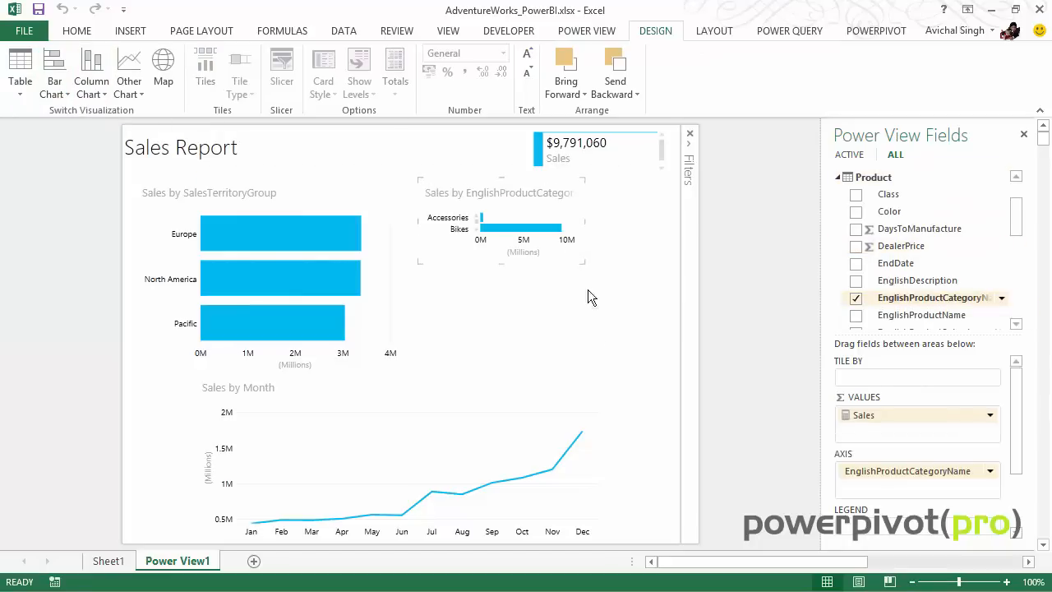
Step: Enlarge the product category chart and sort it by Sales in descending order
drag(586, 265, 662, 363)
click(508, 174)
click(476, 173)
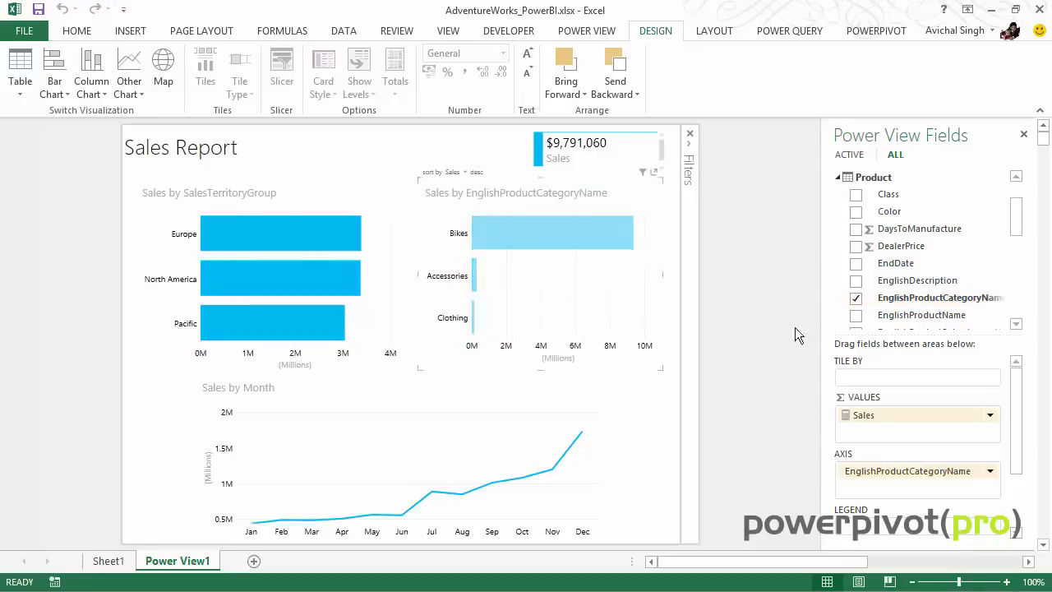
Step: Add EnglishProductSubcategoryName beneath the category on the product chart's axis and move the chart slightly down
drag(1017, 223, 1016, 234)
drag(920, 289, 913, 487)
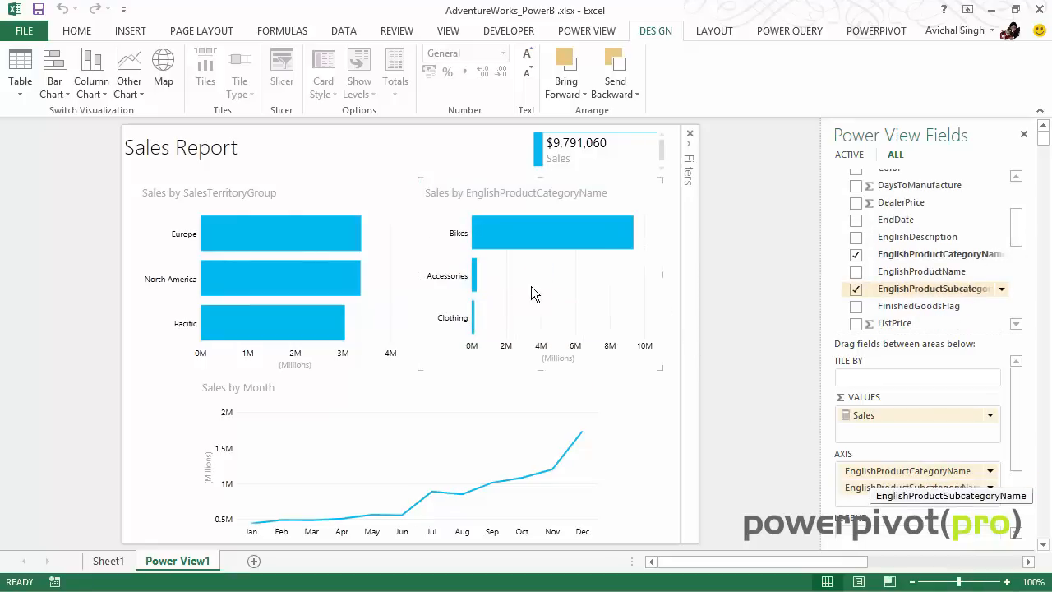
mouse_move(474, 185)
drag(483, 183, 485, 190)
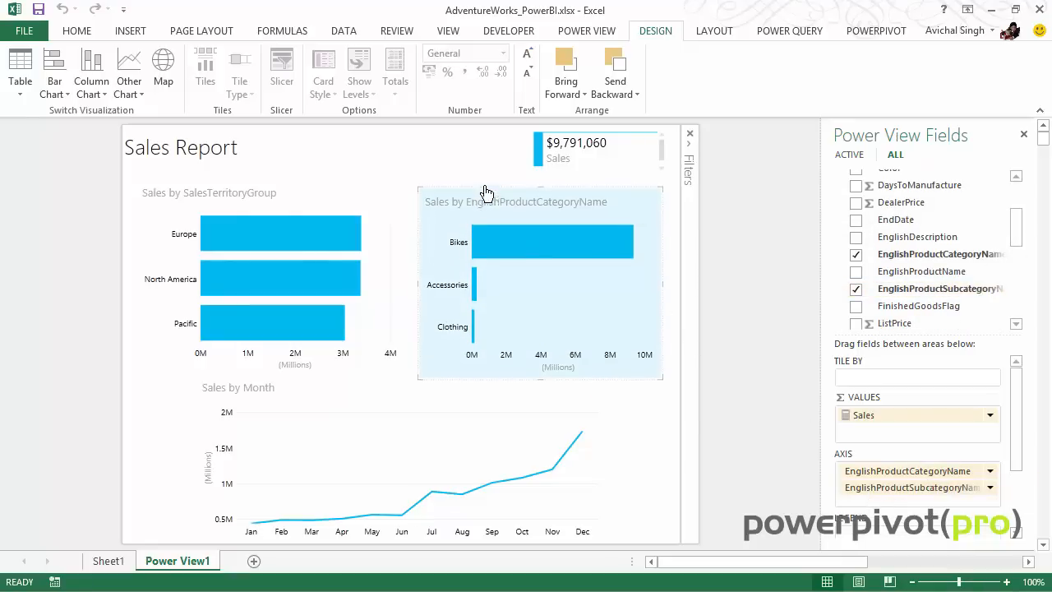
drag(484, 190, 485, 189)
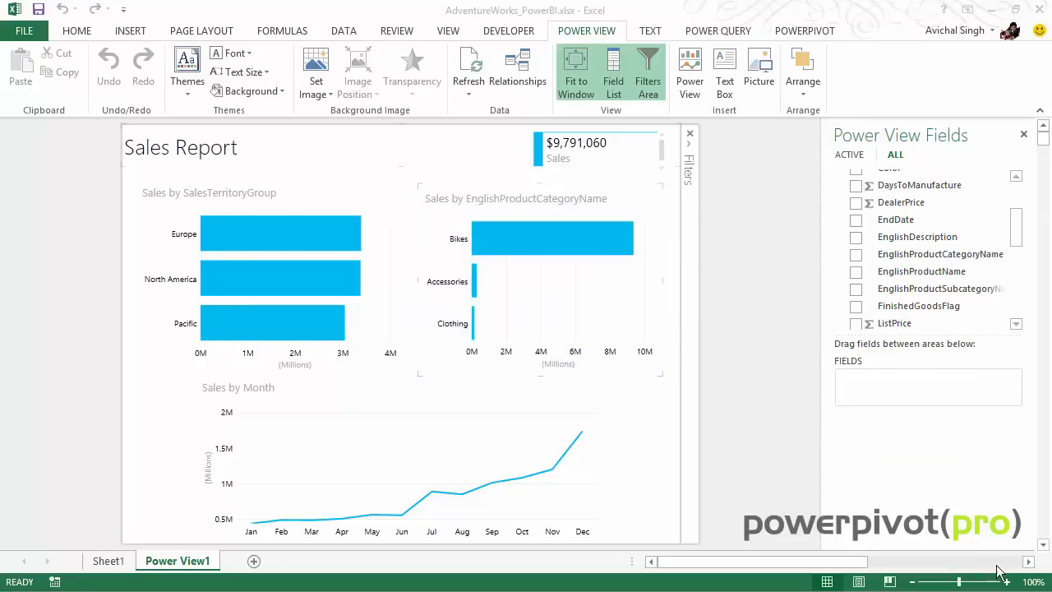
Step: Minimize the ribbon and close the Power View field list to give the report more room
click(581, 34)
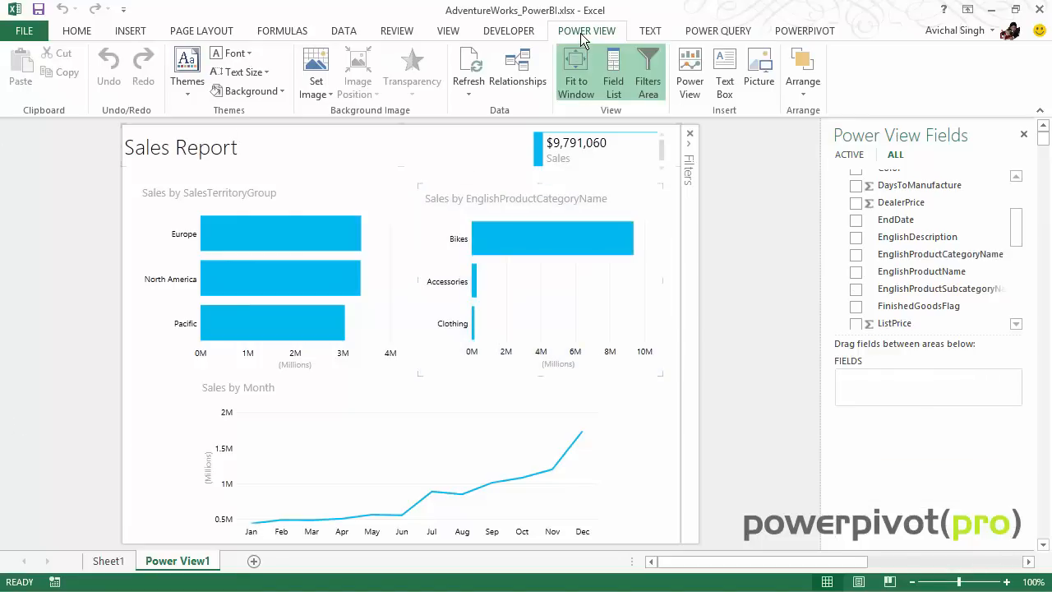
double_click(587, 30)
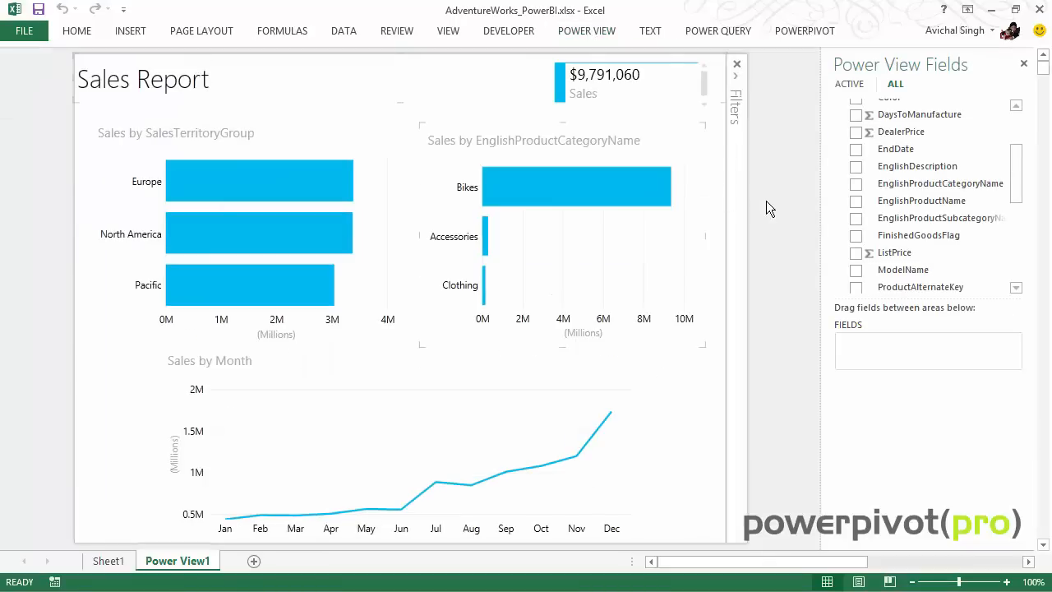
click(1024, 66)
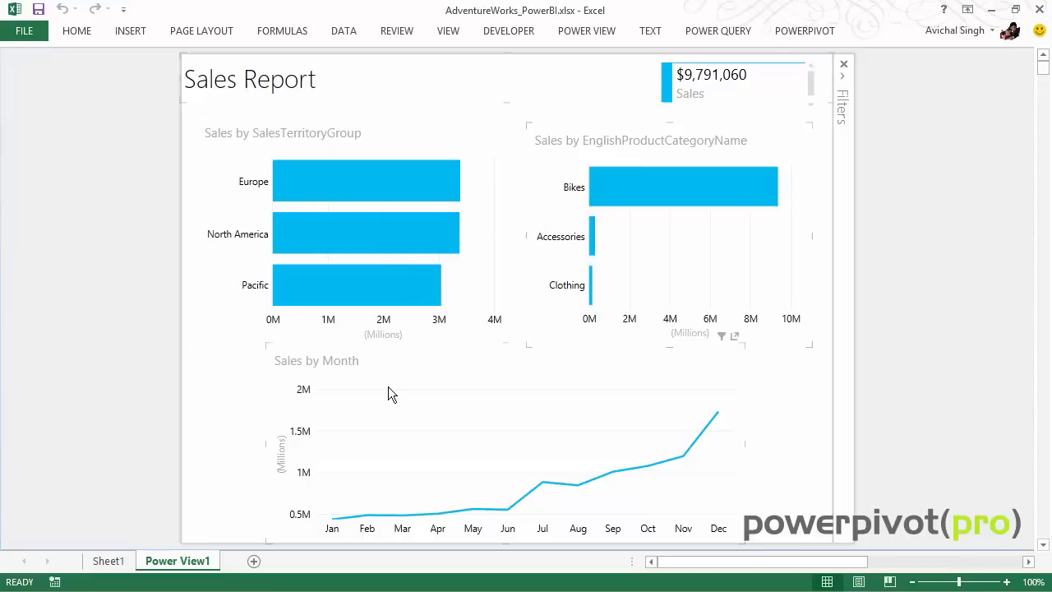
Step: Cross-highlight the report by North America and by Accessories, clearing each highlight after examining the other charts
click(369, 234)
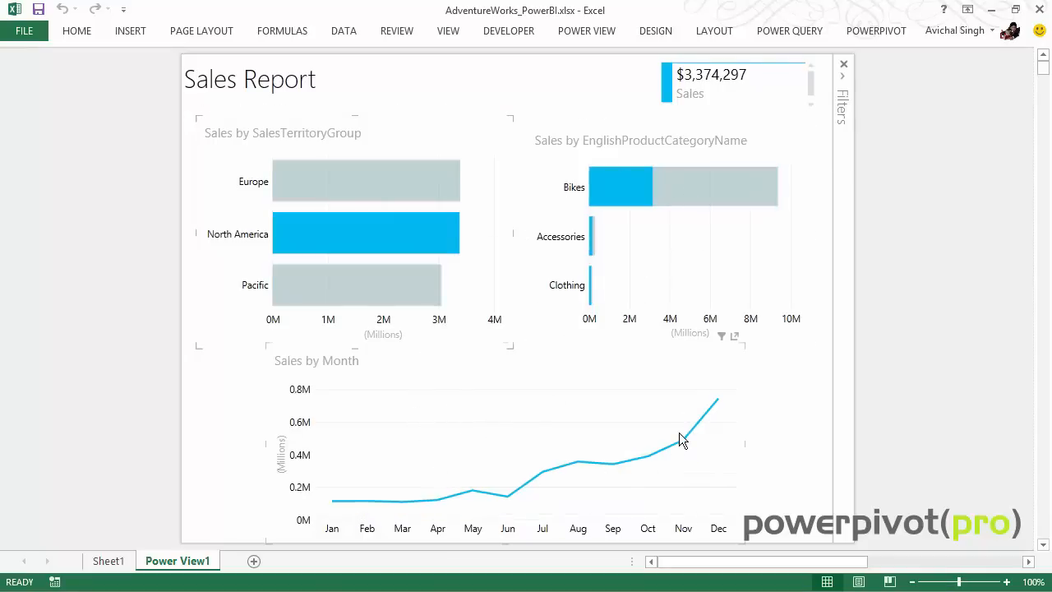
mouse_move(631, 188)
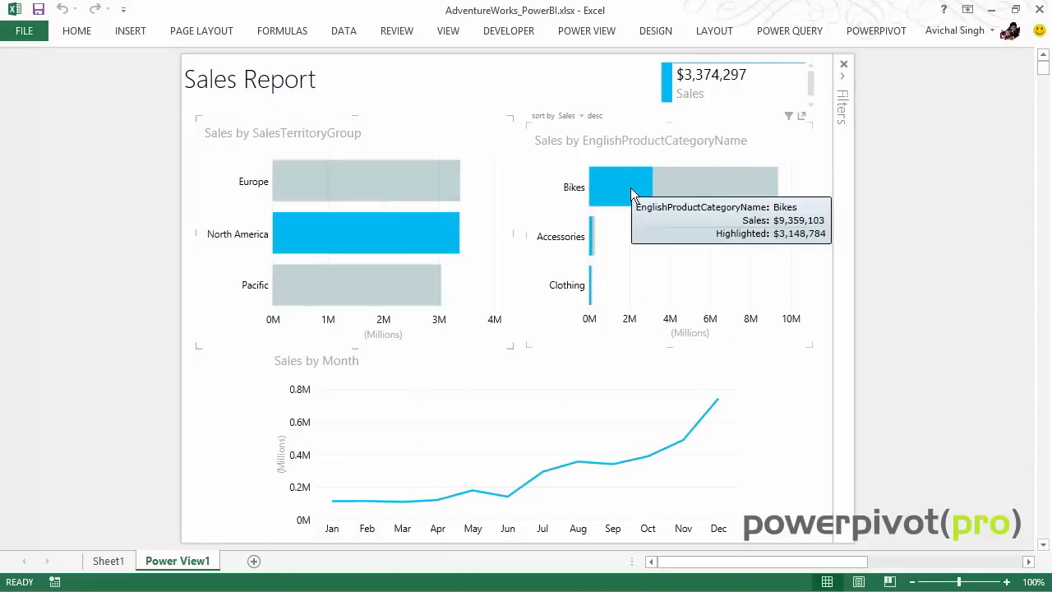
click(472, 208)
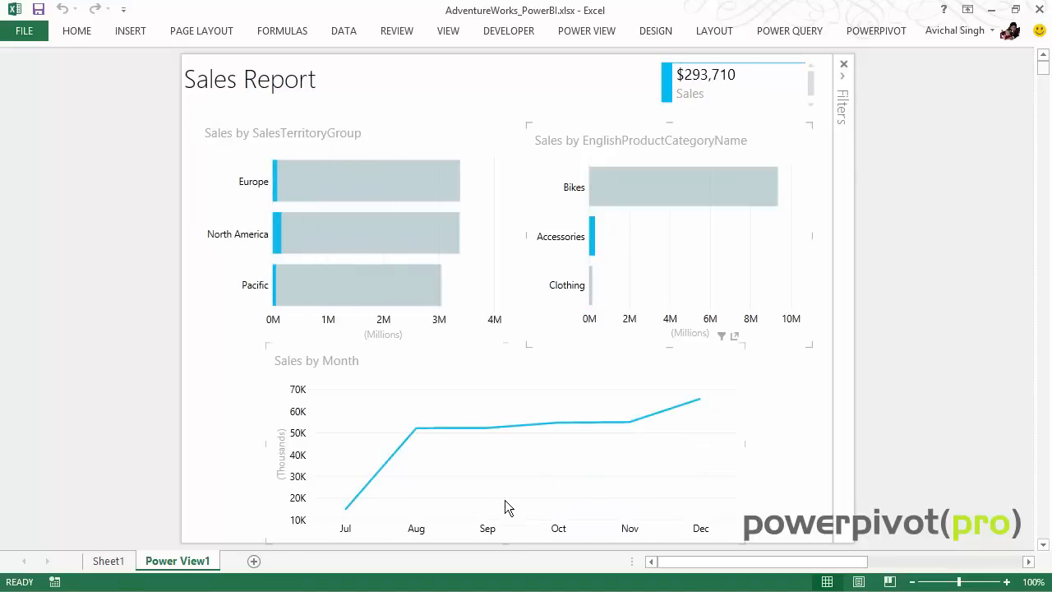
click(631, 264)
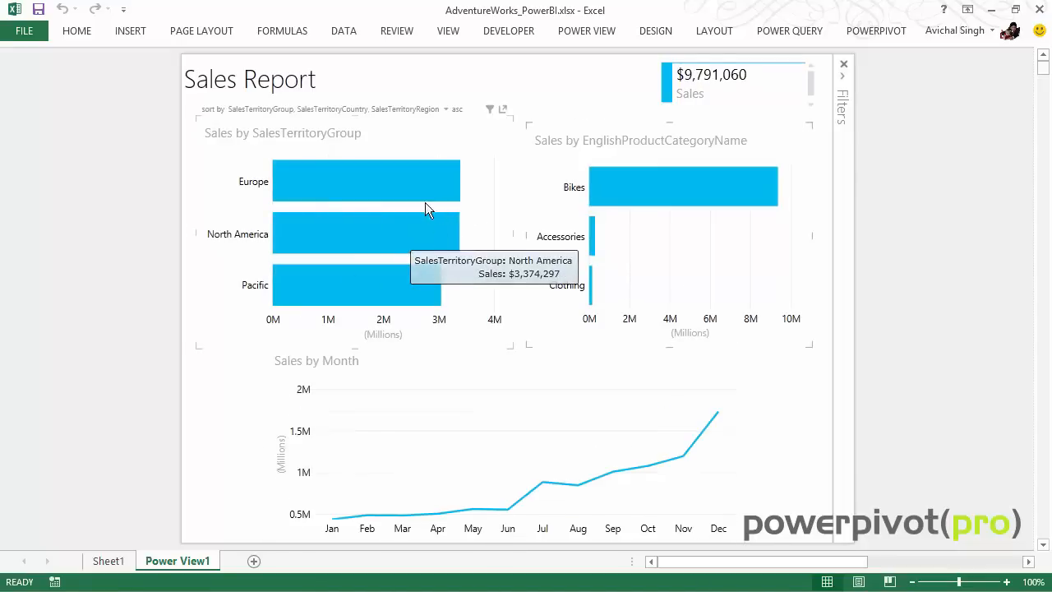
Step: Drill the territory chart down through North America and the United States to its sales regions
mouse_move(411, 187)
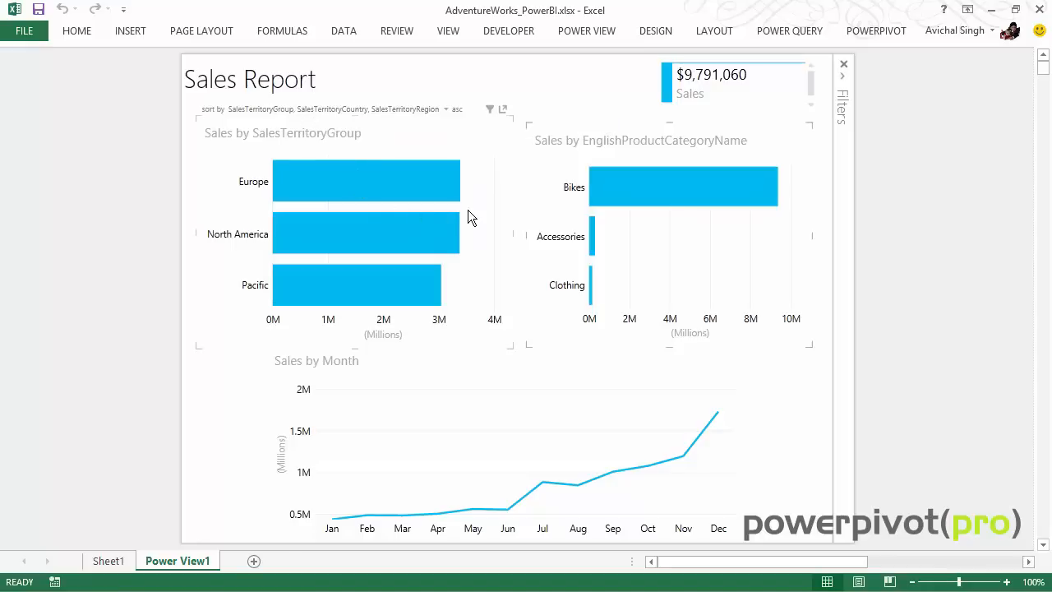
double_click(409, 236)
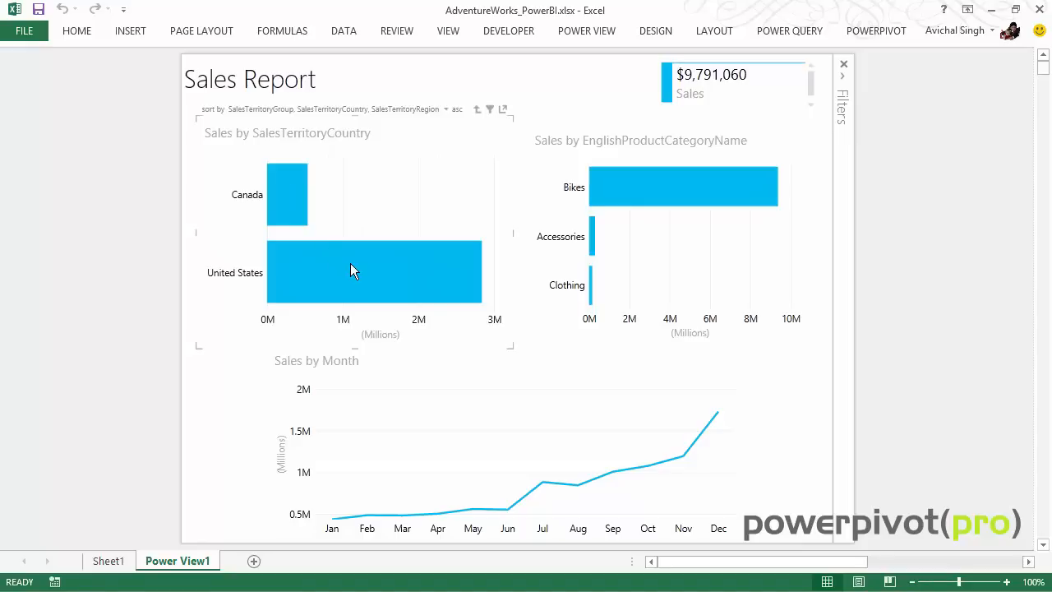
double_click(330, 278)
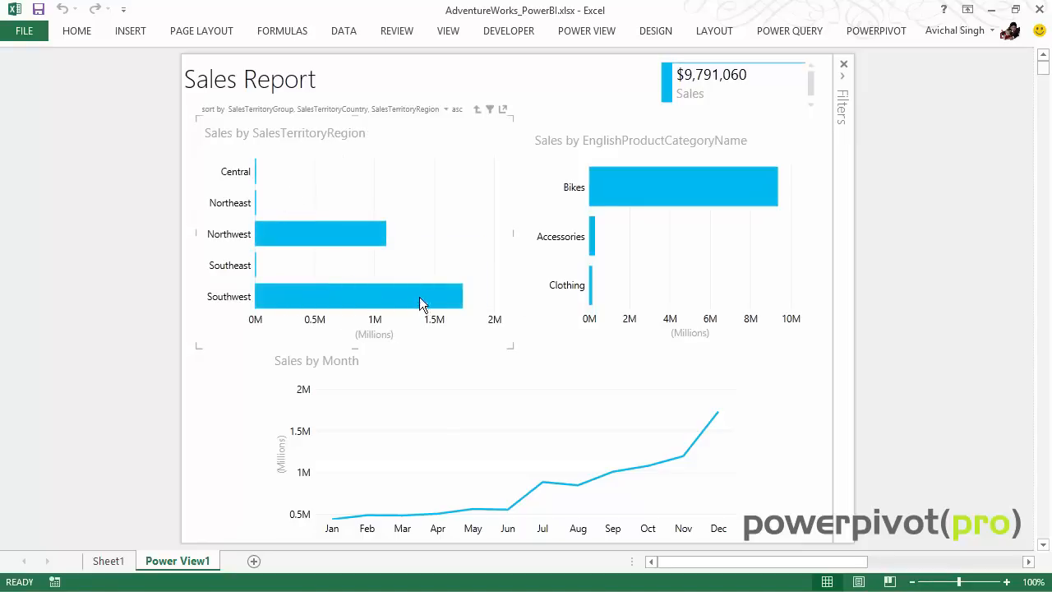
Step: Highlight the Northwest region across the report, clear it, and drill the territory chart back up to the groups
click(342, 235)
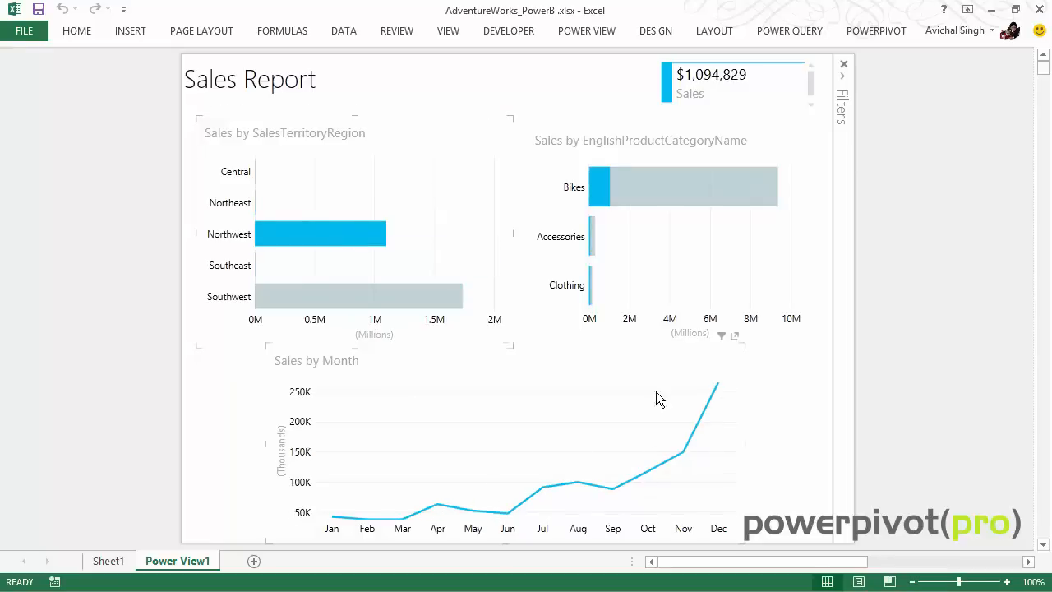
click(442, 218)
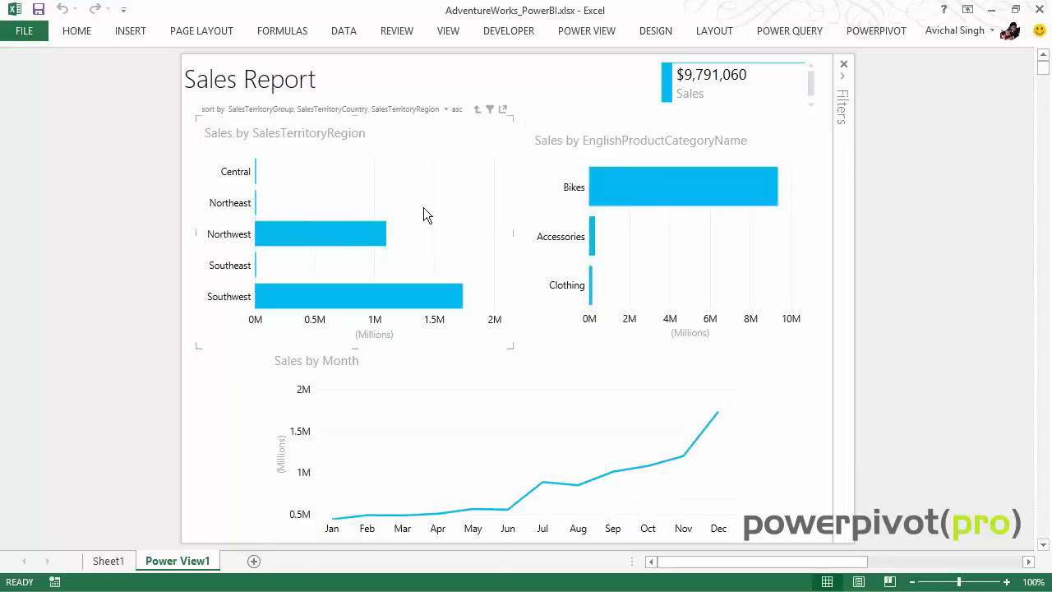
click(476, 112)
click(478, 110)
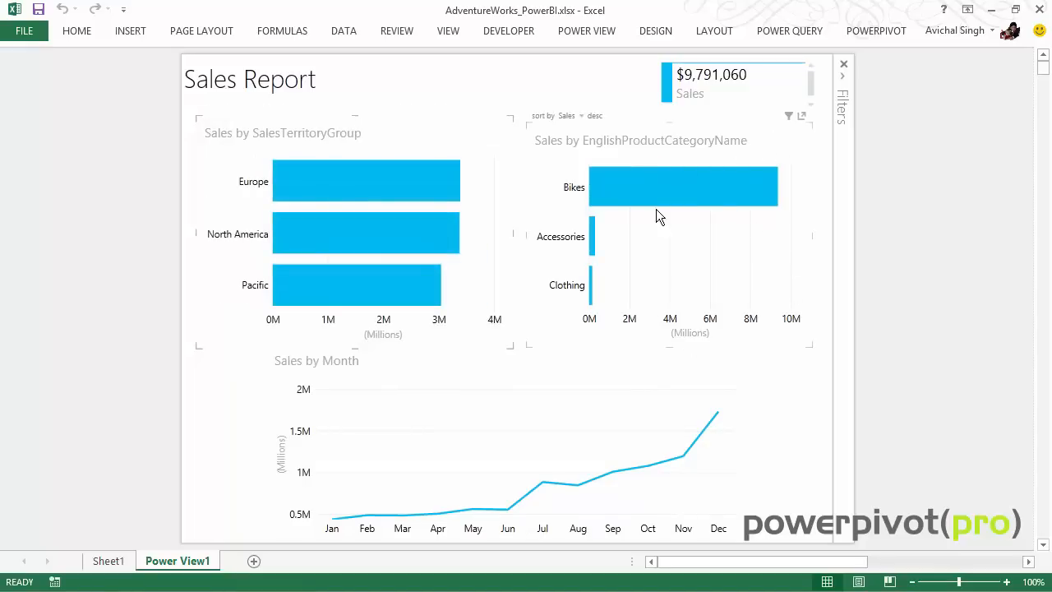
Step: Drill the product category chart down into the Accessories subcategories
mouse_move(593, 237)
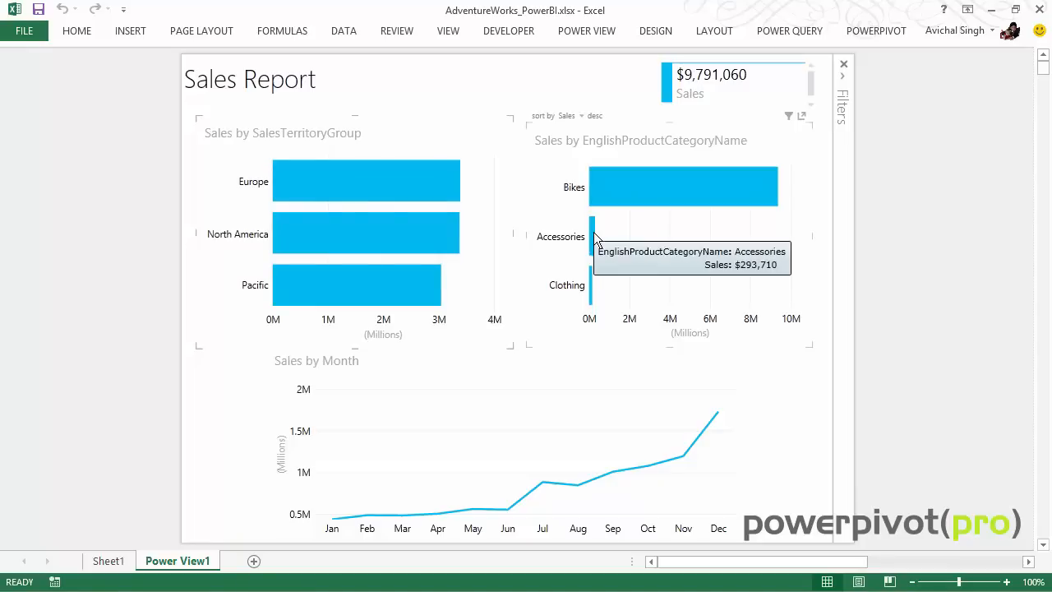
double_click(593, 237)
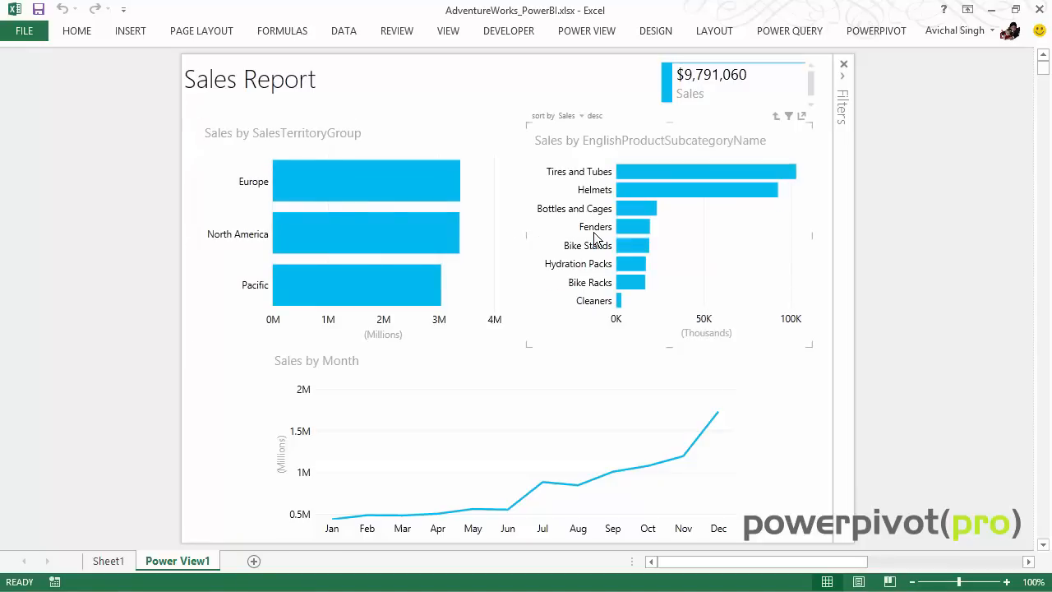